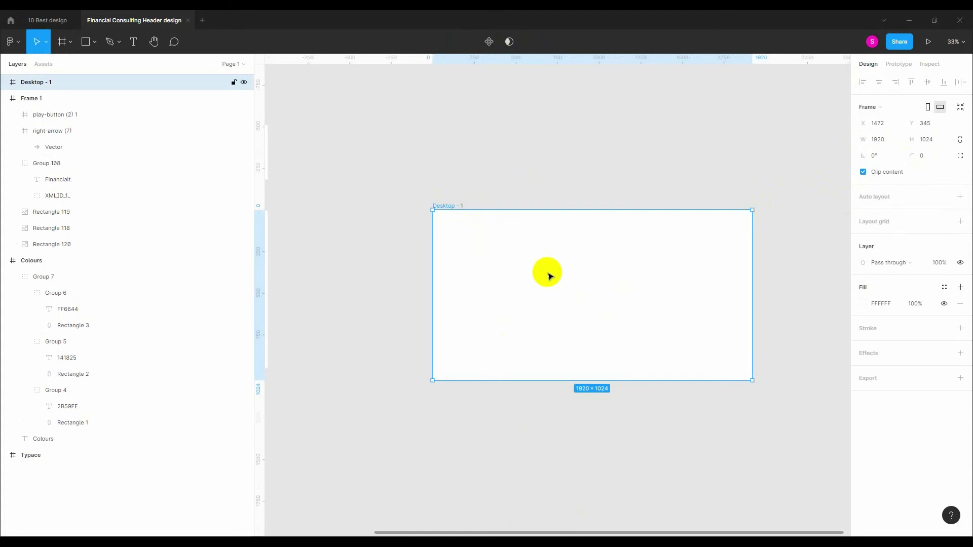
Step: Rename the Desktop - 1 frame as "Financial Consulting"
scroll(550, 275, down, 5)
scroll(463, 250, up, 2)
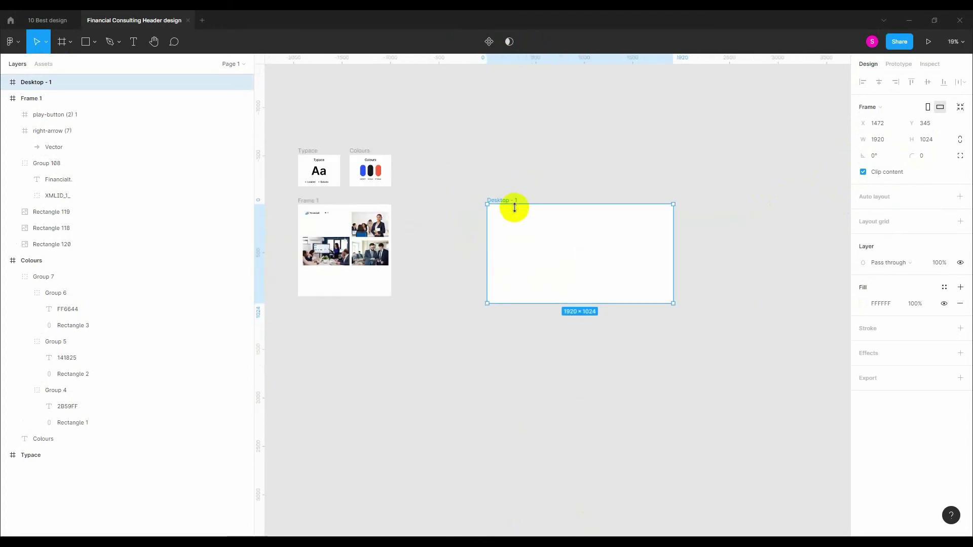
scroll(514, 207, up, 3)
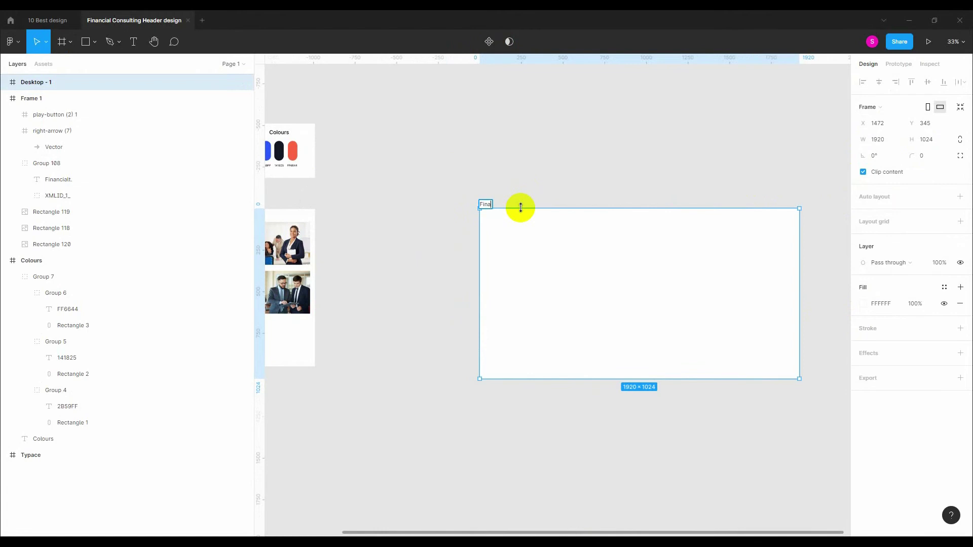
text(l Consulting)
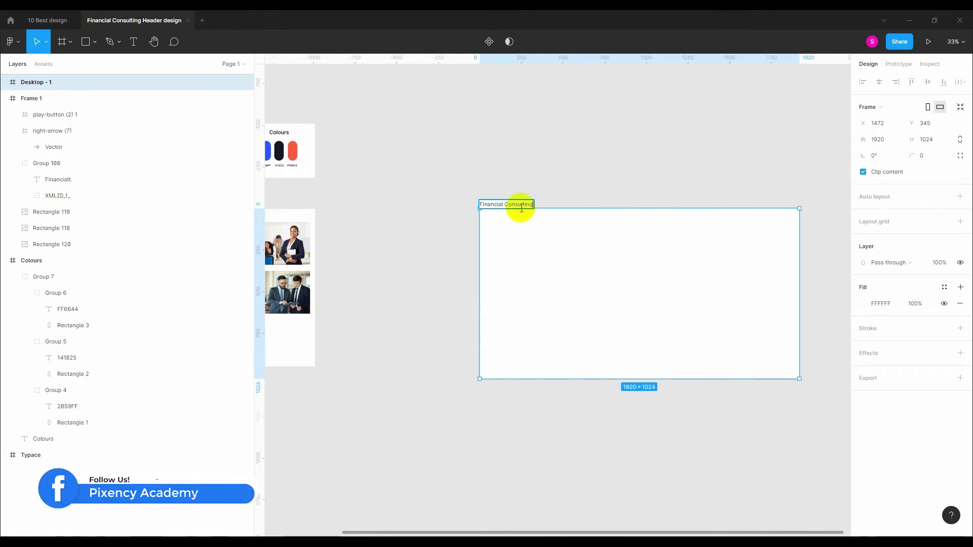
click(490, 192)
click(493, 257)
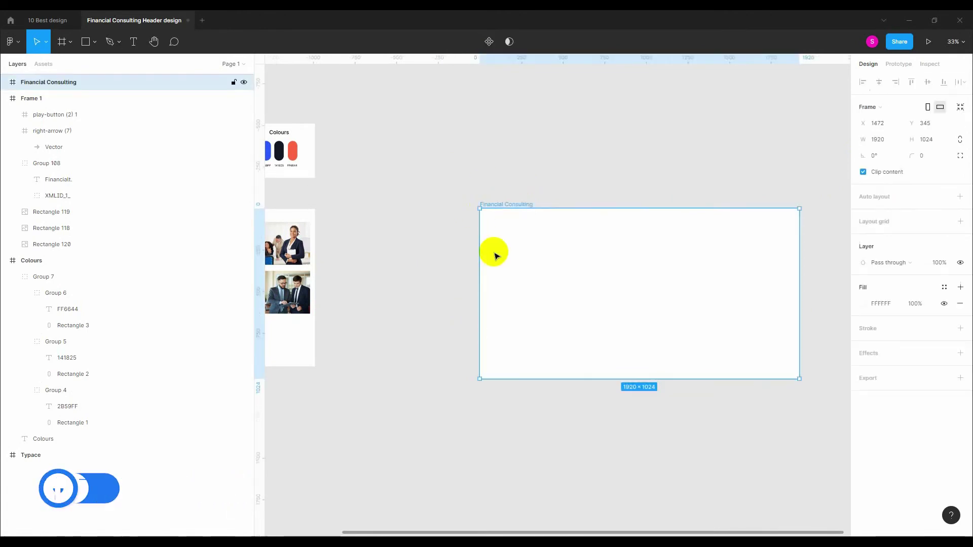
Step: Copy the dark swatch's colour 141825 from the Colours frame and apply it as the Financial Consulting frame's fill
scroll(502, 182, down, 2)
scroll(343, 158, up, 3)
click(340, 167)
double_click(342, 168)
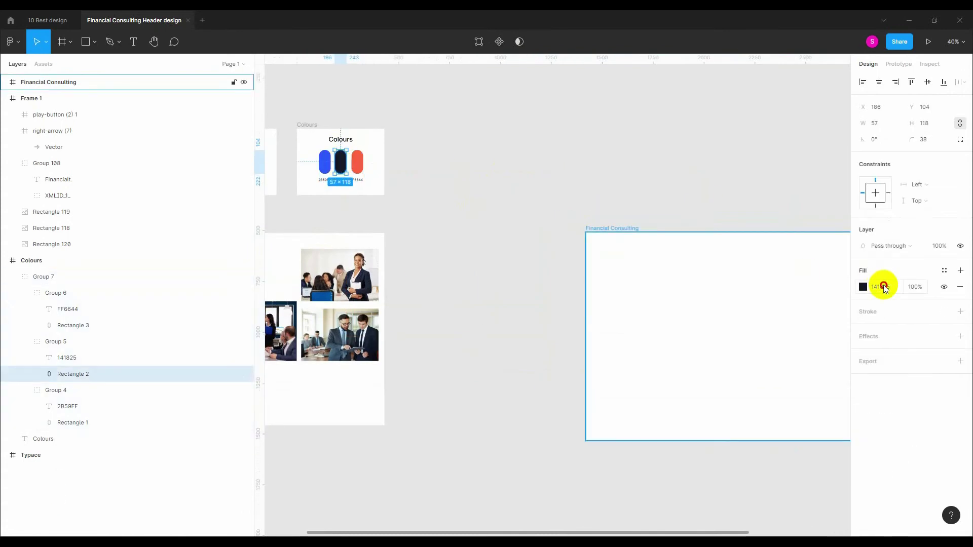
click(744, 263)
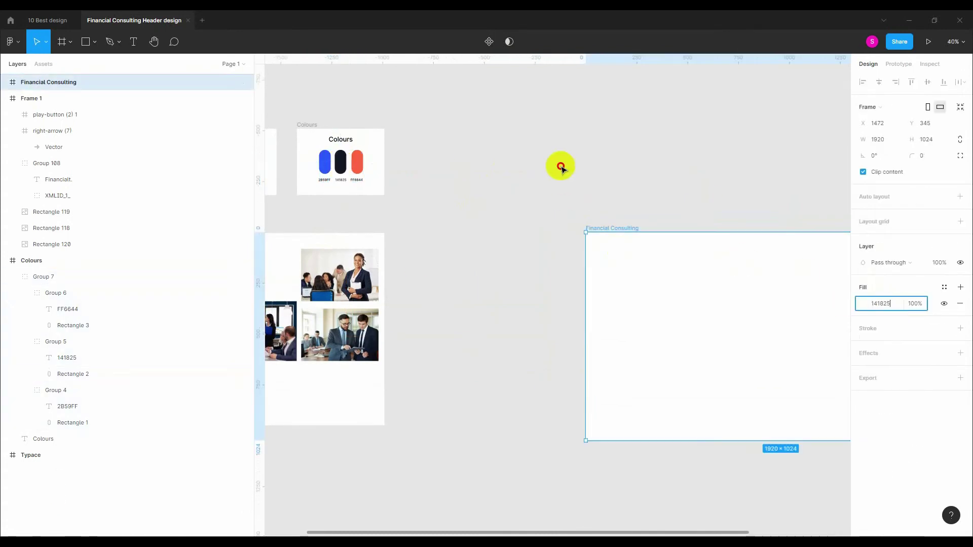
text(141825)
key(Return)
Step: Move the Financial Consulting frame closer to the asset frames, to about X 775, Y 349
drag(632, 299, 510, 299)
scroll(468, 243, down, 2)
scroll(610, 253, down, 1)
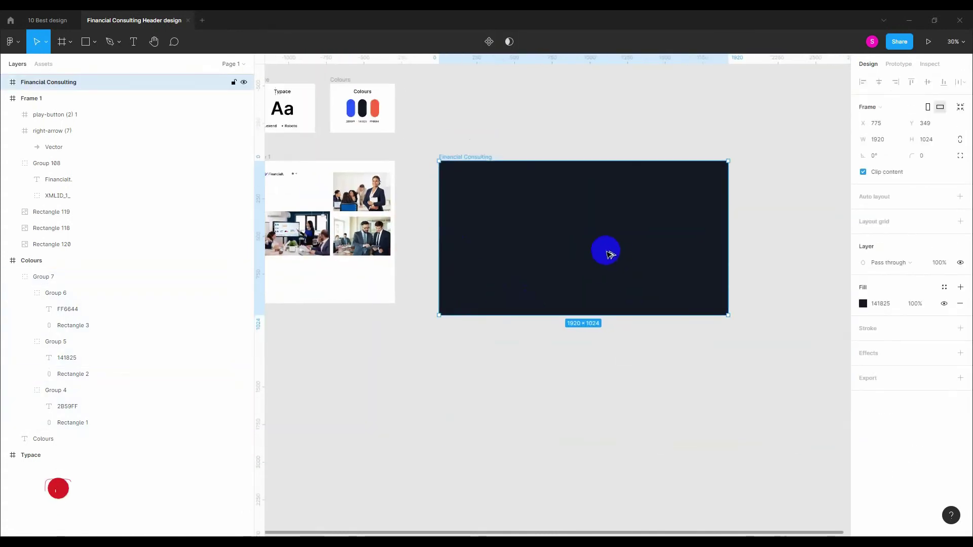
scroll(610, 253, up, 1)
scroll(465, 171, up, 3)
click(465, 171)
scroll(458, 193, down, 2)
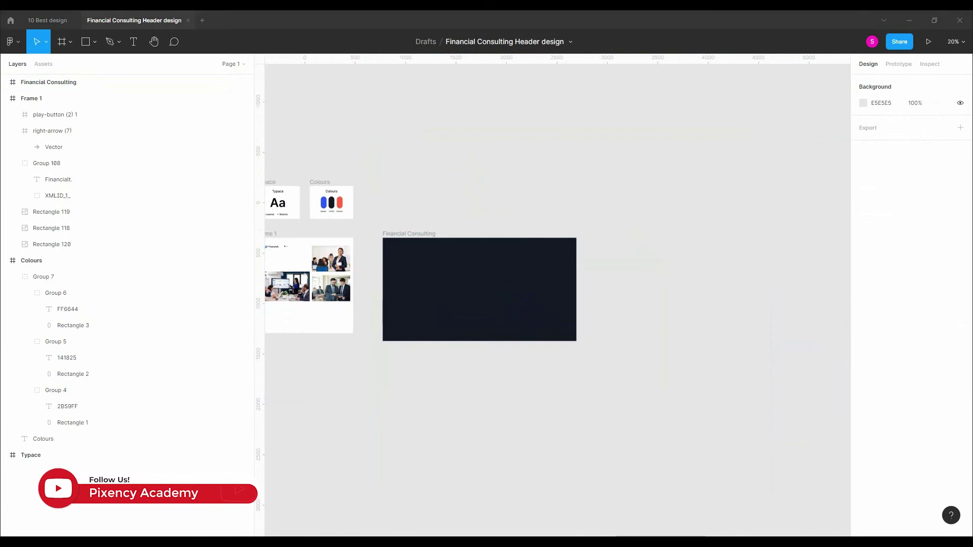
Step: Draw a circle about 478 × 478 overlapping the lower-left corner of the Financial Consulting frame
click(448, 295)
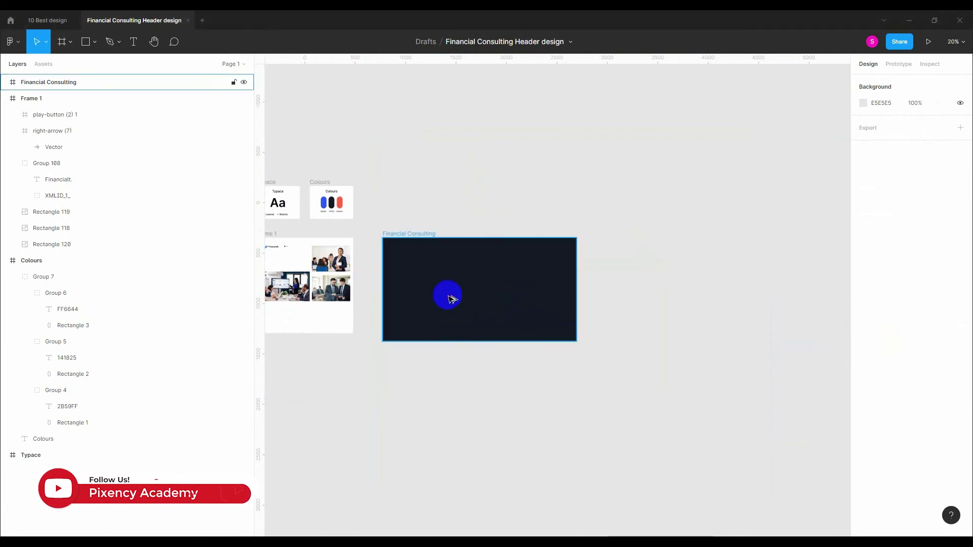
click(94, 44)
click(73, 103)
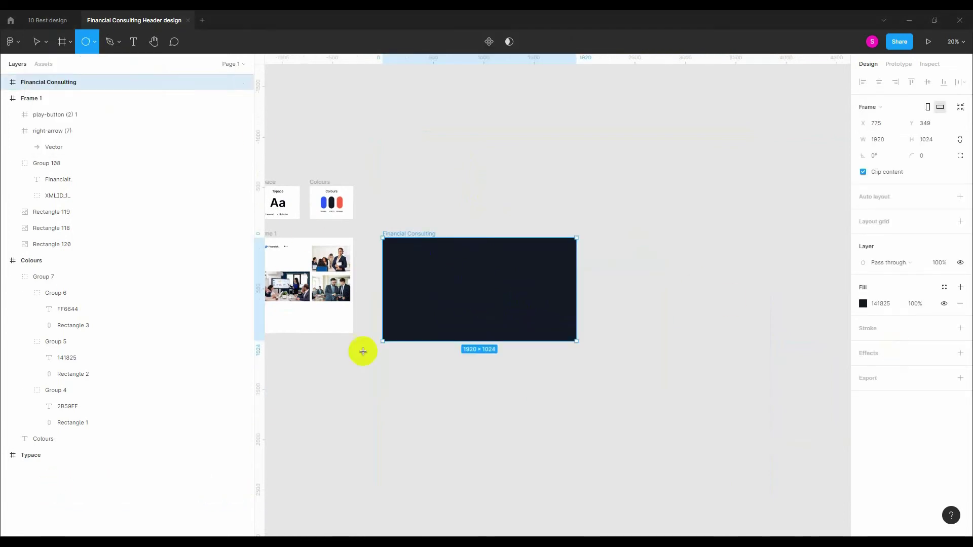
scroll(384, 332, up, 3)
drag(394, 297, 440, 361)
mouse_move(372, 292)
mouse_down()
mouse_move(383, 340)
mouse_move(376, 336)
mouse_up()
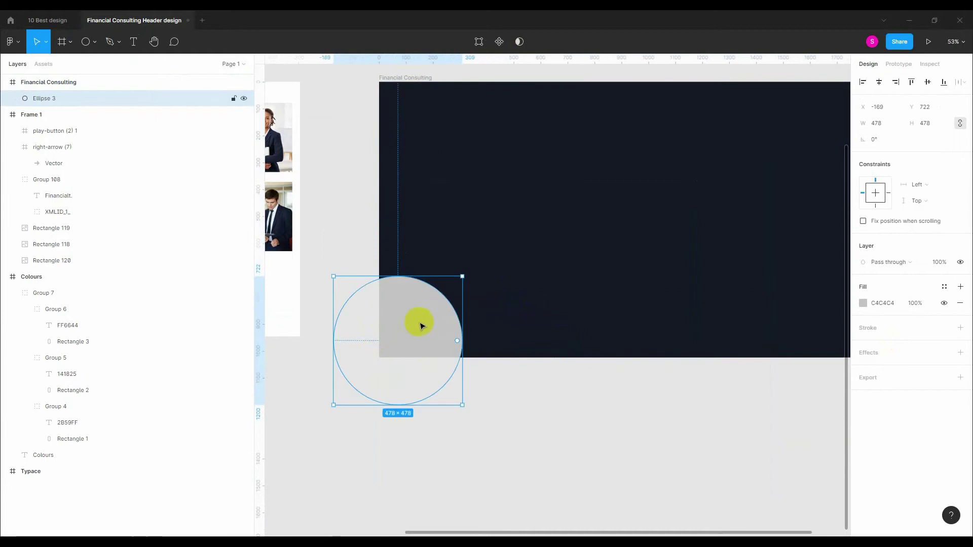
Step: Set the circle's fill colour to 882BFF
click(377, 330)
click(397, 329)
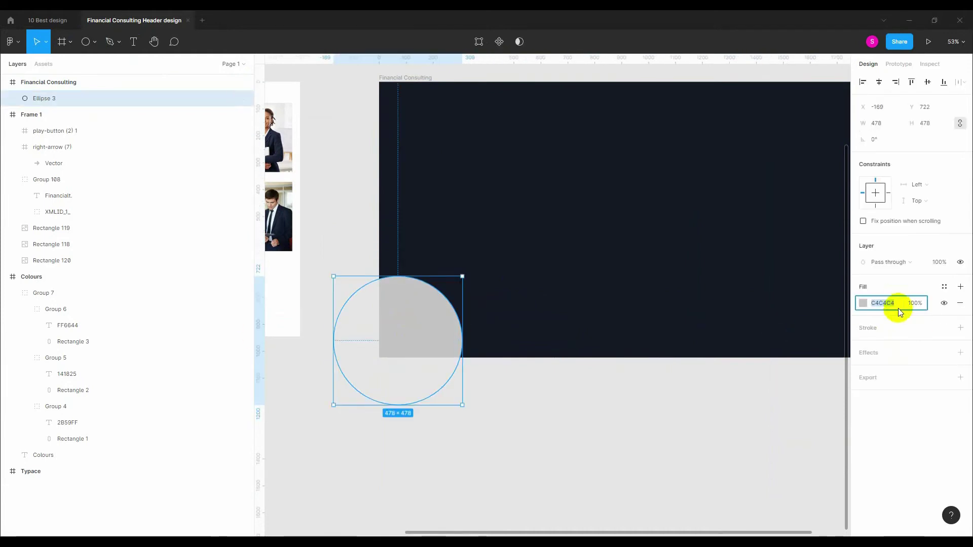
text(882BFF)
click(508, 395)
Step: Add a layer blur effect to the purple circle with a blur value of 400
click(431, 332)
click(961, 353)
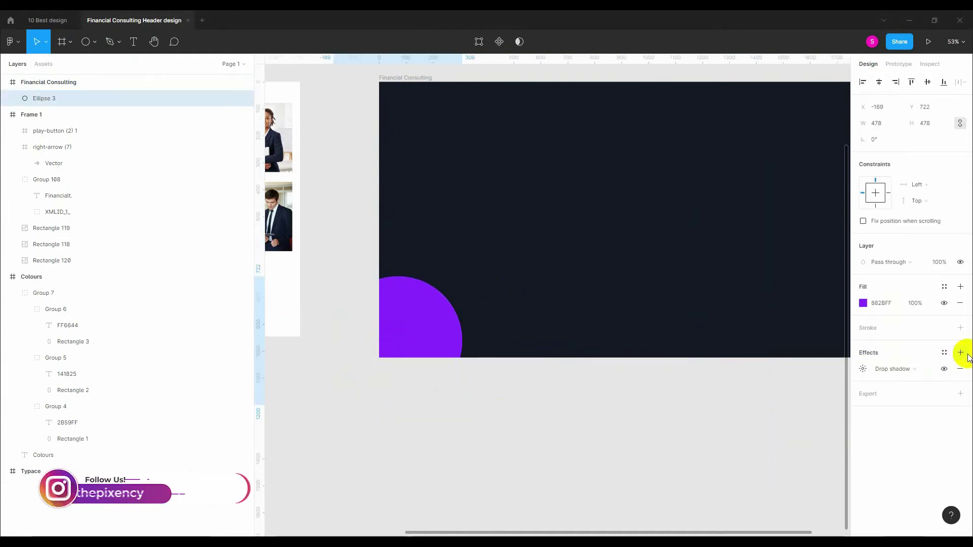
click(862, 369)
click(907, 369)
click(912, 379)
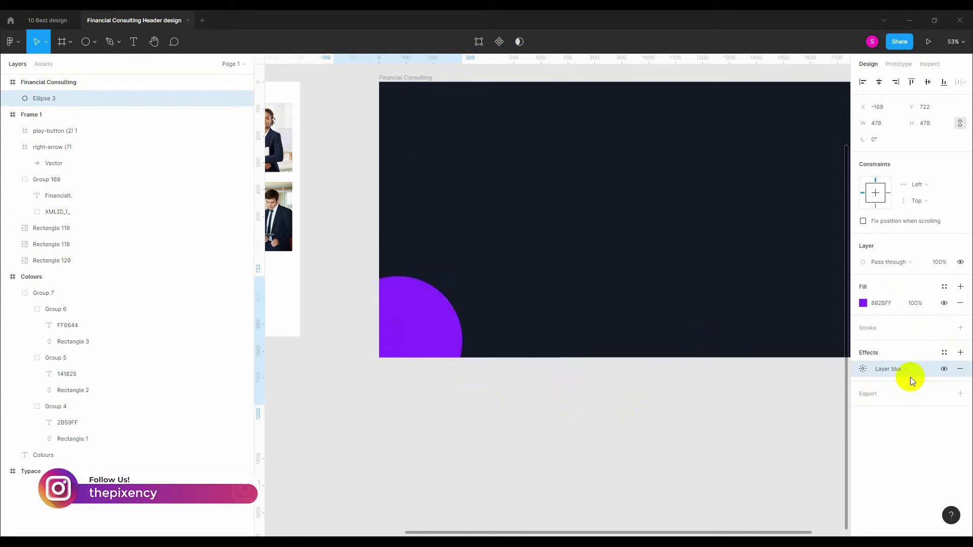
click(862, 369)
click(745, 393)
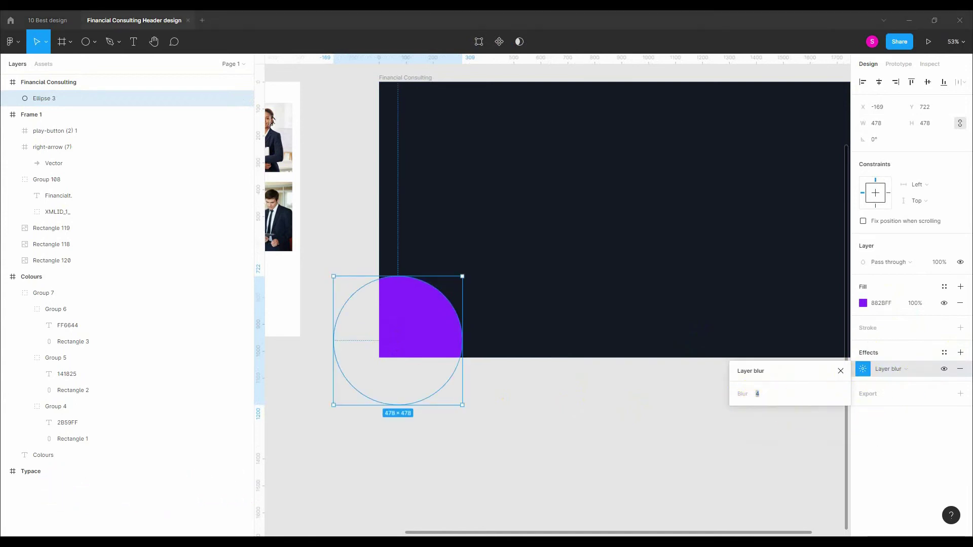
click(760, 395)
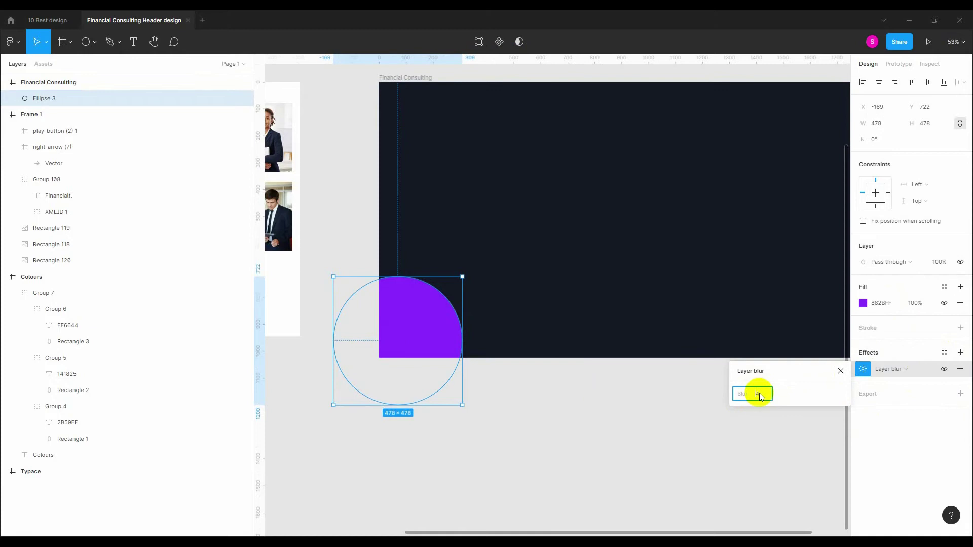
click(792, 375)
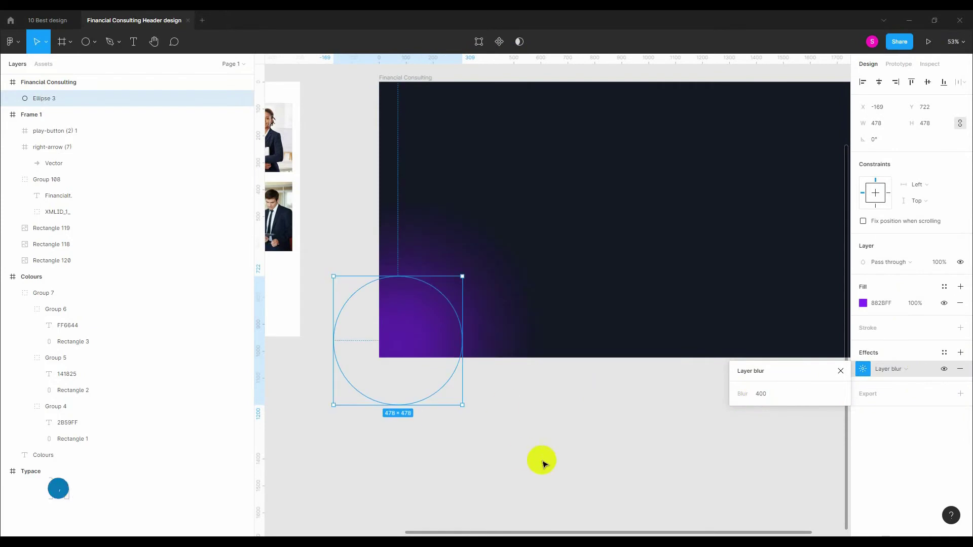
Step: Shrink the blurred purple circle around its centre to about 312 × 312
click(542, 461)
click(419, 335)
drag(467, 410, 439, 383)
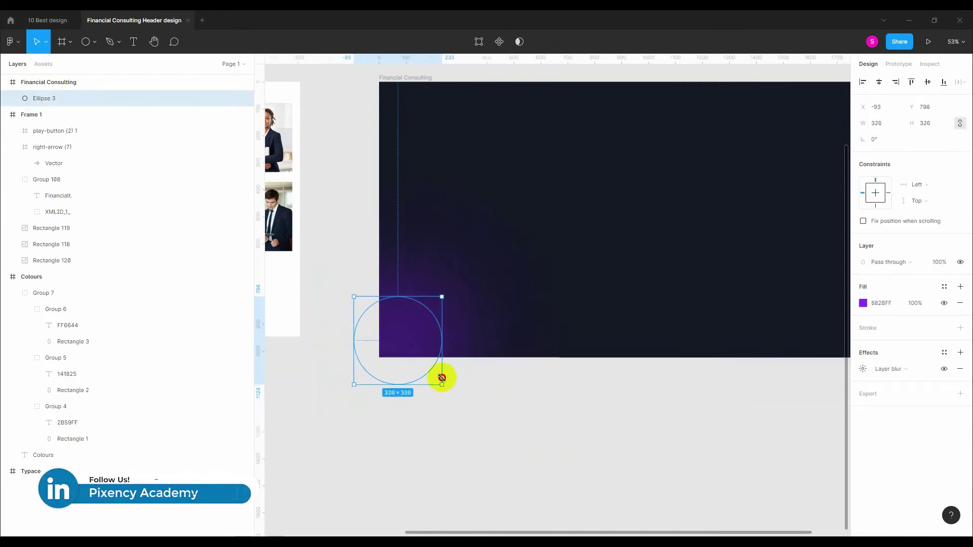
Step: Duplicate the purple circle into the lower-right area of the frame, at about X 1165, Y 563
drag(418, 346, 744, 313)
scroll(713, 285, down, 5)
scroll(714, 286, up, 5)
scroll(592, 314, down, 4)
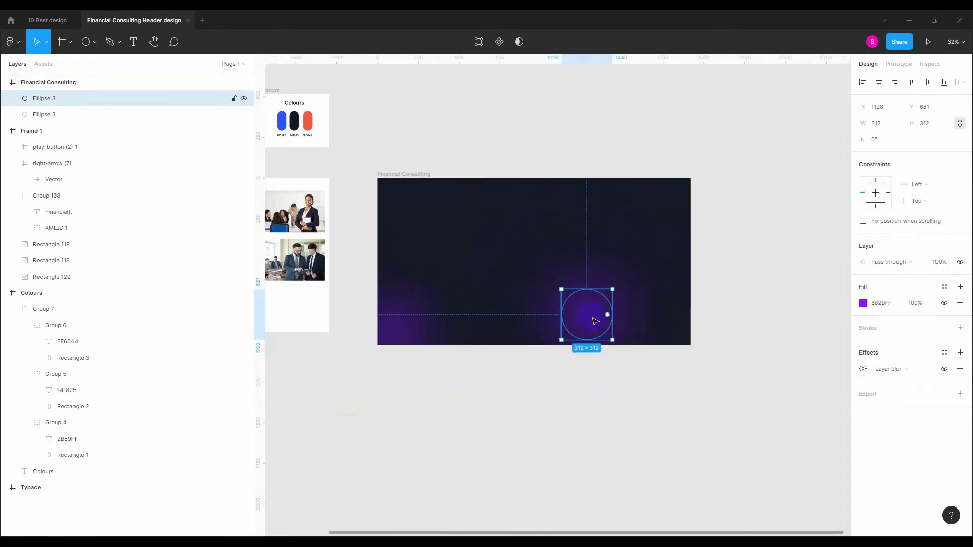
drag(594, 319, 600, 300)
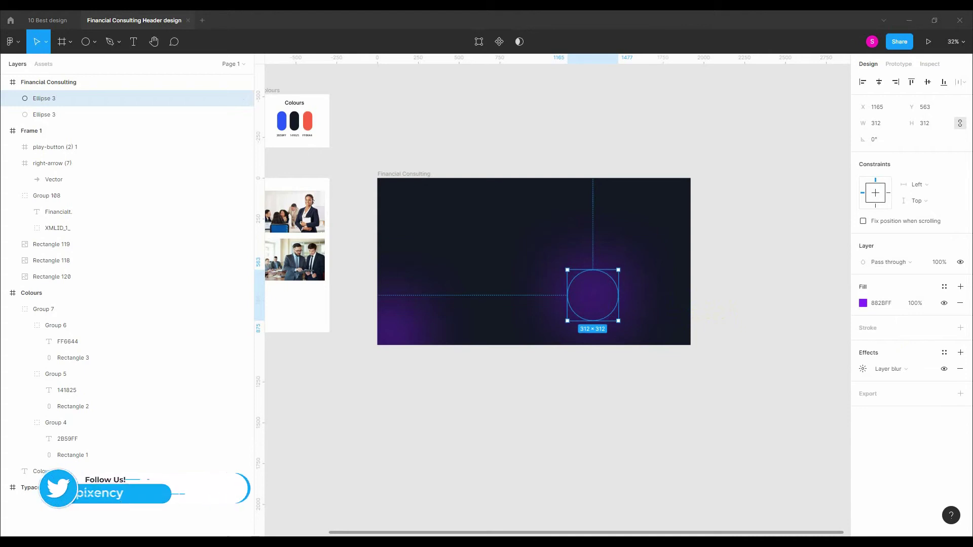
key(Escape)
Step: Recolour the duplicated circle with the orange FF6644 sampled from the Colours frame
click(613, 297)
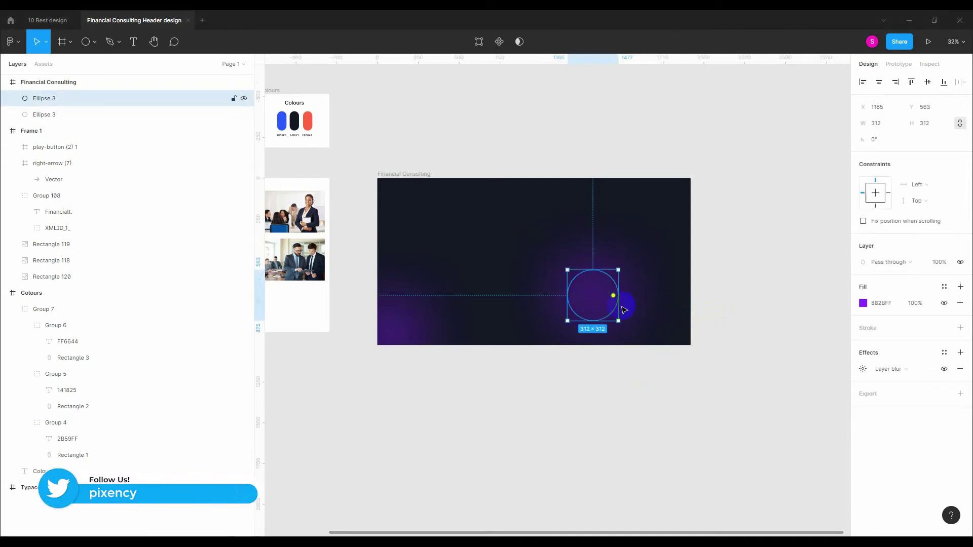
click(863, 303)
click(744, 423)
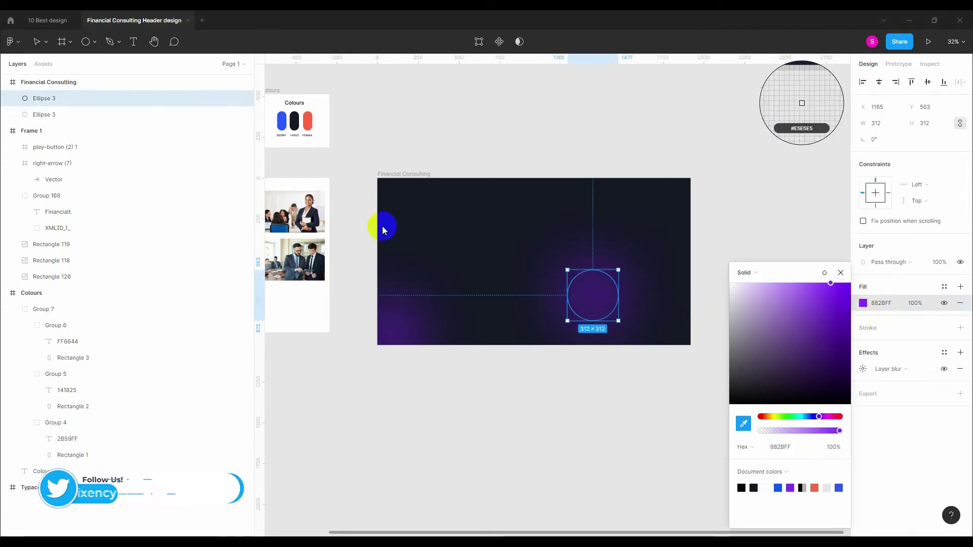
click(310, 117)
click(597, 292)
Step: Increase the orange circle's layer blur to about 648
click(862, 368)
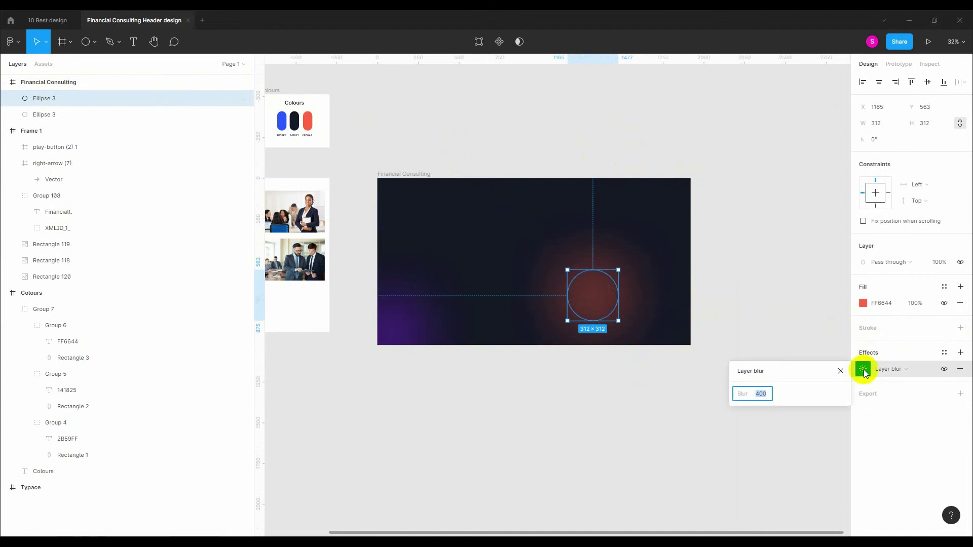
drag(742, 393, 425, 513)
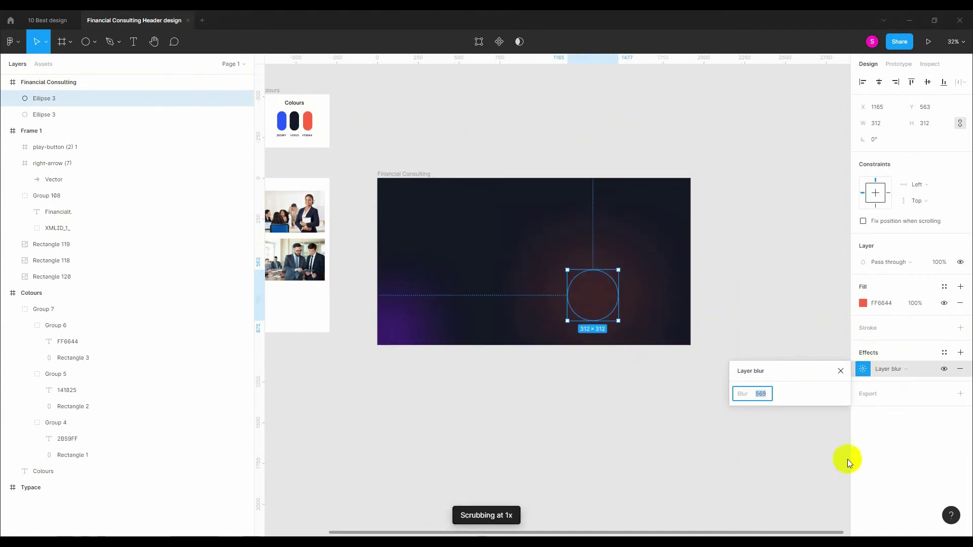
drag(734, 392, 869, 402)
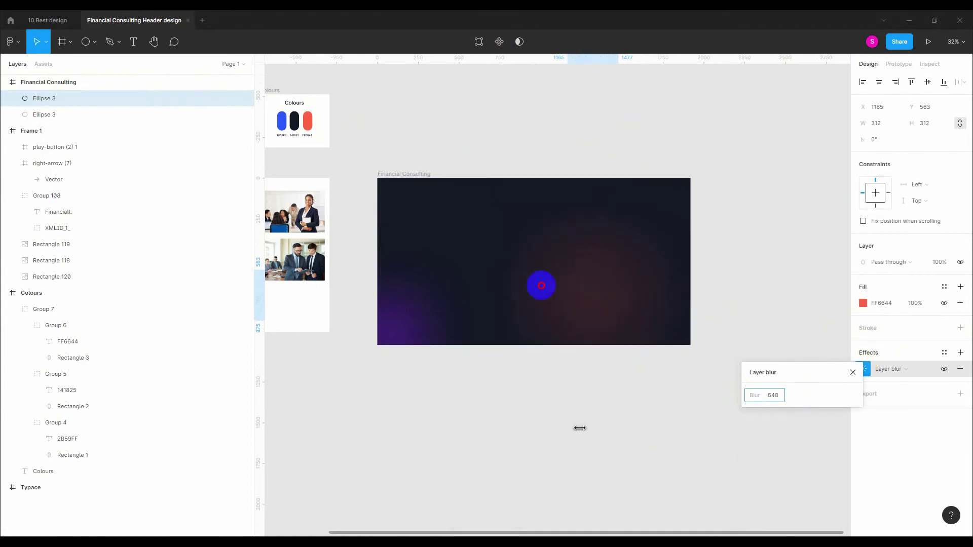
drag(580, 428, 597, 400)
click(597, 400)
Step: Increase the purple circle's layer blur to about 531
click(387, 333)
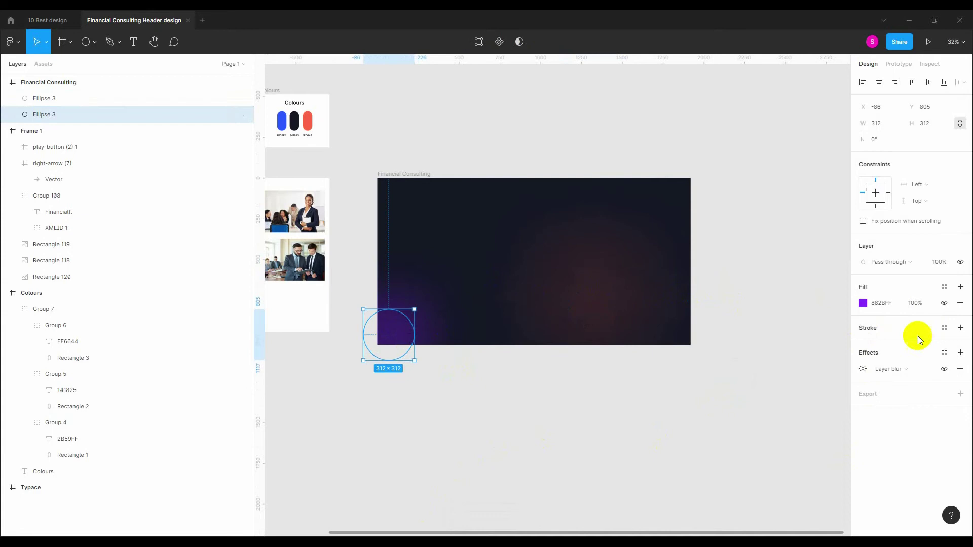
click(862, 368)
drag(742, 394, 910, 400)
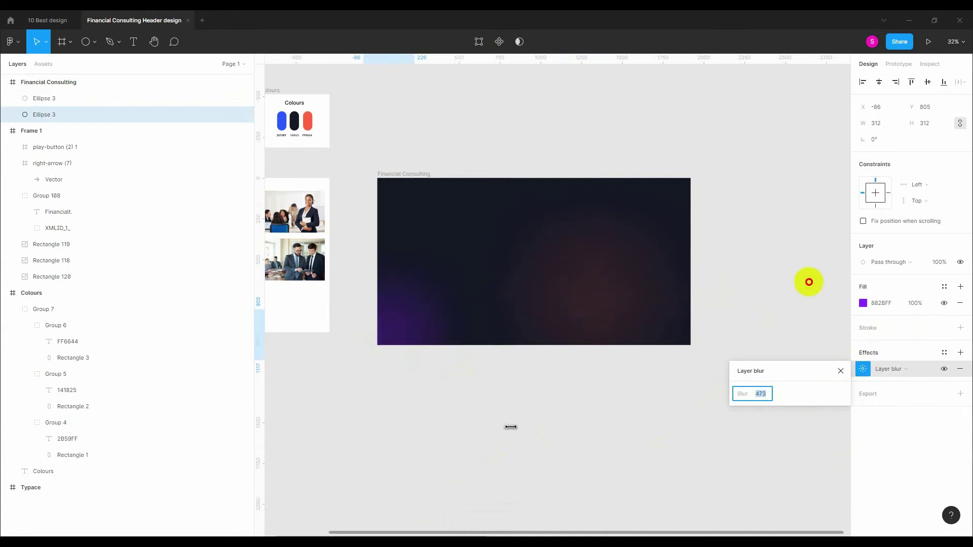
drag(719, 423, 799, 394)
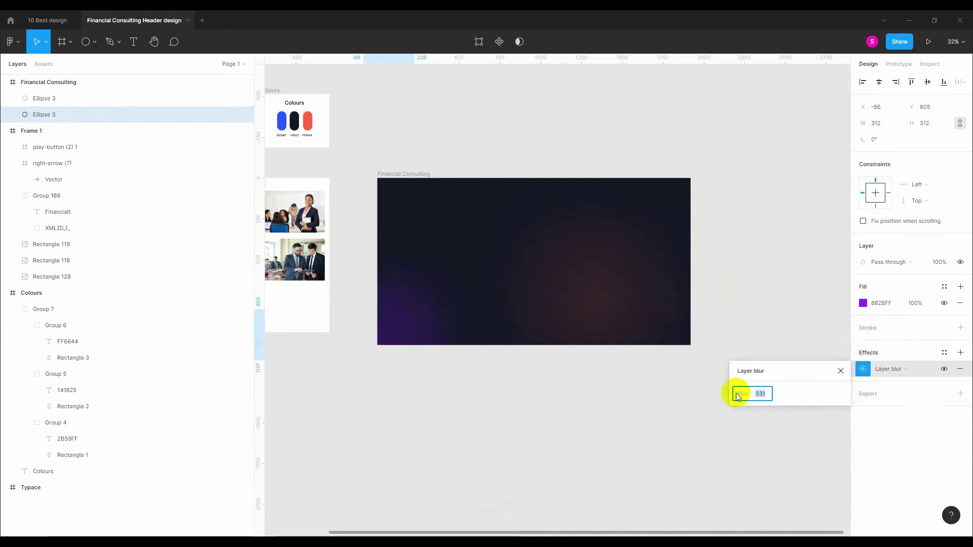
click(840, 371)
click(619, 279)
click(612, 296)
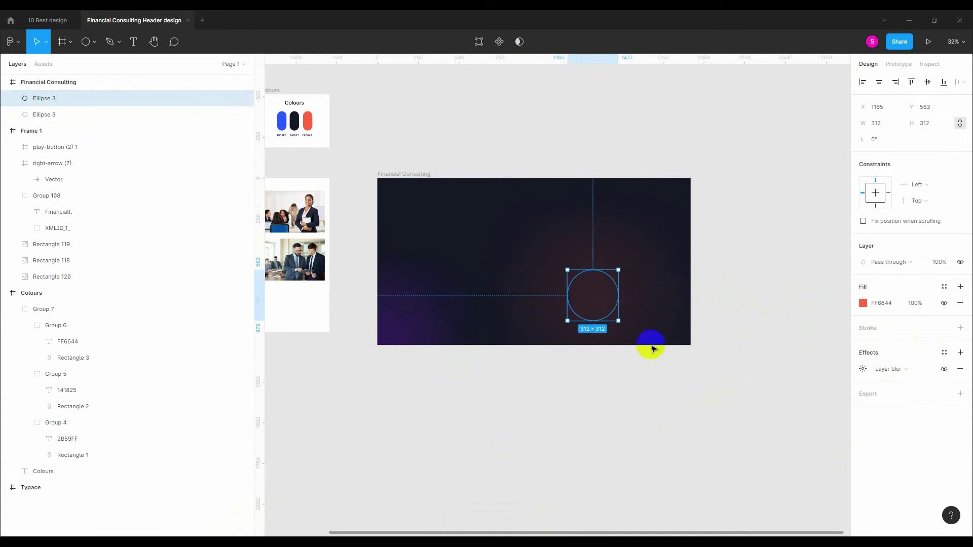
click(634, 408)
scroll(420, 217, down, 2)
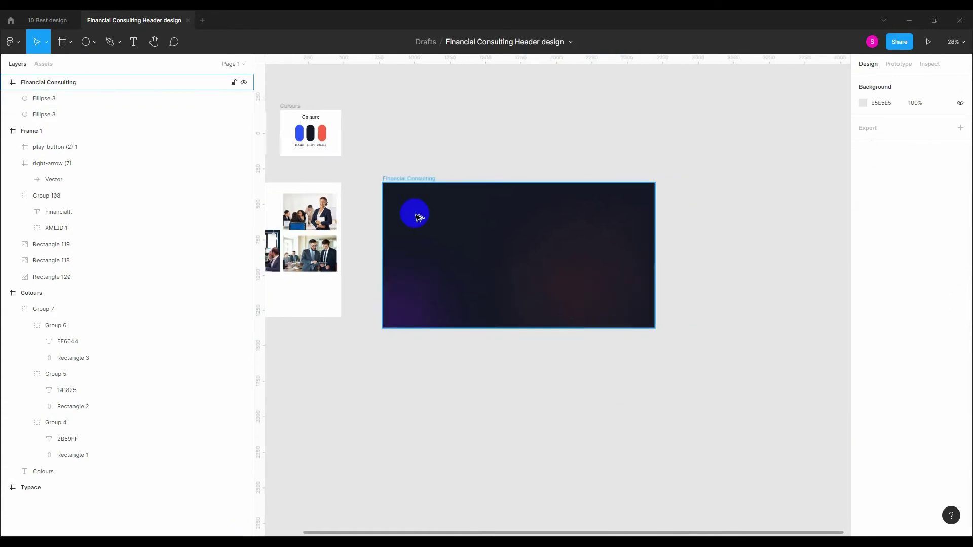
scroll(391, 152, up, 2)
scroll(474, 261, down, 2)
Step: Add a layout grid of 12 stretched columns to the Financial Consulting frame, with gutter 32 and margin 300
click(446, 224)
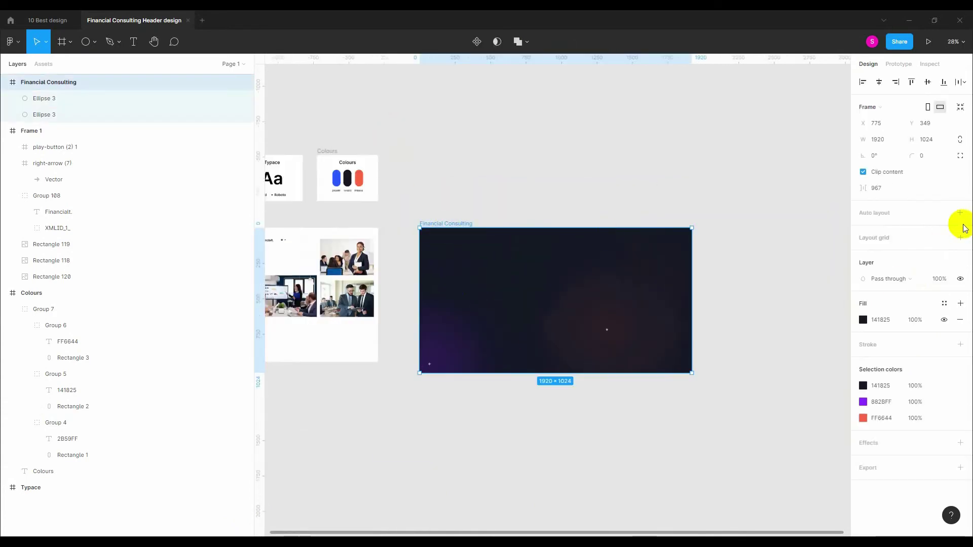
click(960, 213)
key(ctrl+z)
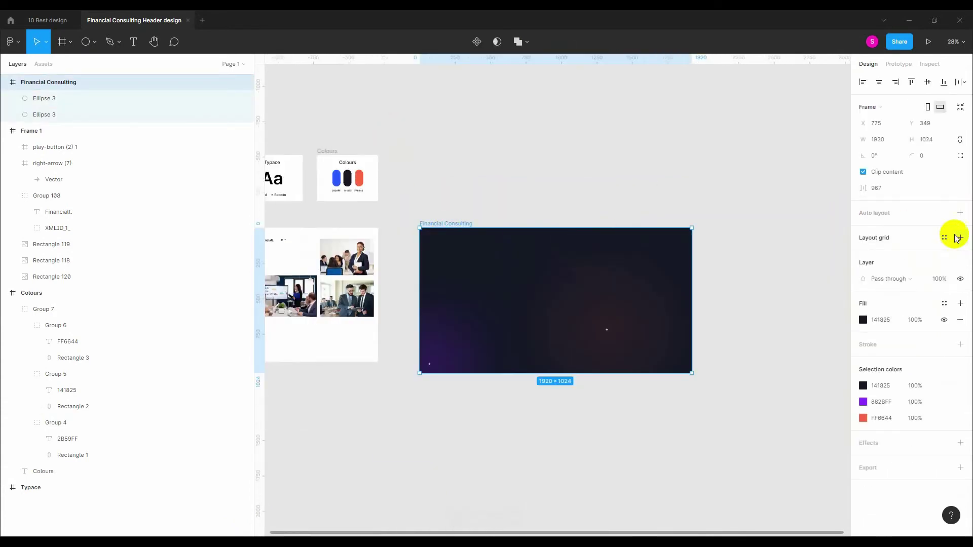
click(959, 237)
click(863, 254)
click(749, 256)
click(761, 268)
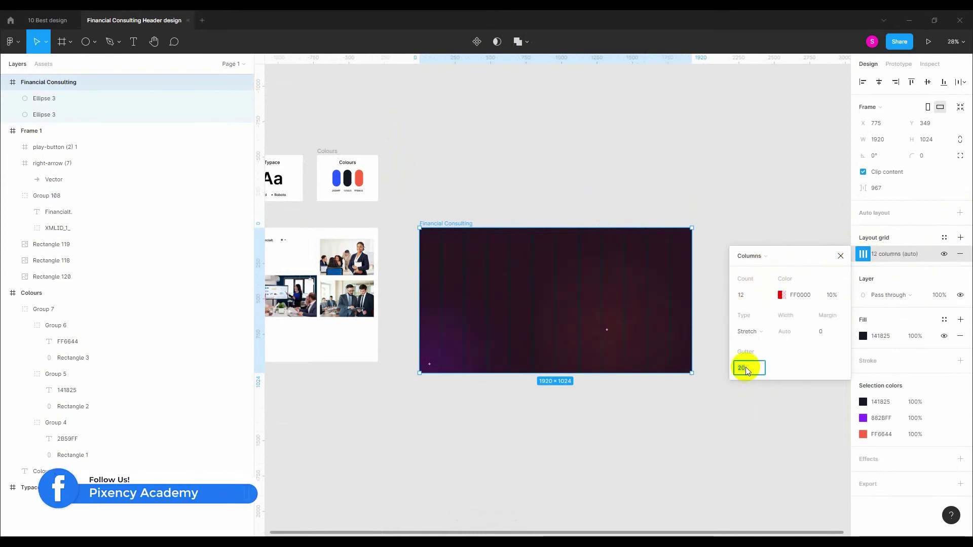
text(32)
click(821, 333)
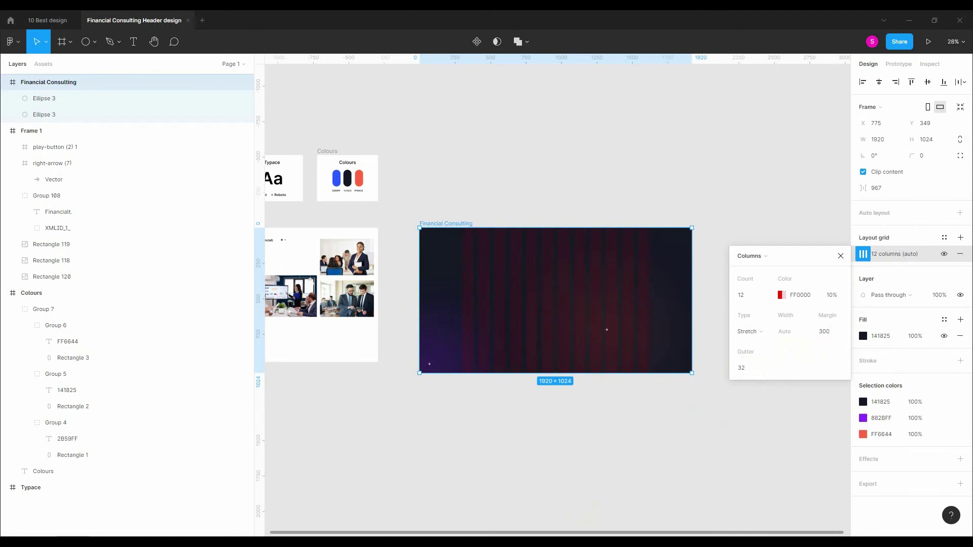
Step: Copy the Financialt. logo from Frame 1 to the upper-left area of the Financial Consulting-1 frame
click(391, 161)
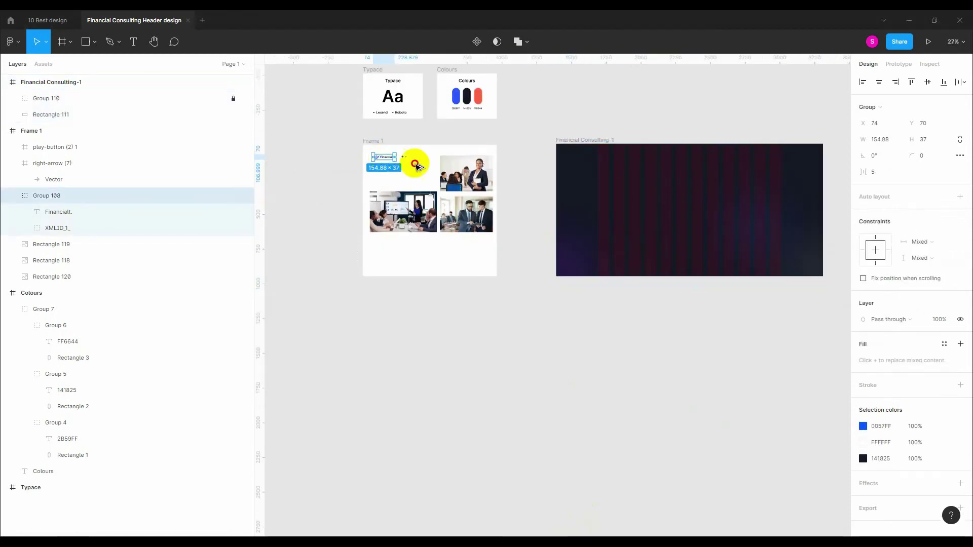
drag(415, 164, 596, 174)
scroll(619, 158, up, 5)
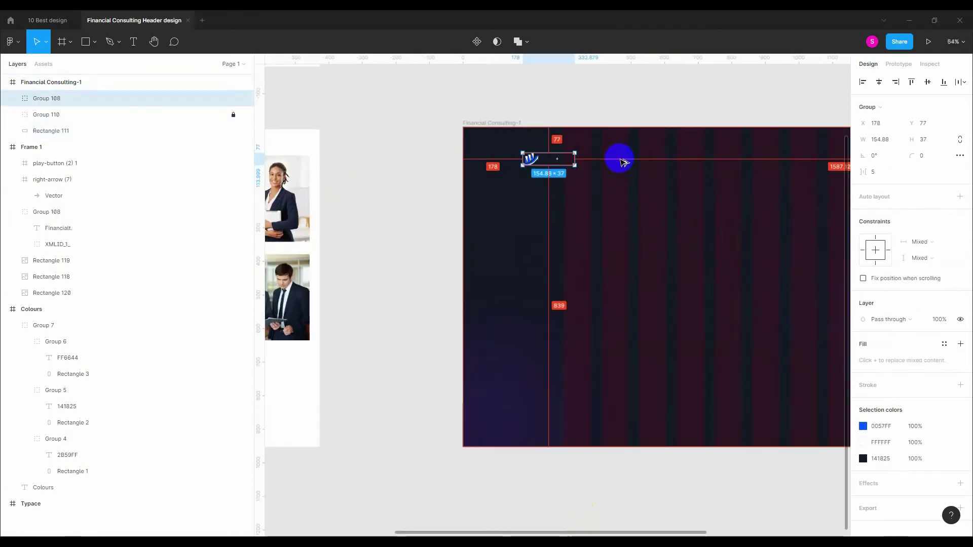
drag(513, 164, 568, 142)
Step: Recolour the Financialt. logo text to white FFFFFF
double_click(570, 147)
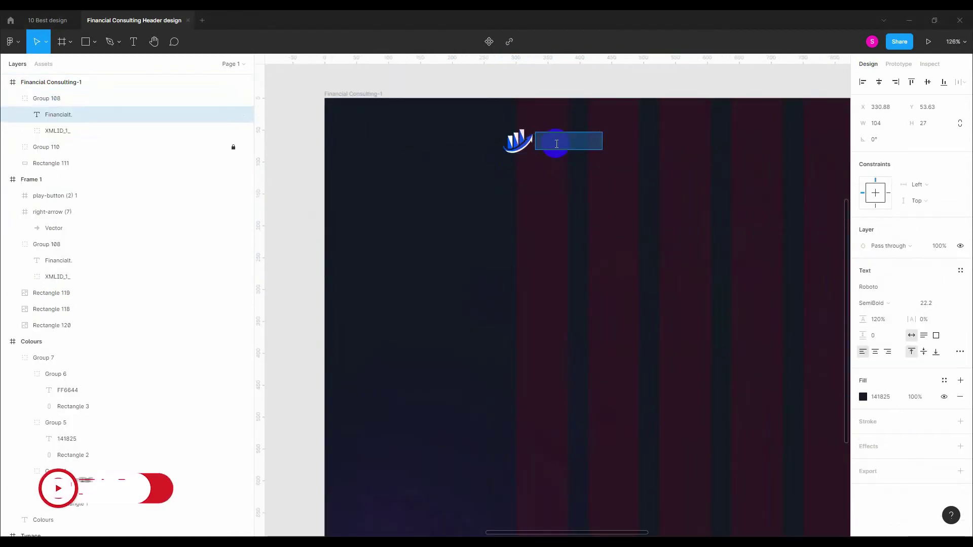
click(884, 398)
text(ffffffff)
key(Return)
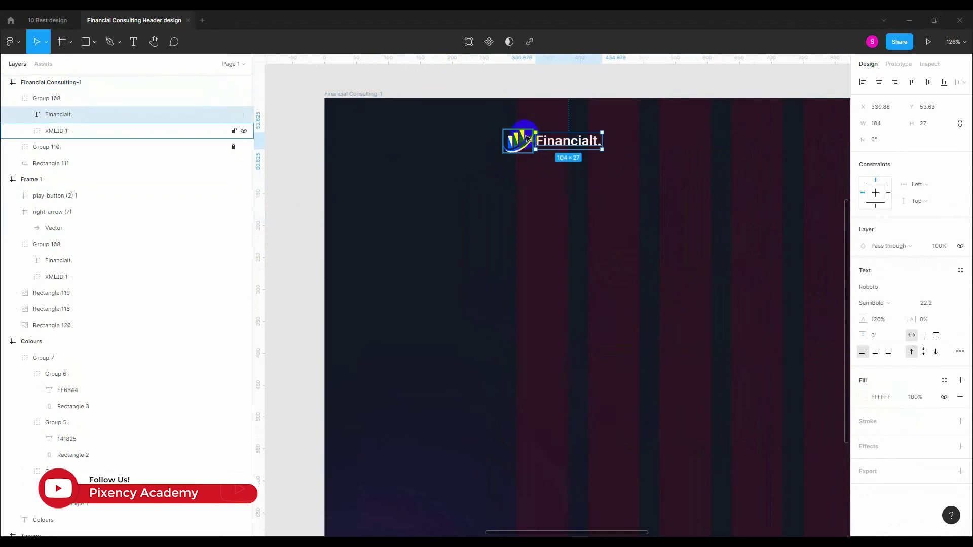
Step: Move the logo group to the first grid column's edge at X 300, Y 36
click(555, 160)
click(544, 140)
scroll(607, 176, up, 1)
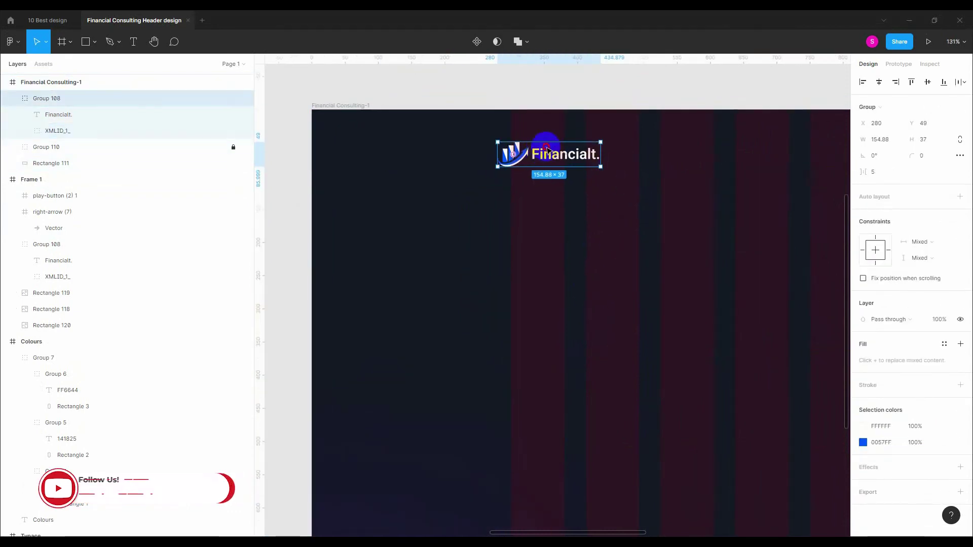
drag(543, 145, 556, 136)
scroll(455, 146, down, 2)
scroll(455, 146, down, 5)
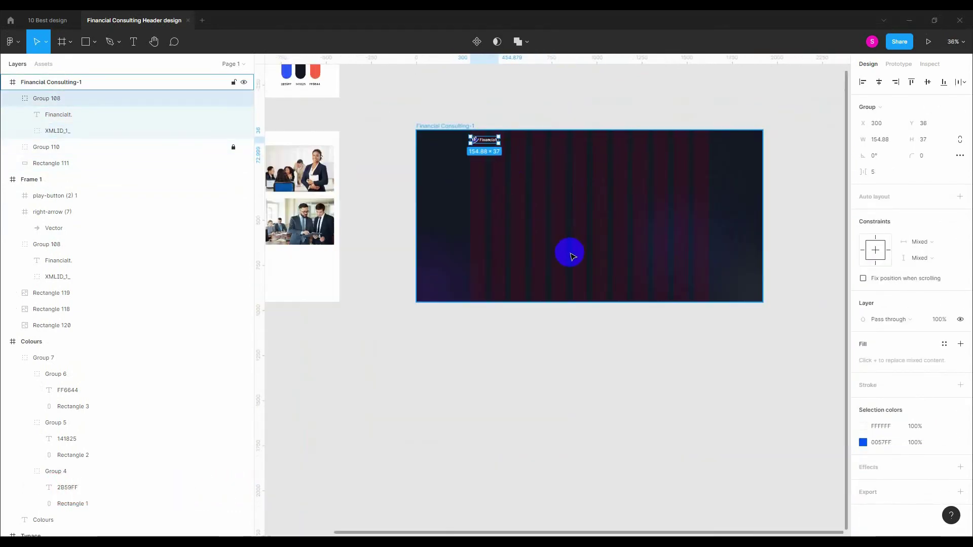
Step: Add the text "Home" to the Financial Consulting-1 frame, below the logo
key(t)
click(437, 240)
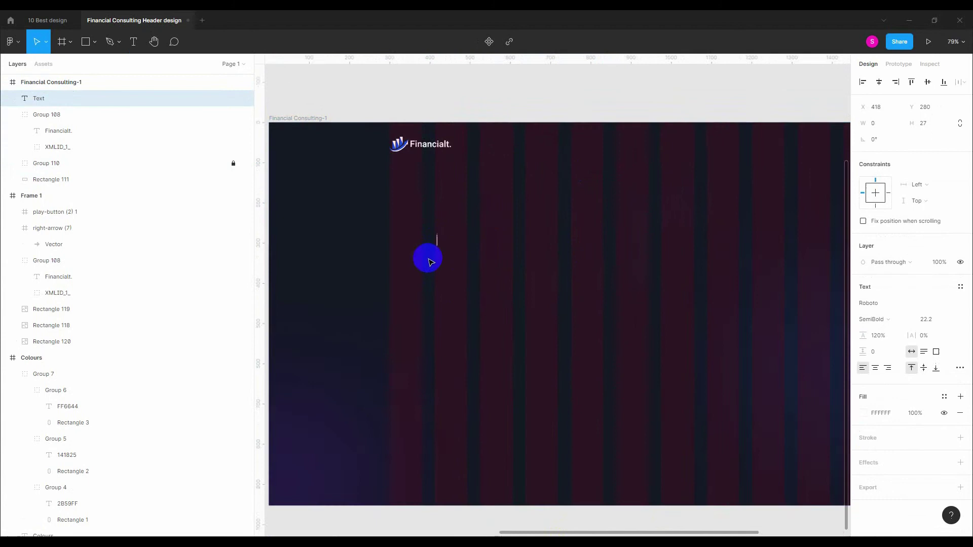
scroll(428, 261, up, 3)
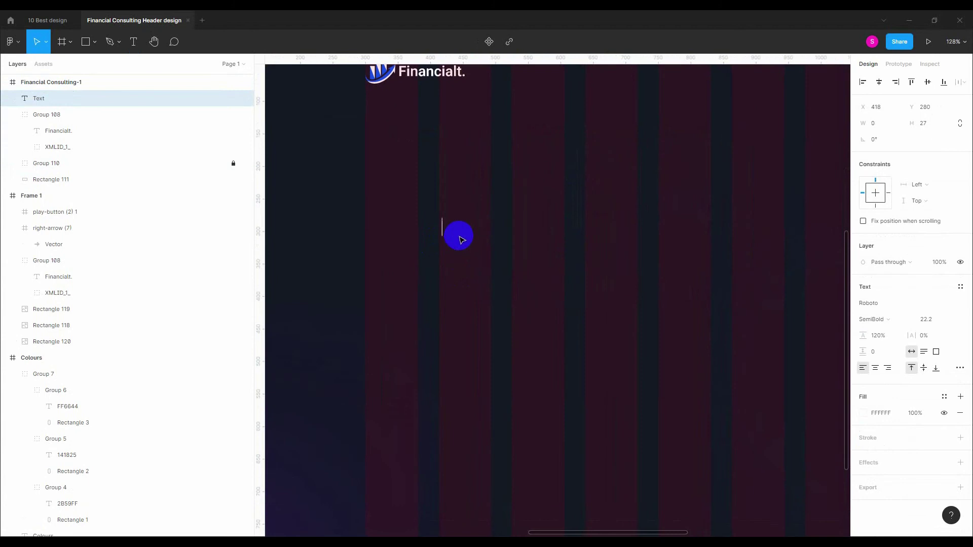
key(Escape)
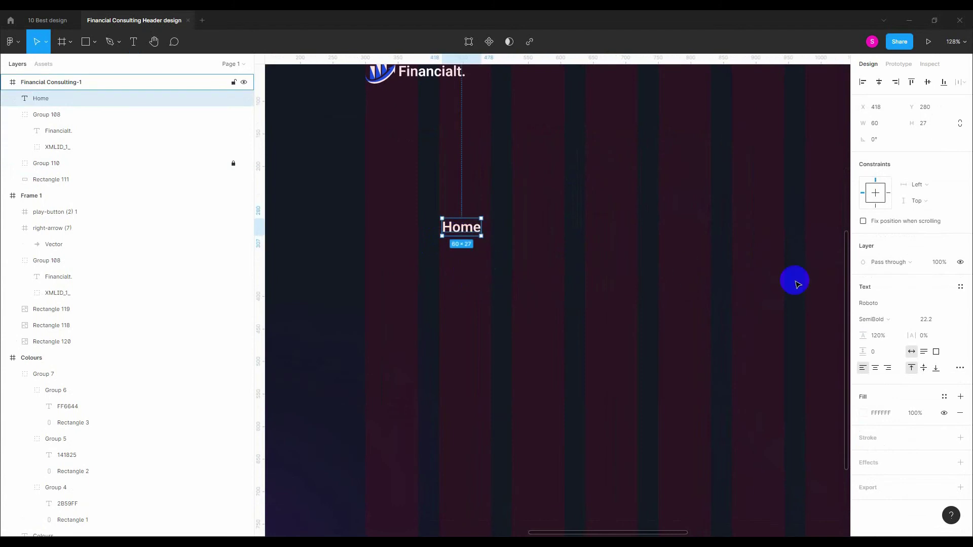
Step: Set the Home text to Roboto Regular, size 16
click(874, 319)
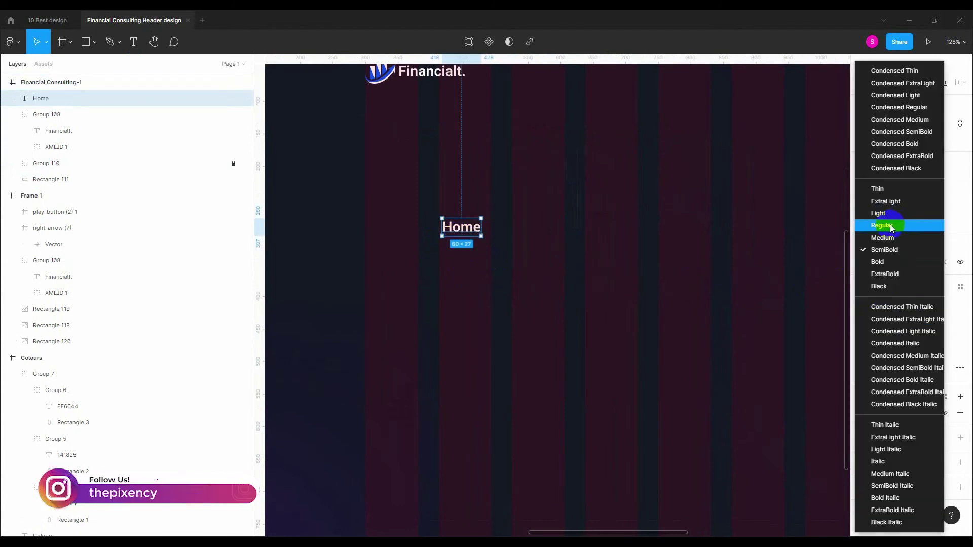
click(882, 229)
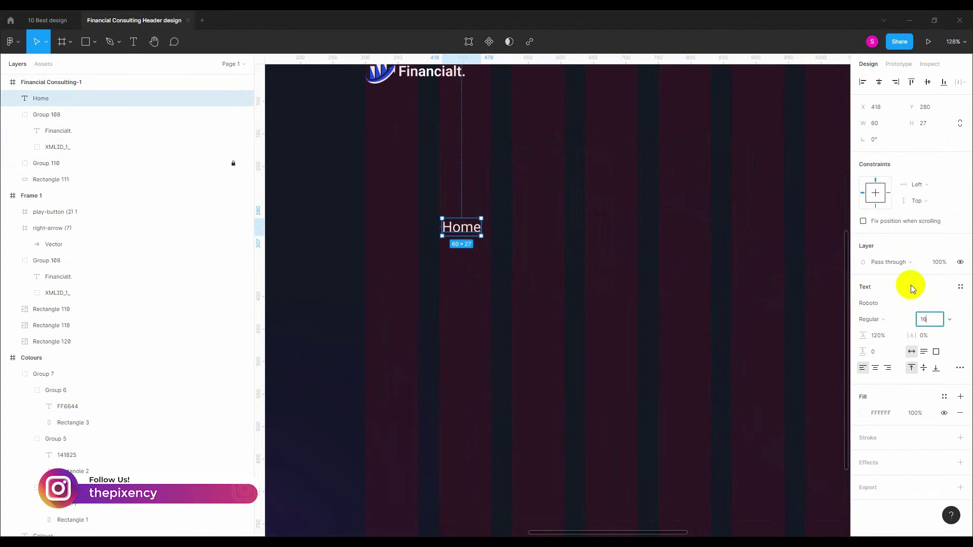
key(Return)
Step: Duplicate the Home text along one row for the menu links About us, Service, Service, Team and Blog
click(482, 242)
click(457, 224)
alt+drag(457, 224, 498, 224)
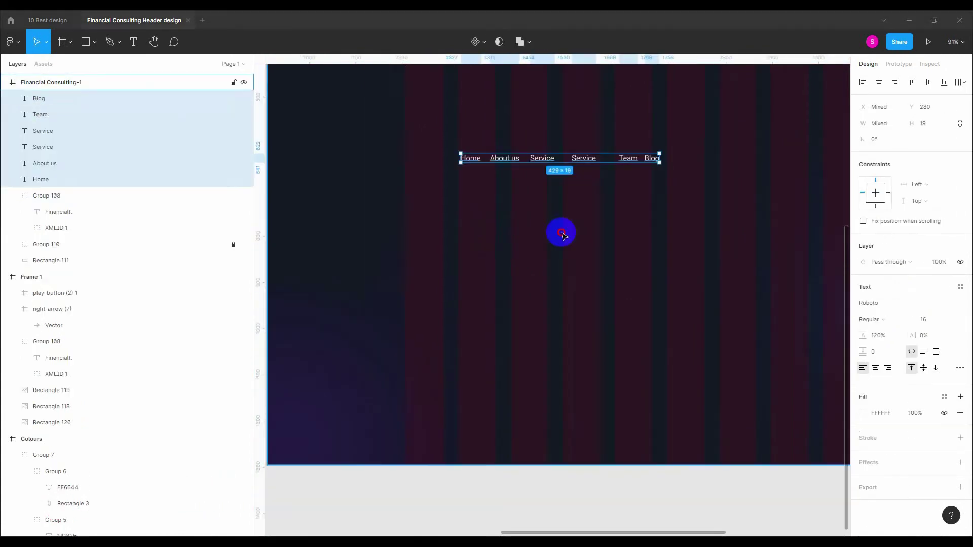
key(Escape)
click(473, 157)
shift+click(507, 158)
key(Escape)
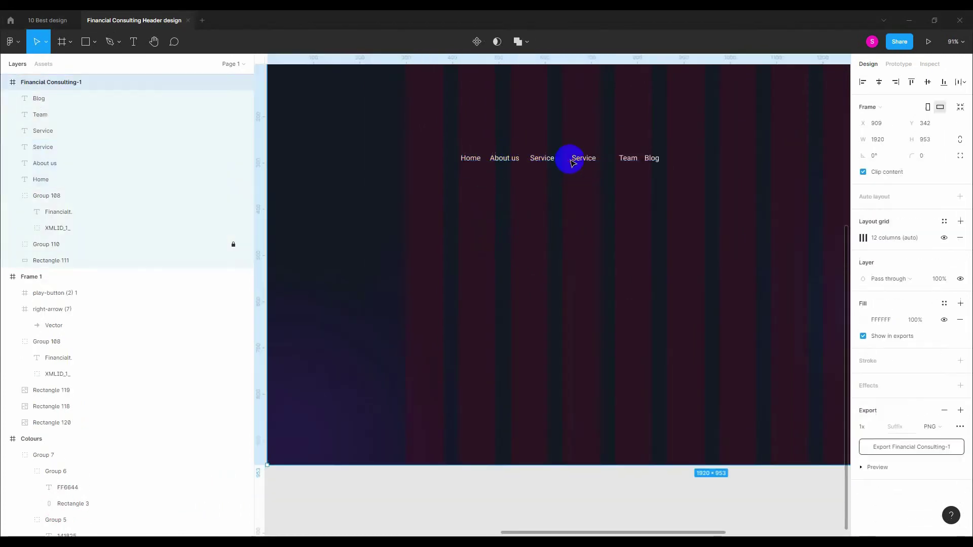
Step: Distribute the six menu links from Home to Blog horizontally with a spacing of 36
click(472, 159)
shift+click(505, 158)
shift+click(546, 158)
shift+click(578, 161)
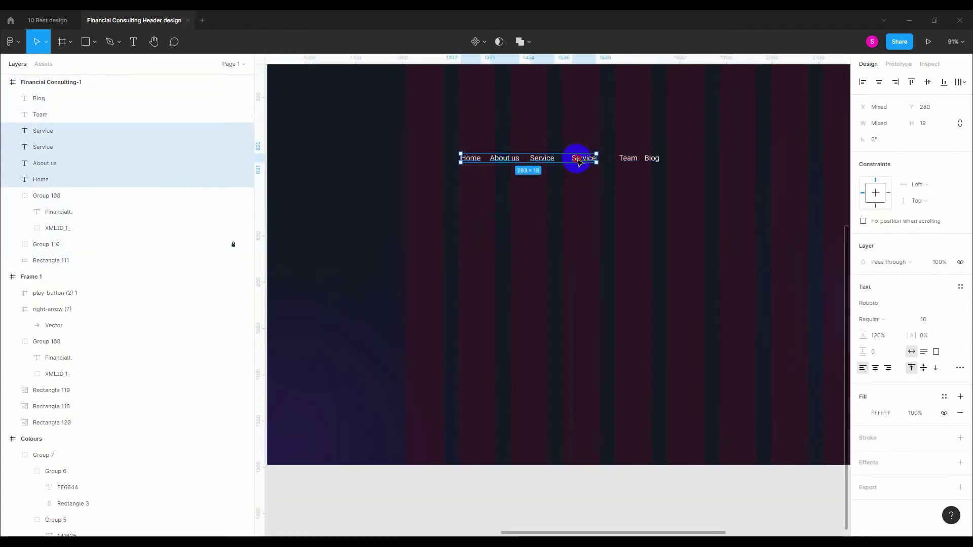
shift+click(629, 159)
shift+click(652, 158)
click(960, 83)
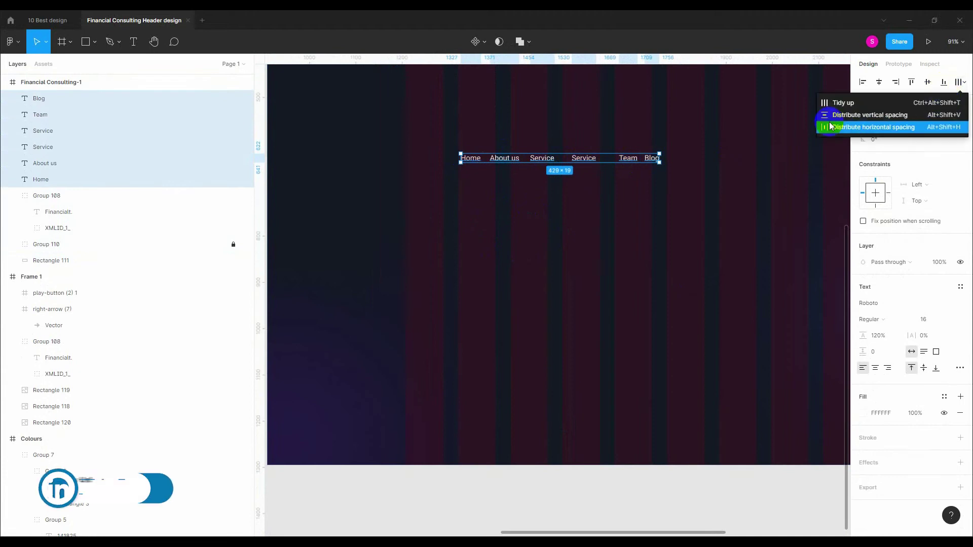
click(829, 127)
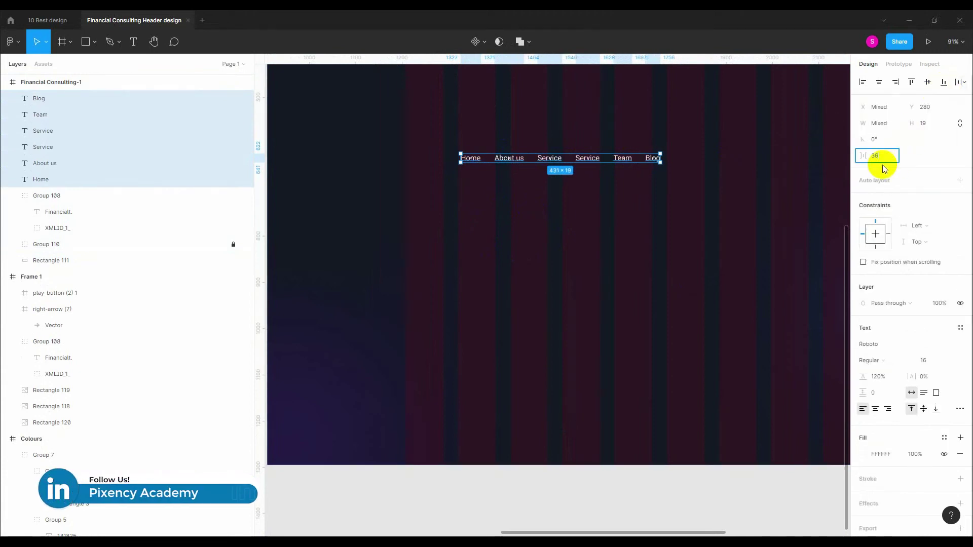
text(36)
key(Return)
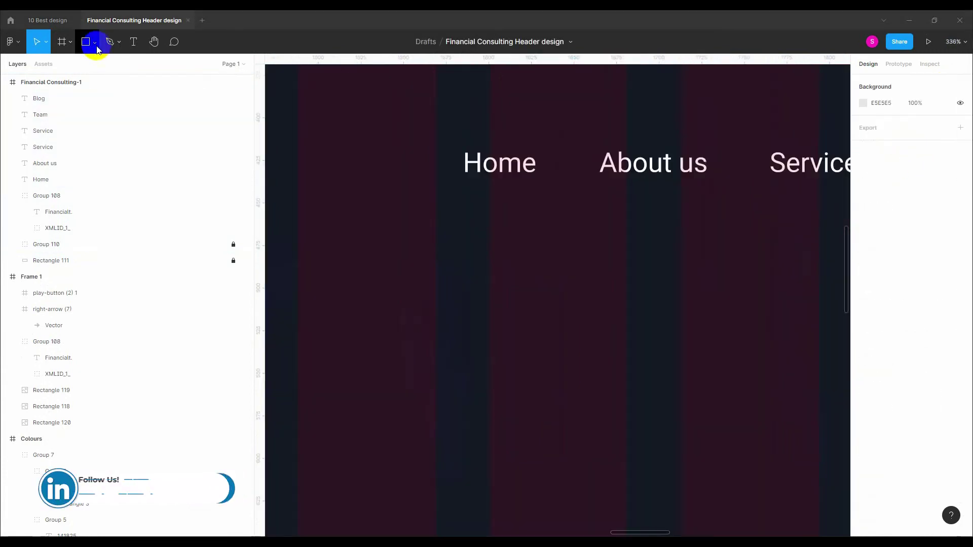
Step: Draw a thin underline rectangle of about 22 × 2 beneath the Home link
click(95, 42)
click(69, 68)
scroll(487, 208, up, 5)
drag(421, 133, 557, 145)
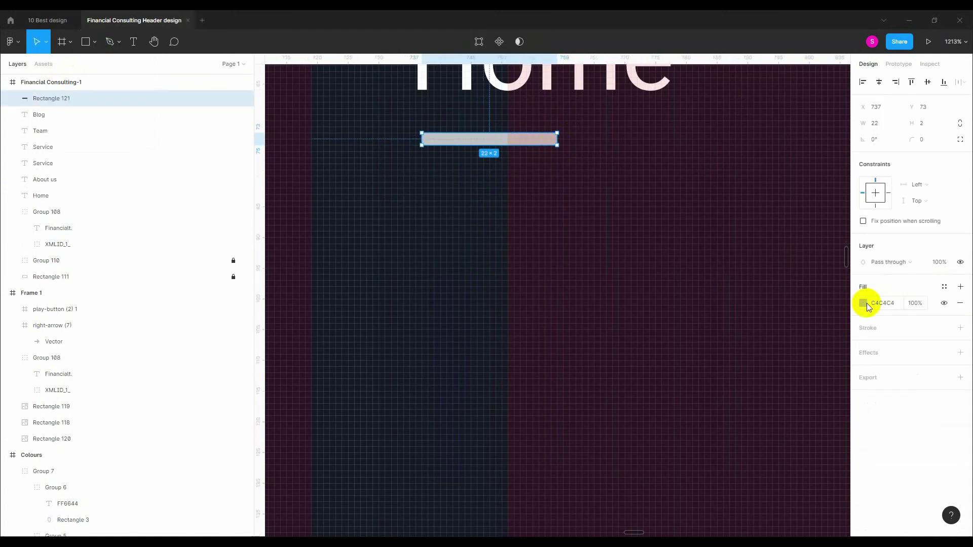
Step: Duplicate the underline rectangle beside the original and shorten the copy to about 4 × 2
drag(487, 145, 627, 144)
click(597, 161)
click(659, 139)
drag(699, 136, 589, 139)
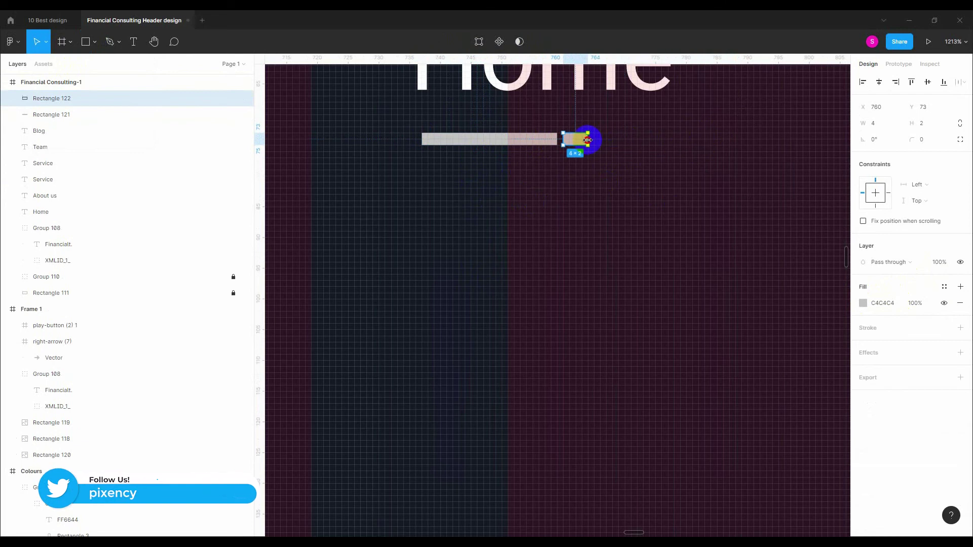
Step: Round the corners of both underline rectangles with a radius of 33
click(541, 141)
shift+click(577, 143)
drag(906, 146, 927, 146)
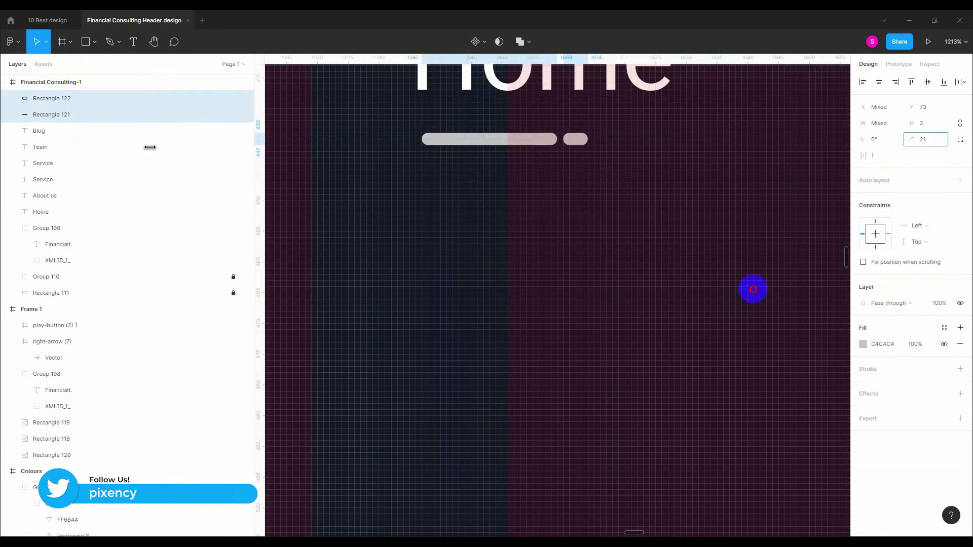
Step: Recolour both underline bars with the orange FF6644 sampled from the Colours frame
click(863, 344)
click(744, 424)
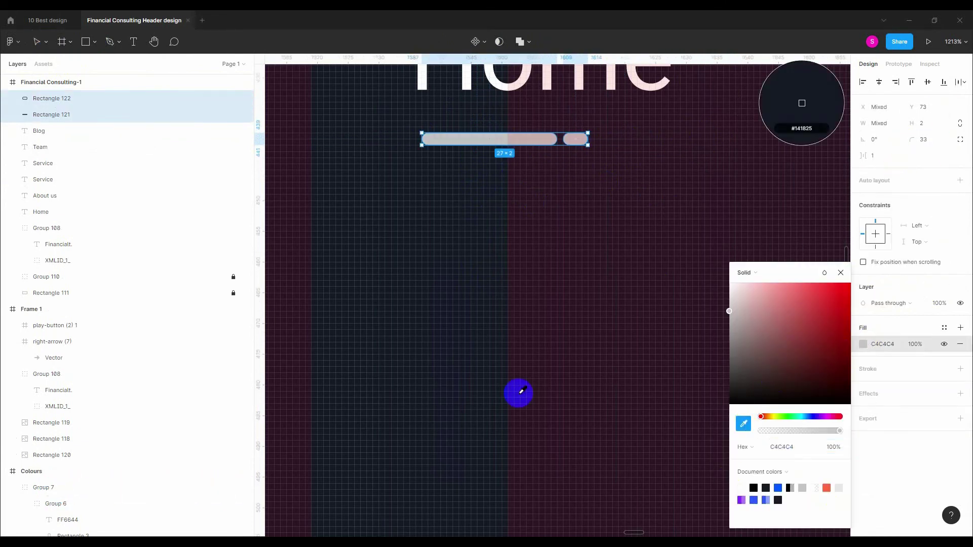
scroll(517, 268, down, 10)
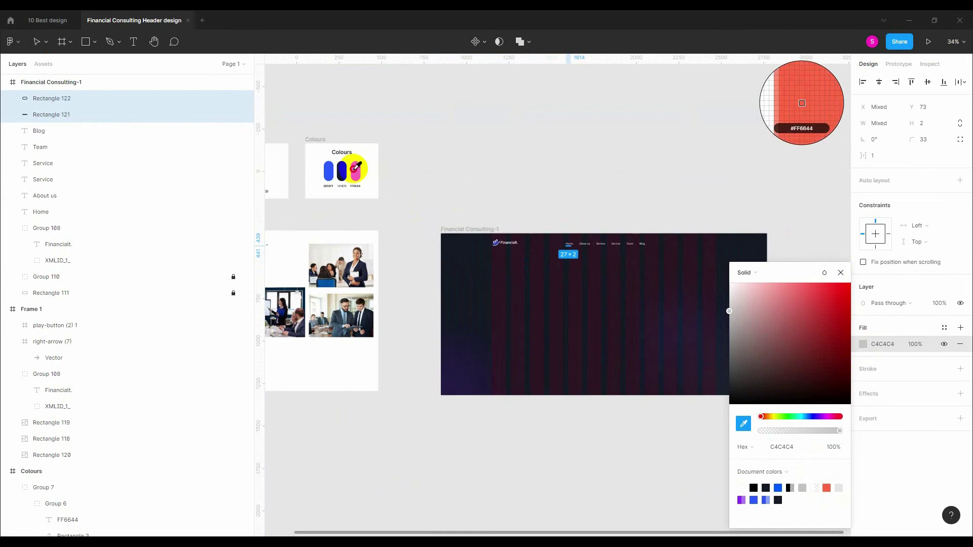
click(355, 170)
scroll(561, 254, up, 6)
key(Escape)
key(Escape)
scroll(485, 233, up, 5)
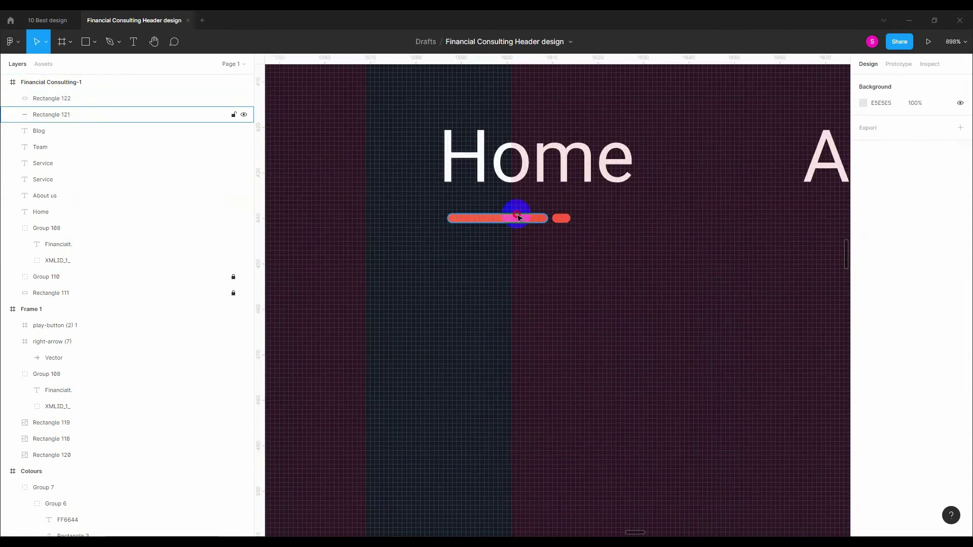
Step: Shorten the longer underline bar to about 20 wide to widen the gap between the bars
click(551, 218)
drag(551, 218, 516, 216)
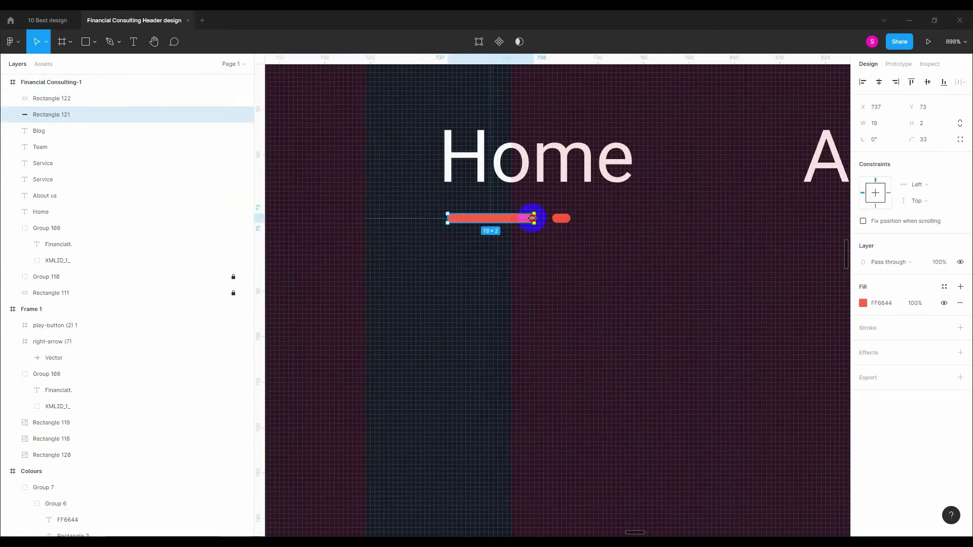
click(583, 239)
Step: Nudge both underline bars left by 2 to line up with the left edge of the Home text
click(491, 218)
shift+click(558, 218)
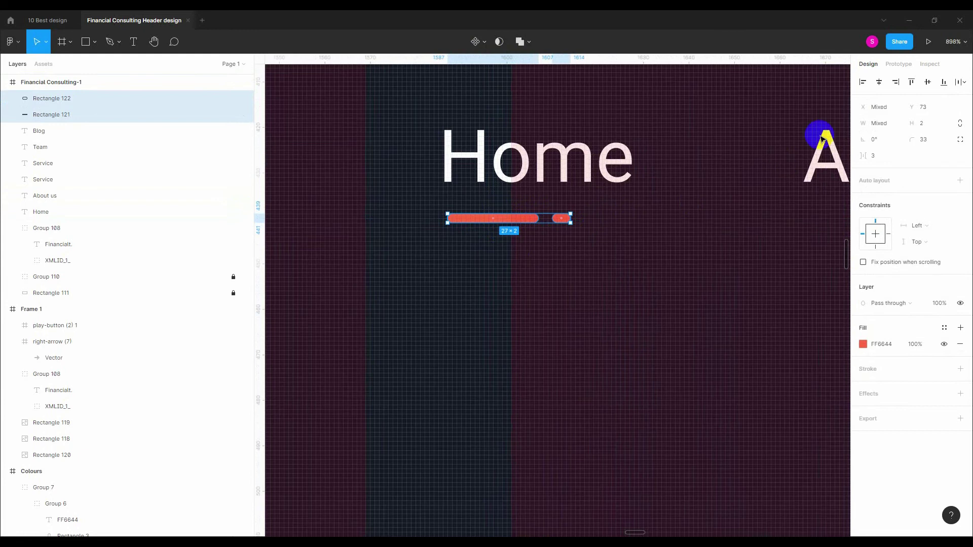
key(Left)
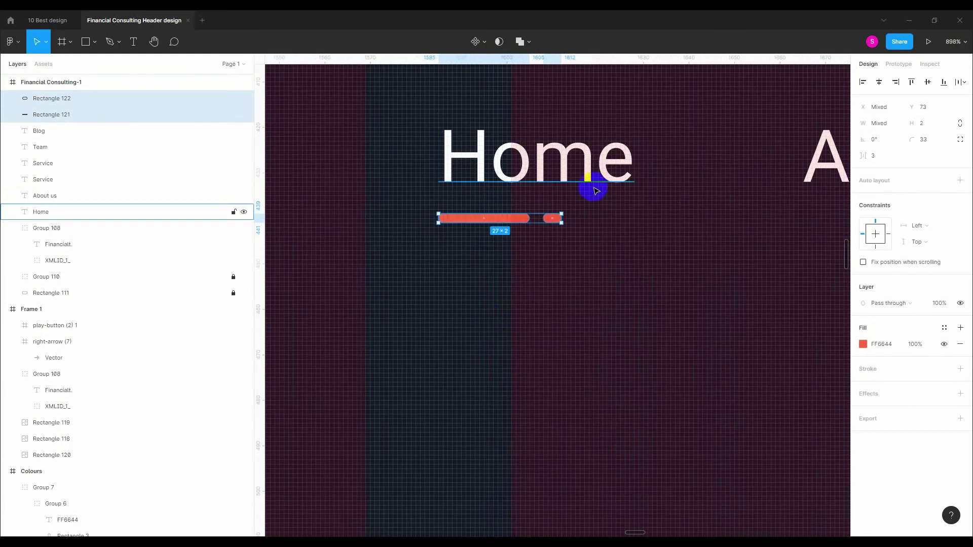
shift+click(594, 193)
click(621, 317)
Step: Group the two orange underline bars
click(483, 219)
shift+click(558, 218)
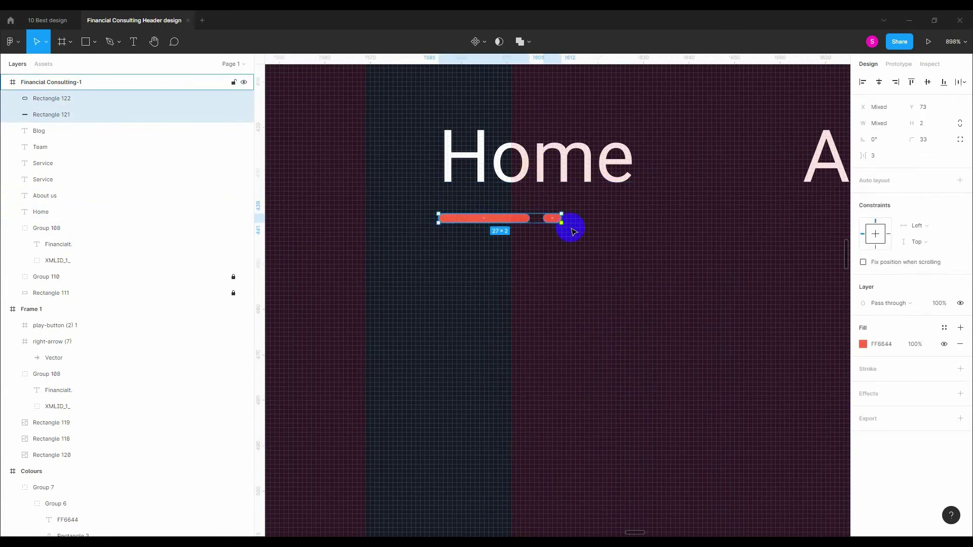
key(ctrl+g)
Step: Try grouping the underline bars together with the Home text
shift+click(473, 174)
key(ctrl+g)
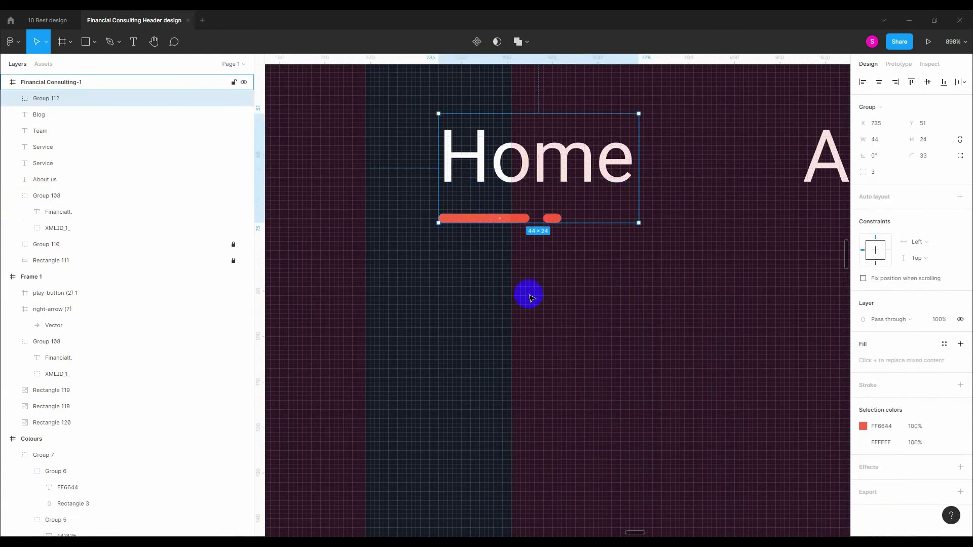
scroll(529, 291, down, 10)
click(409, 348)
Step: Ungroup the Home text from its underline bars
scroll(564, 277, up, 2)
scroll(560, 273, up, 2)
click(541, 262)
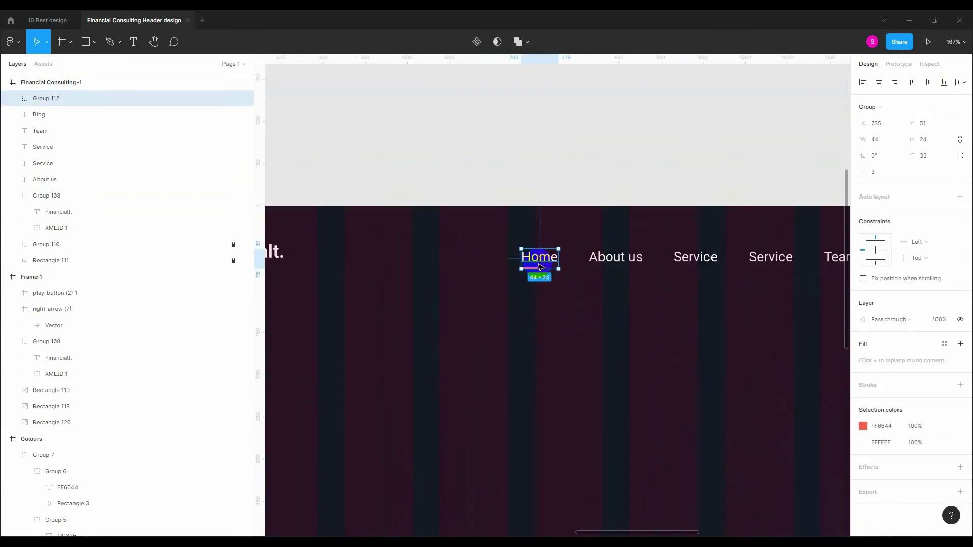
key(ctrl+shift+g)
click(595, 312)
Step: Duplicate the Blog text below the menu row and change the copy's wording to "Contact us"
scroll(581, 301, down, 2)
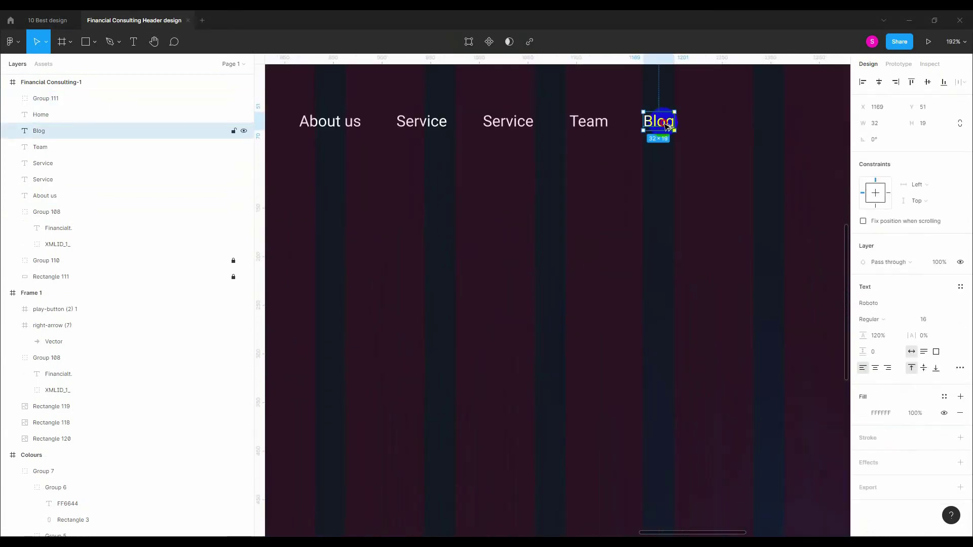
drag(669, 123, 670, 254)
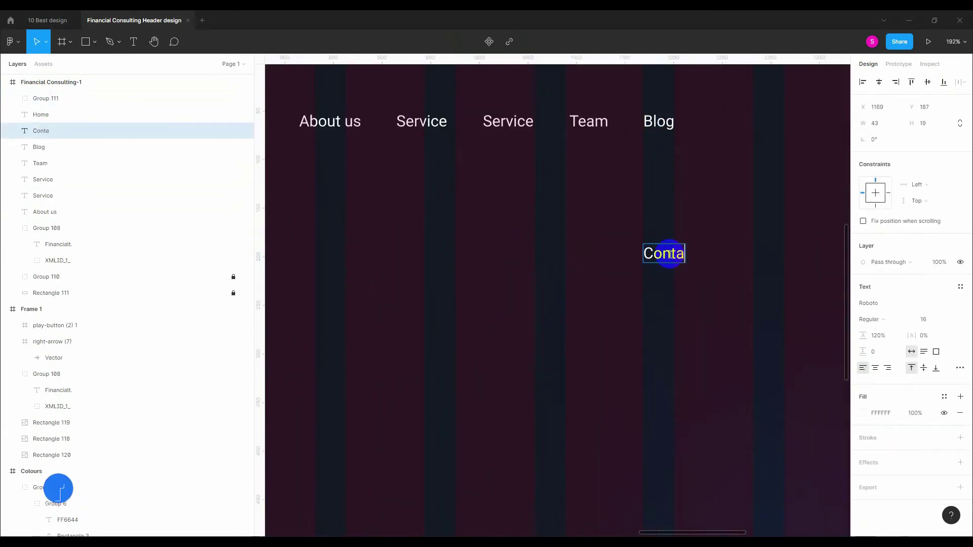
text(us)
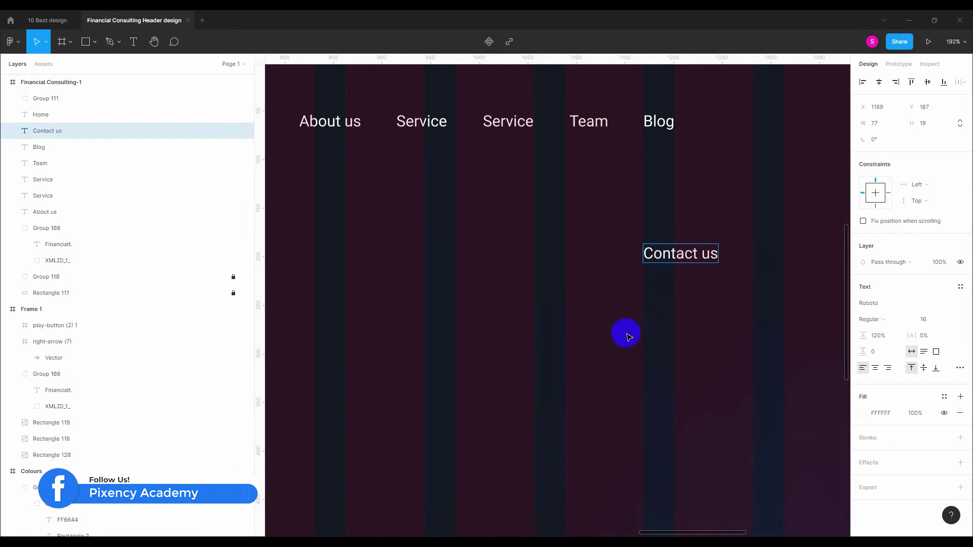
click(628, 337)
Step: Draw a button rectangle below the menu links, to the left of the Contact us text
scroll(545, 284, down, 3)
click(94, 42)
click(69, 67)
scroll(480, 304, up, 3)
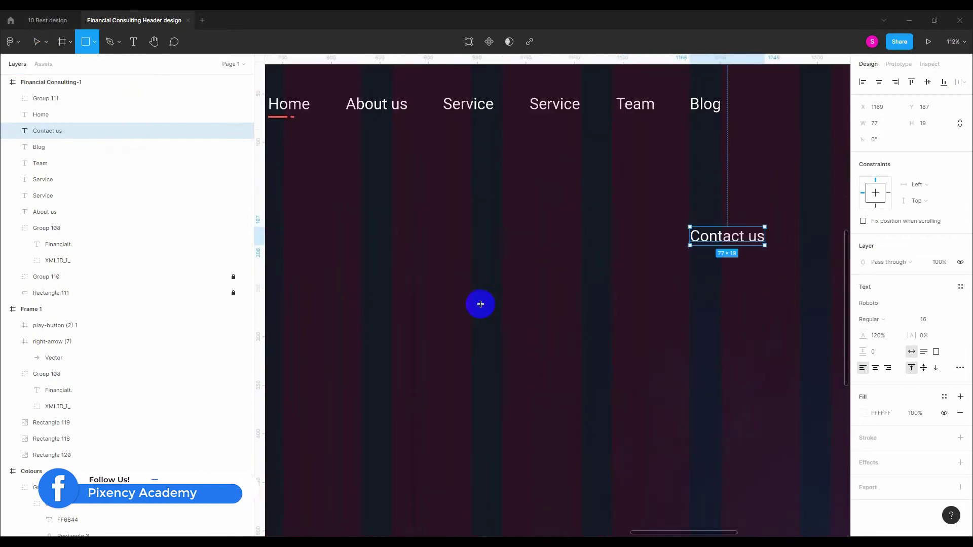
drag(434, 238, 582, 283)
Step: Move the Contact us text onto the button rectangle and bring it to the front
mouse_move(717, 235)
mouse_down()
mouse_move(489, 280)
mouse_move(489, 265)
mouse_up()
key(ctrl+shift+])
scroll(489, 263, up, 5)
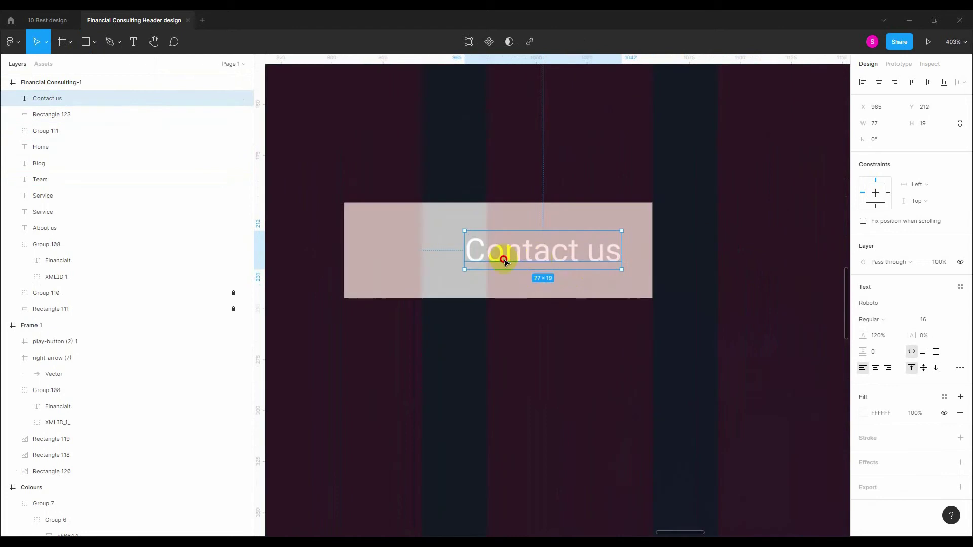
Step: Set the Contact us text to Medium weight and centre it horizontally on the button rectangle
click(876, 319)
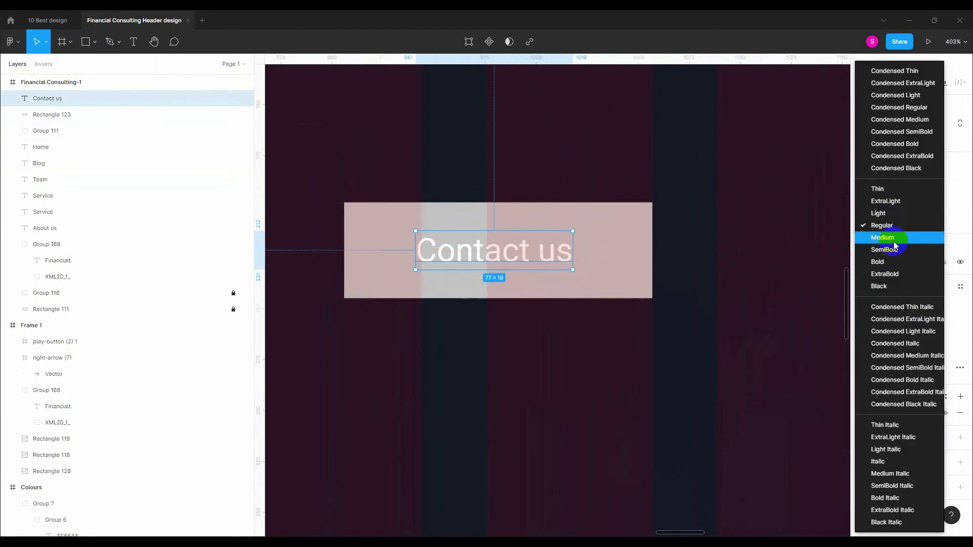
click(899, 237)
shift+click(645, 278)
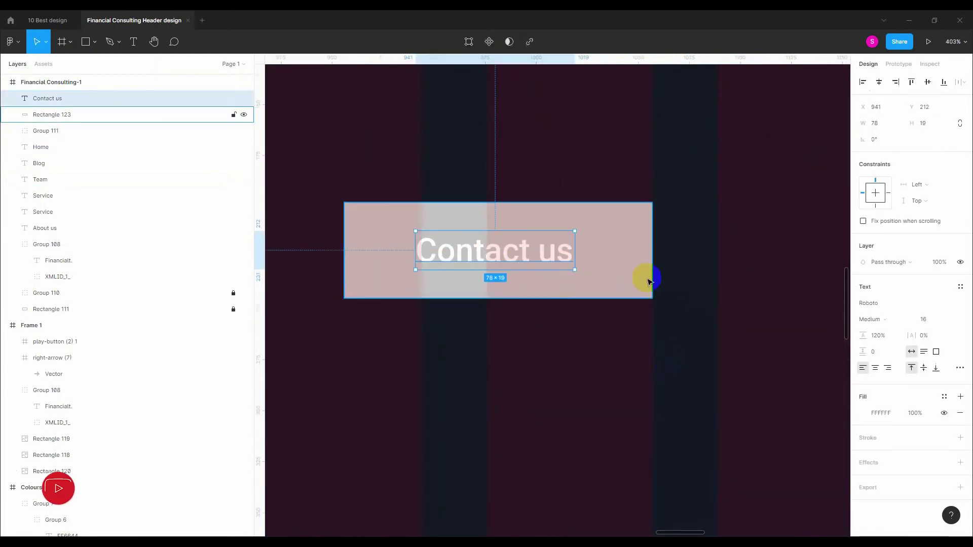
click(878, 81)
click(527, 234)
key(alt)
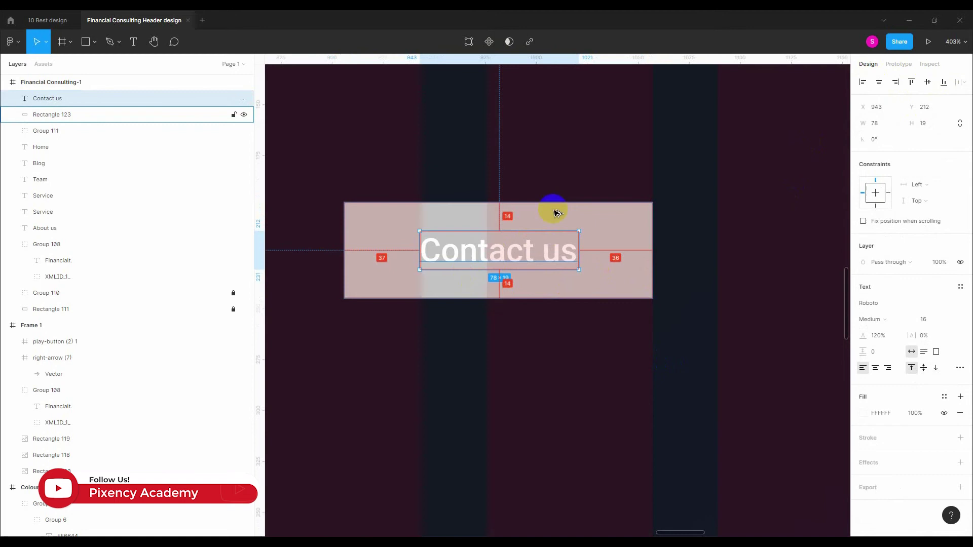
Step: Narrow the button rectangle to 135 wide and round its corners with a radius of 8
click(647, 259)
drag(650, 257, 636, 257)
scroll(657, 276, up, 5)
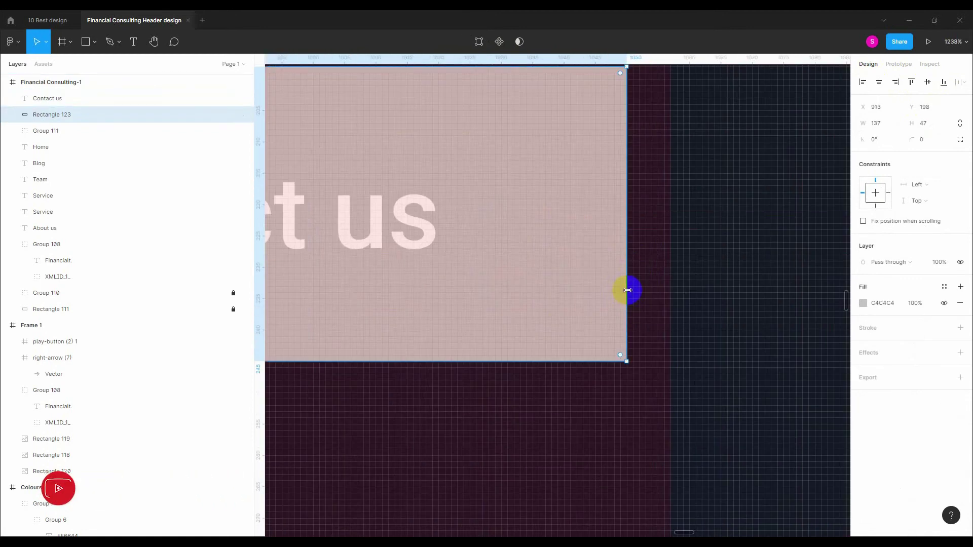
drag(622, 289, 615, 289)
scroll(605, 268, down, 7)
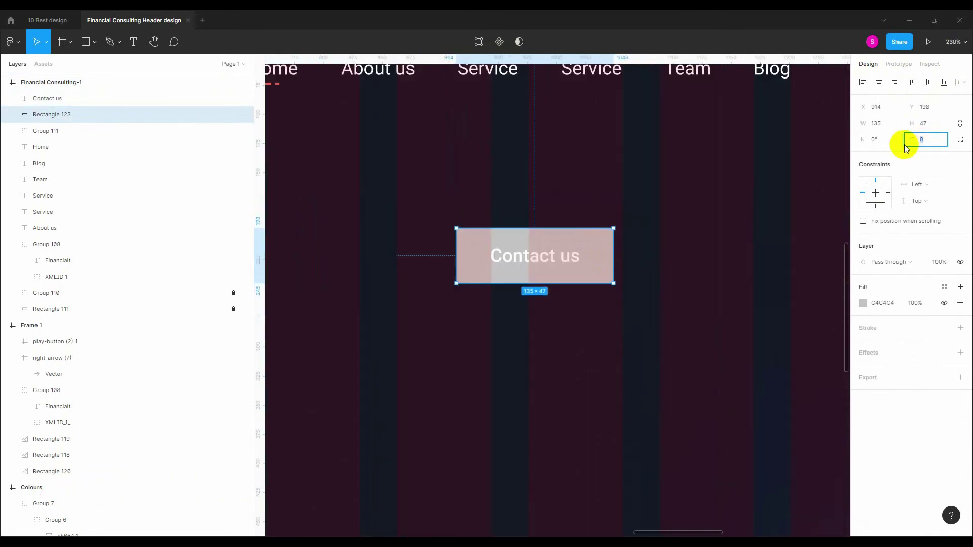
drag(906, 143, 22, 143)
click(714, 269)
Step: Group the Contact us text with its button rectangle
click(569, 257)
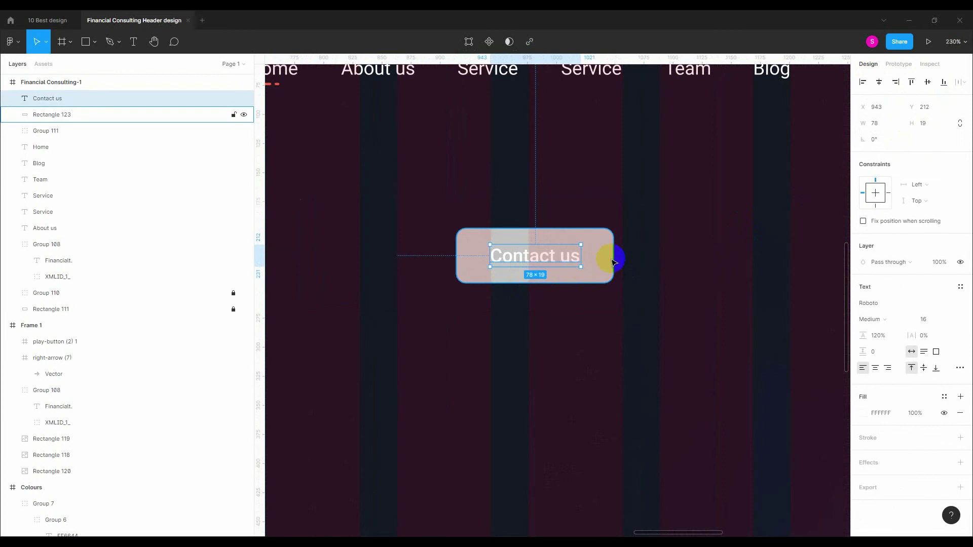
shift+click(610, 257)
key(ctrl+g)
Step: Recolour the button rectangle's fill with a colour sampled from the dark background and adjust its shade
double_click(591, 276)
click(863, 287)
click(743, 423)
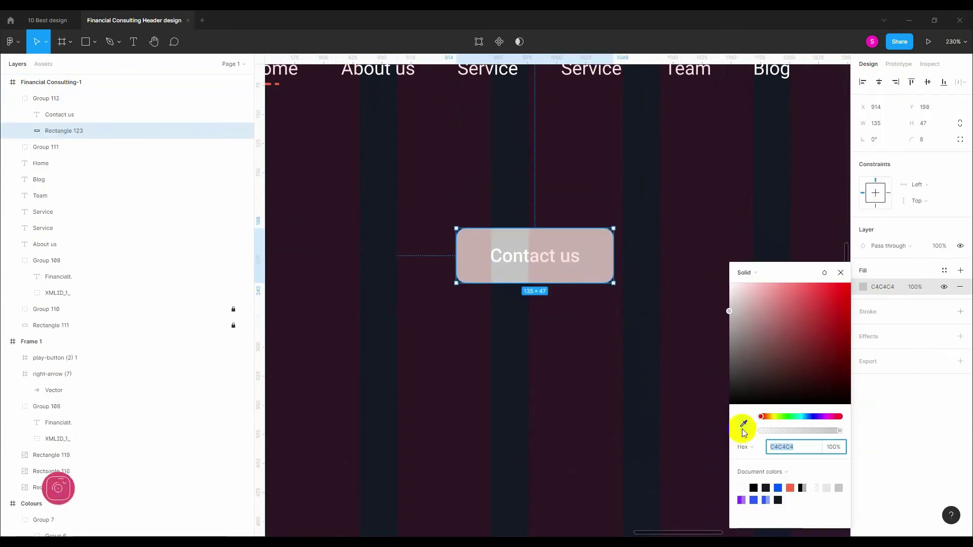
click(661, 386)
drag(788, 386, 785, 366)
click(573, 415)
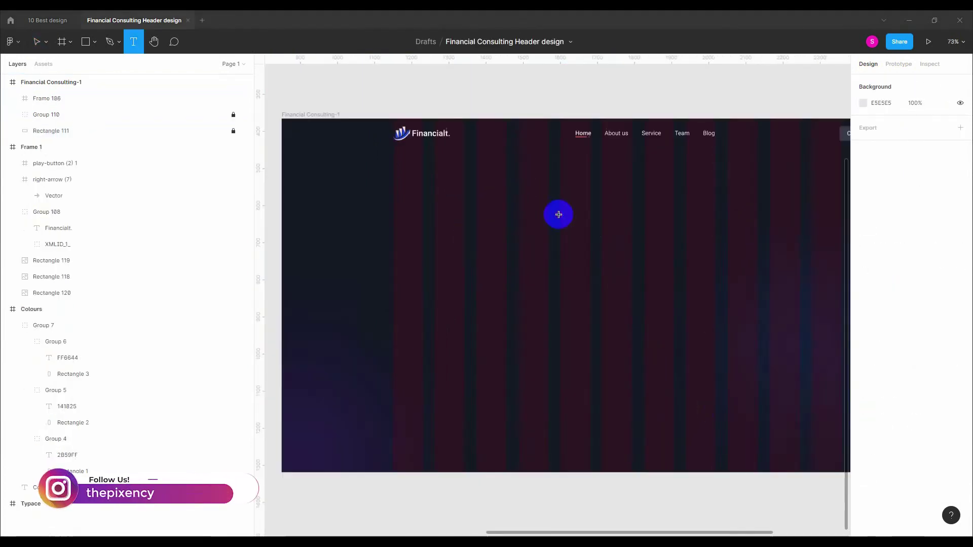
Step: Add a heading text below the navigation menu reading "Finance Strategy, Planning, and Execution"
click(574, 218)
scroll(595, 224, up, 5)
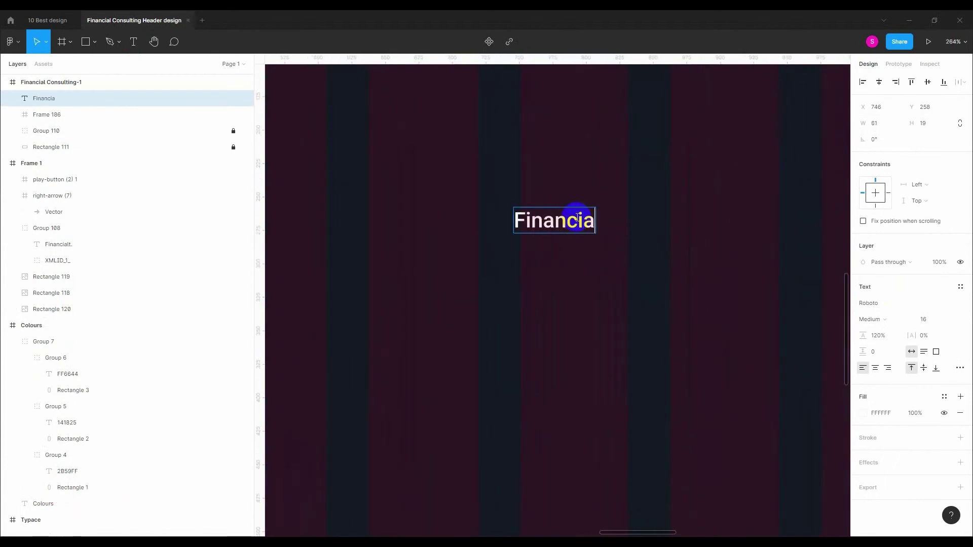
text(Financ)
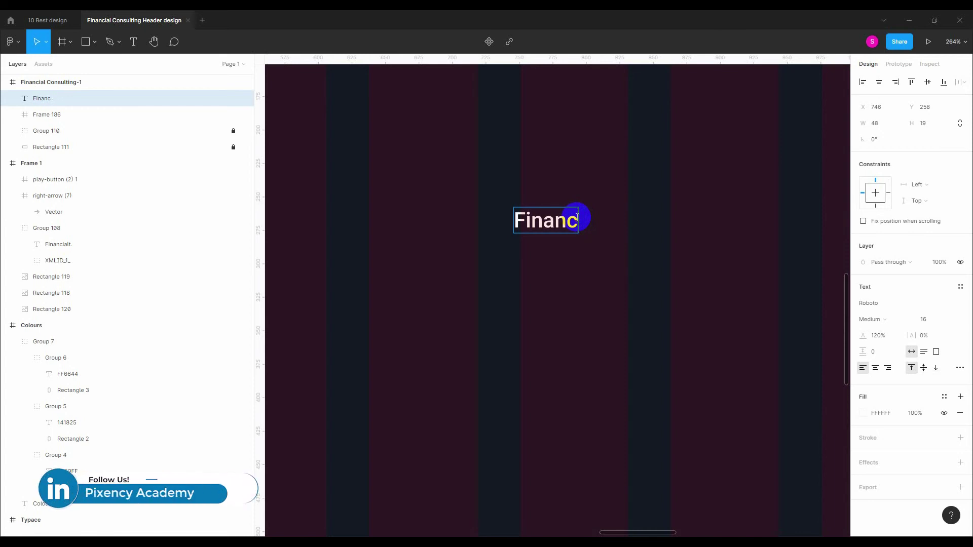
text(e)
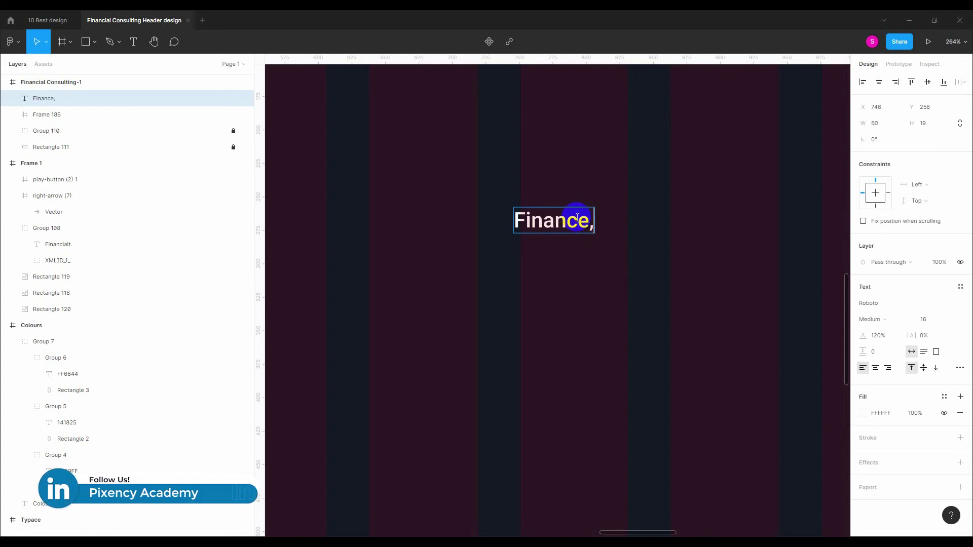
text( strategy)
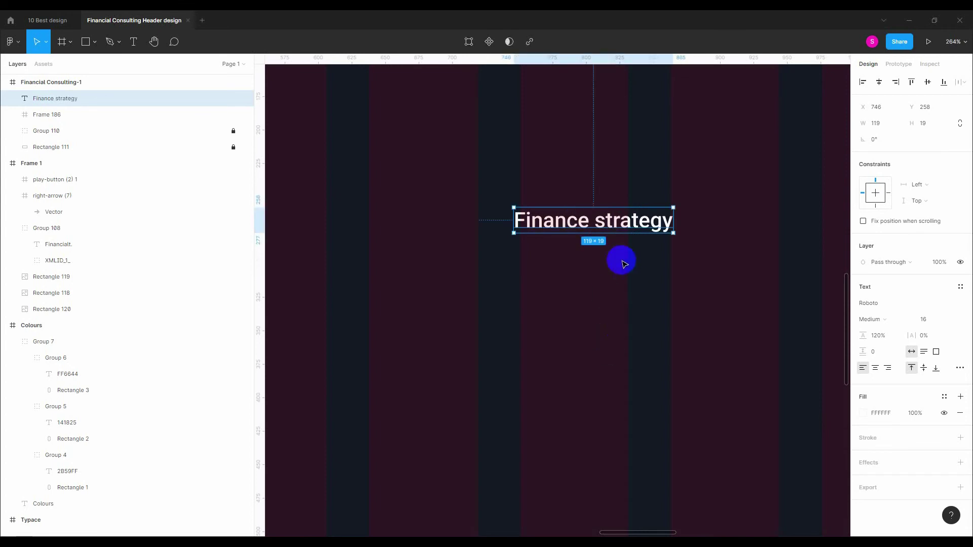
double_click(610, 229)
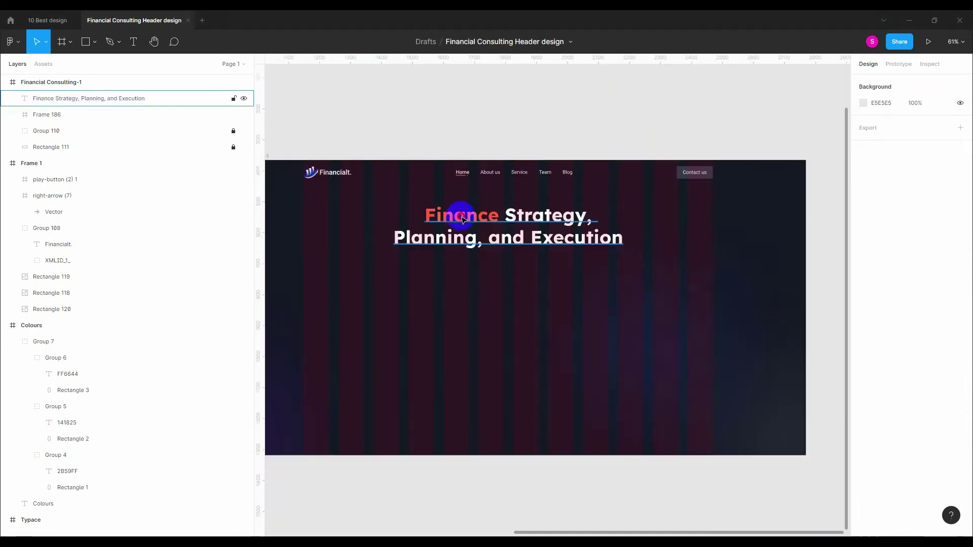
Step: Add a paragraph below the heading in the menu's text style, starting "Our process is based around a consultative team approach" and ending "objectives."
scroll(525, 313, down, 5)
scroll(526, 313, down, 5)
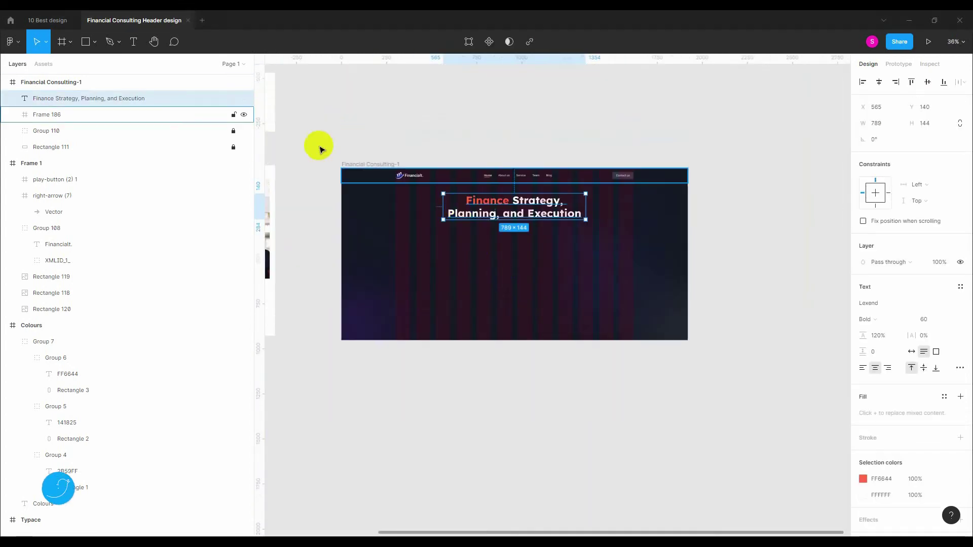
ctrl+scroll(504, 174, up, 5)
ctrl+click(525, 135)
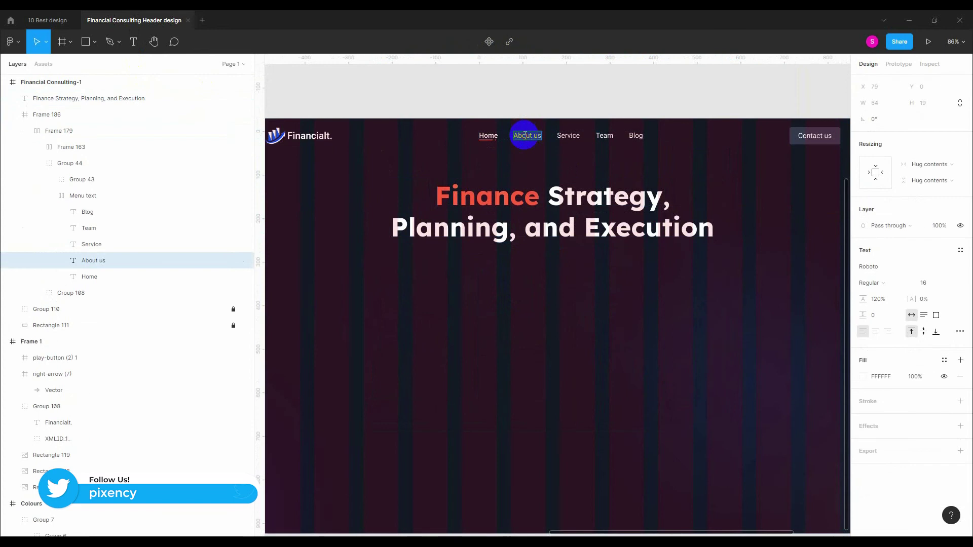
click(124, 48)
scroll(415, 279, down, 2)
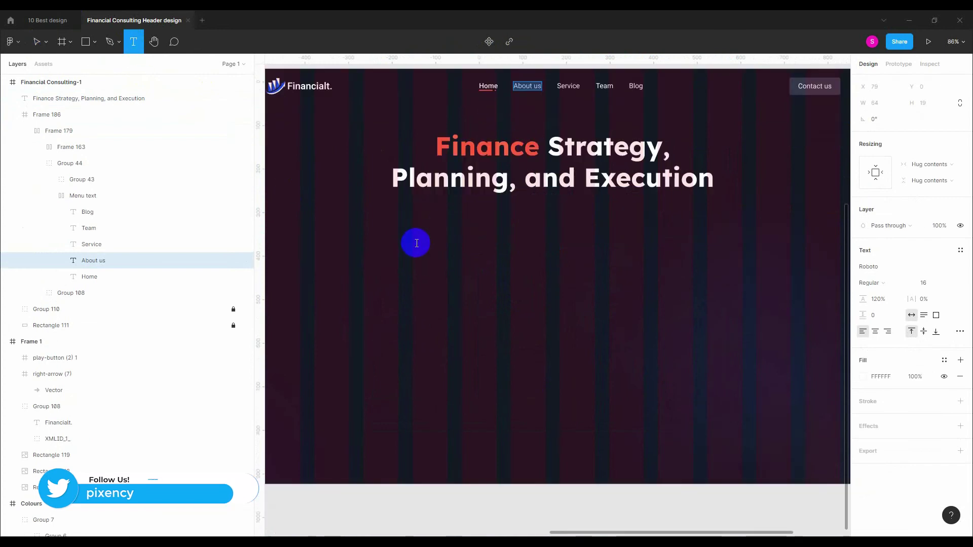
click(413, 242)
ctrl+scroll(425, 276, up, 3)
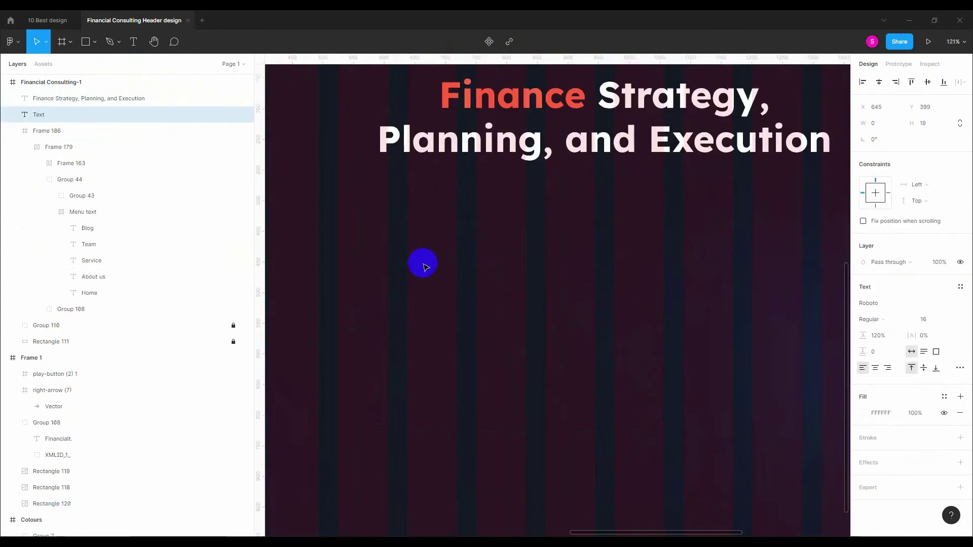
ctrl+scroll(436, 277, down, 5)
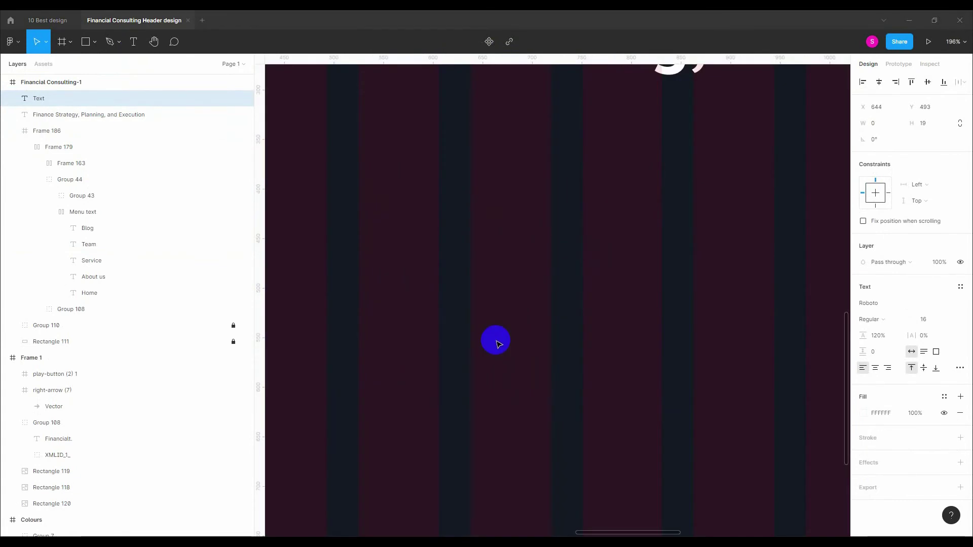
key(t)
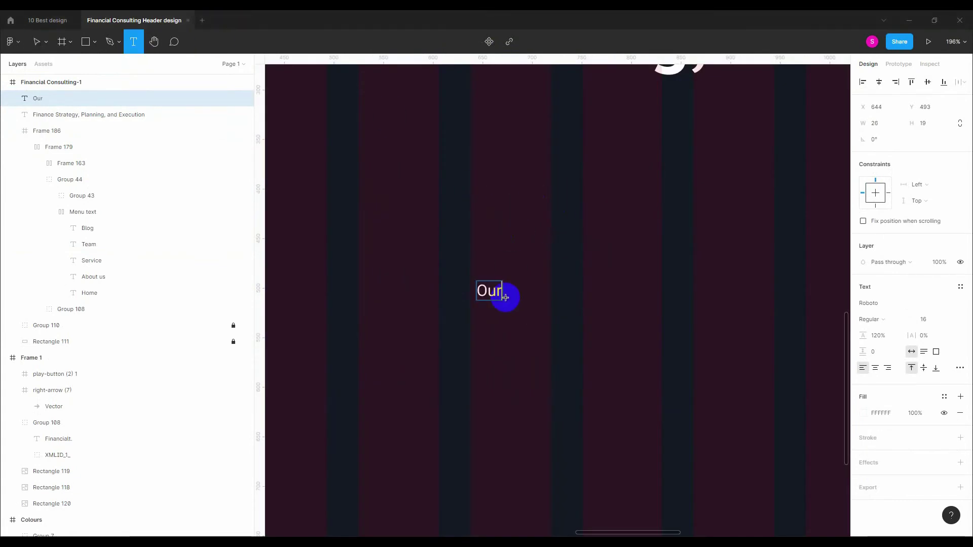
text(process is based around a consultative team approach. We undertake a deep discovery process and take the time to understand you, your family, and your unique values, goals, and objectives.)
scroll(495, 294, down, 5)
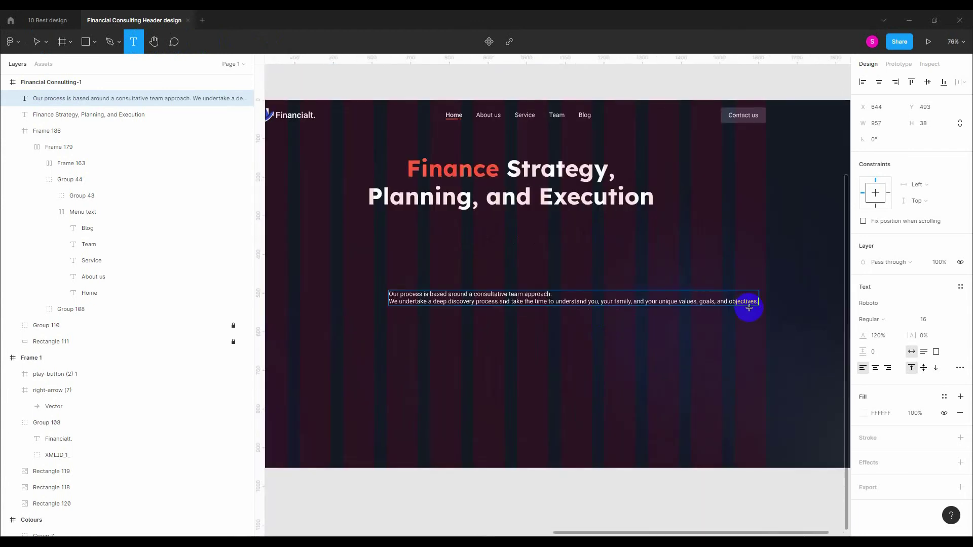
click(788, 304)
Step: Narrow the paragraph's text box to 504 wide and remove the line break before "We undertake"
click(733, 303)
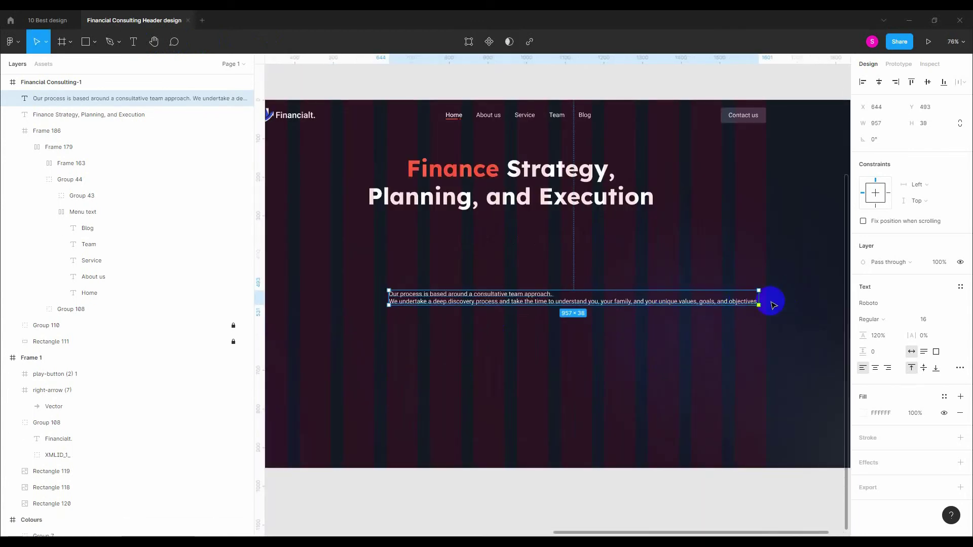
drag(771, 303, 583, 304)
scroll(380, 304, up, 6)
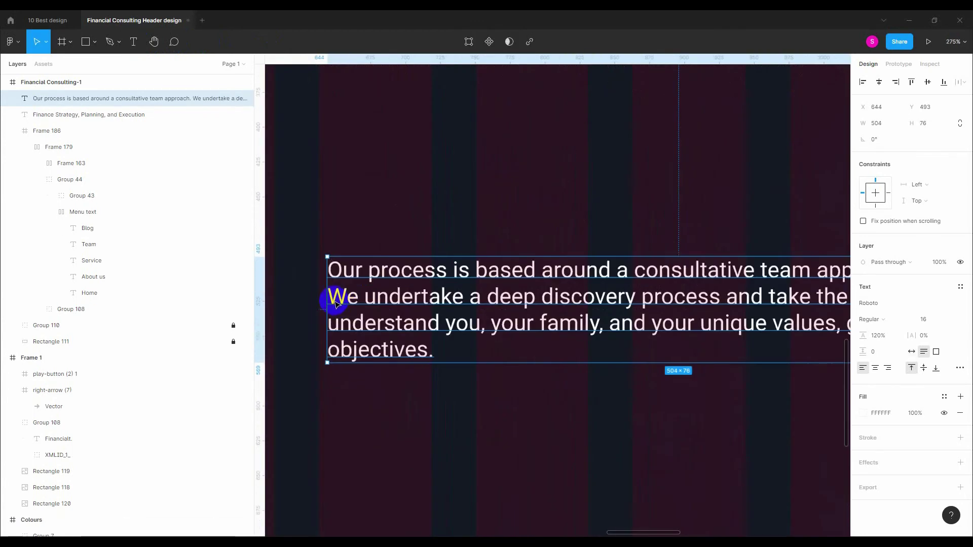
double_click(335, 301)
key(BackSpace)
key(Escape)
scroll(775, 283, right, 4)
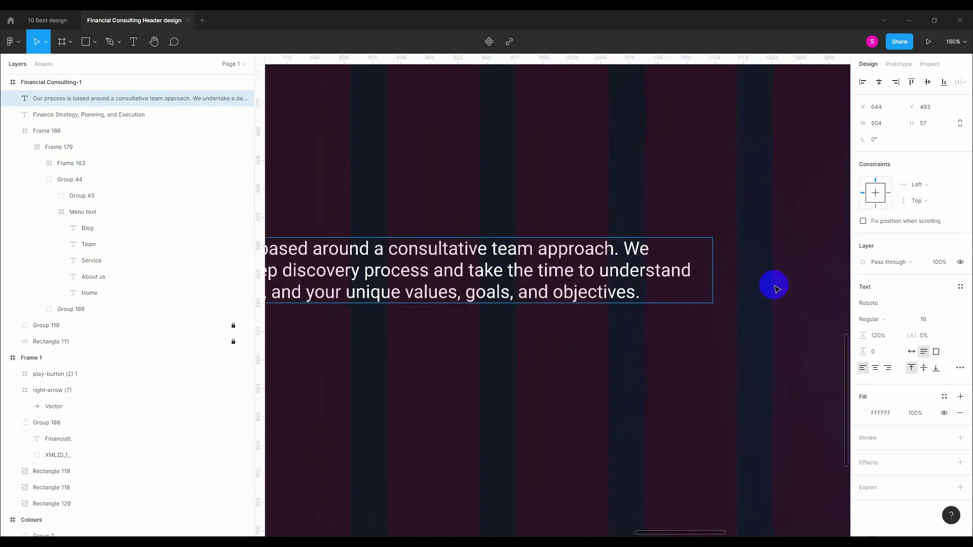
Step: Centre-align the paragraph text and set its line height to 160%
scroll(790, 344, up, 1)
click(876, 367)
scroll(817, 339, down, 4)
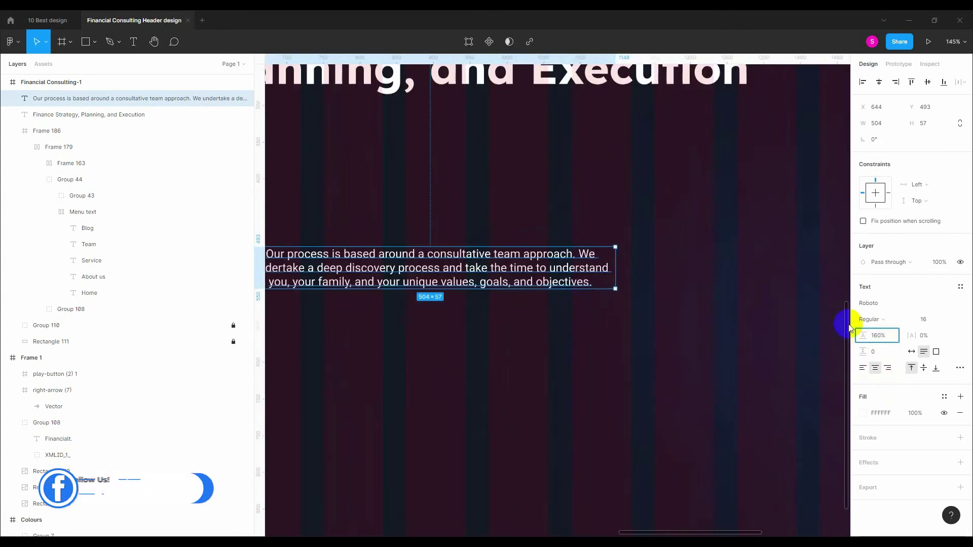
key(Return)
Step: Widen the paragraph's text box to 732 and move it up to Y 344, just beneath the heading
scroll(567, 283, down, 1)
drag(566, 282, 726, 280)
scroll(515, 291, down, 2)
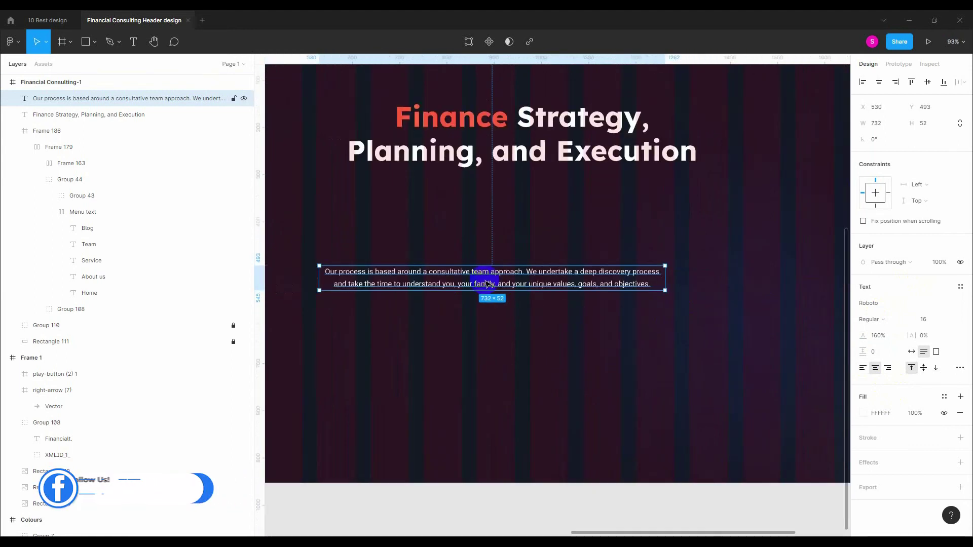
drag(485, 224, 489, 215)
scroll(569, 215, up, 3)
scroll(468, 200, down, 2)
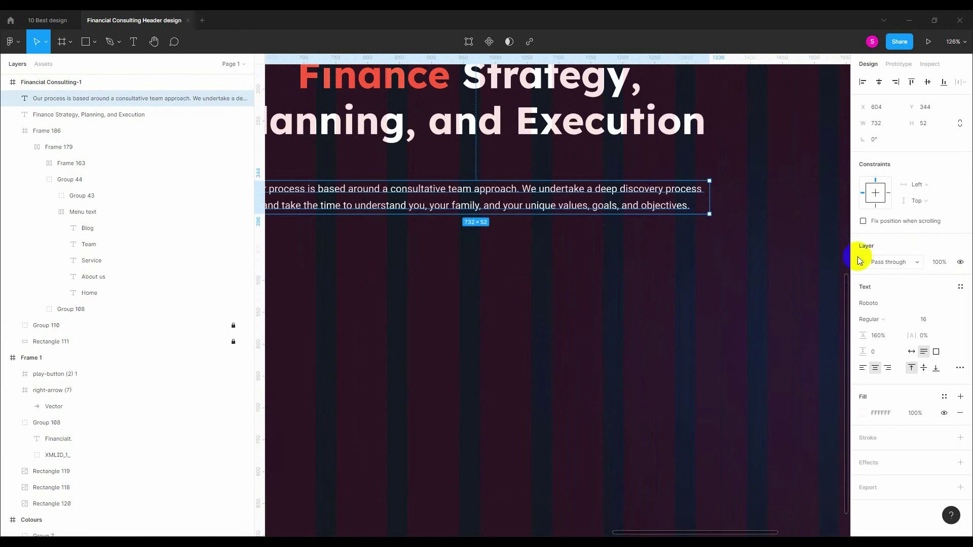
Step: Widen the paragraph's text box to 786 and centre it horizontally in the header frame
drag(709, 196, 730, 199)
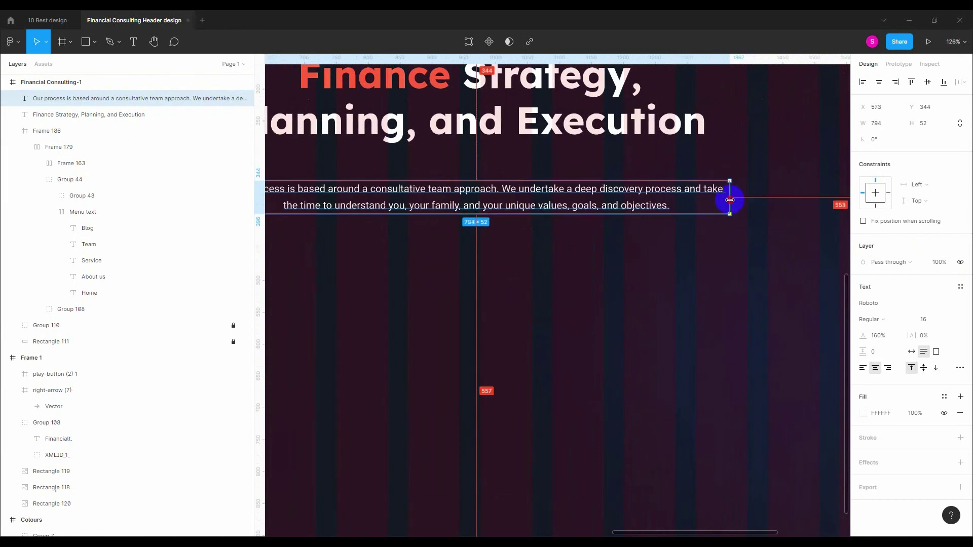
scroll(506, 193, down, 1)
scroll(551, 178, down, 2)
scroll(627, 143, up, 1)
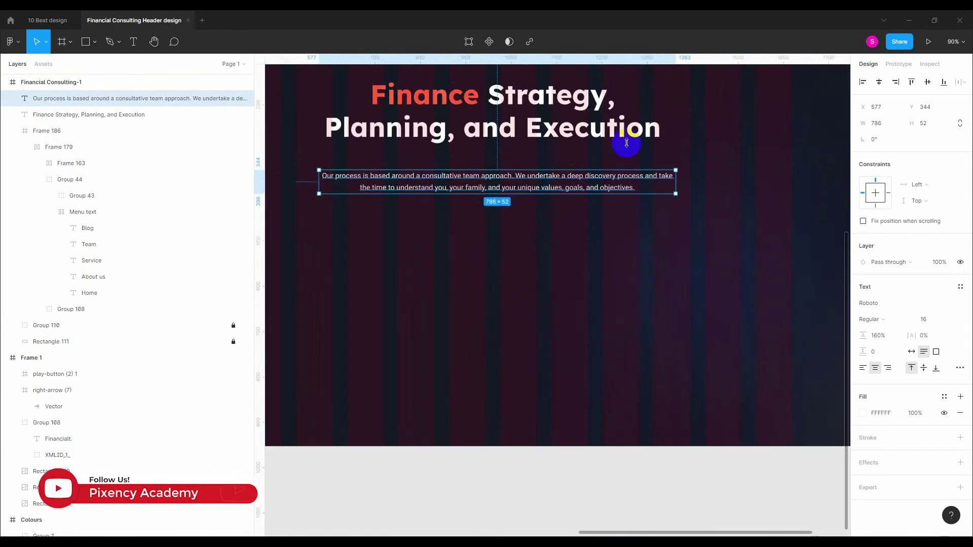
click(879, 80)
key(alt)
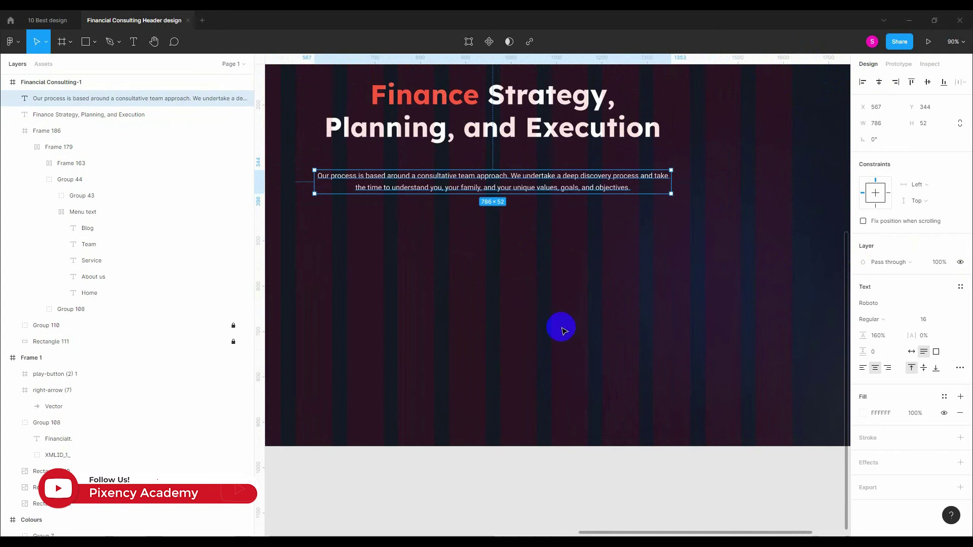
Step: Nudge the paragraph closer to the heading, to Y 312
key(shift+Up)
key(shift+Up)
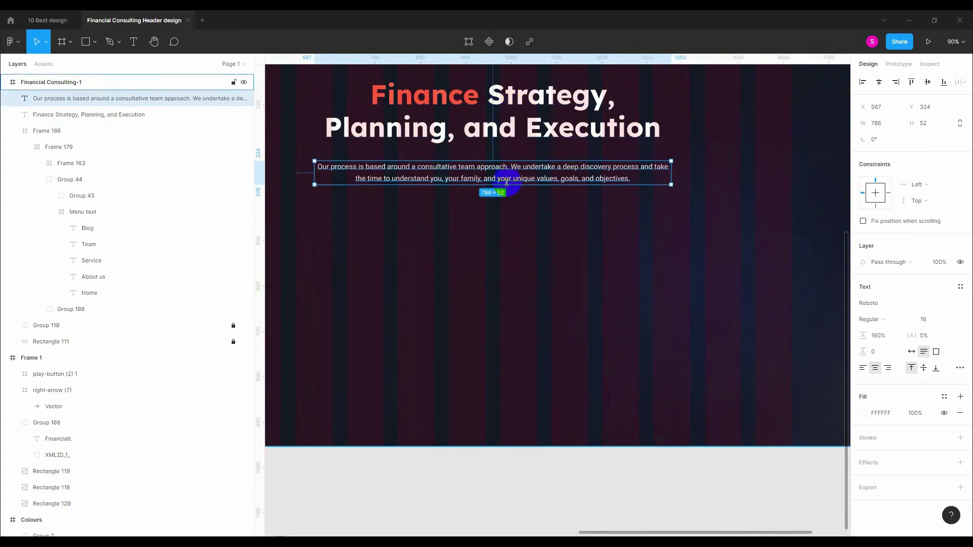
scroll(468, 105, up, 3)
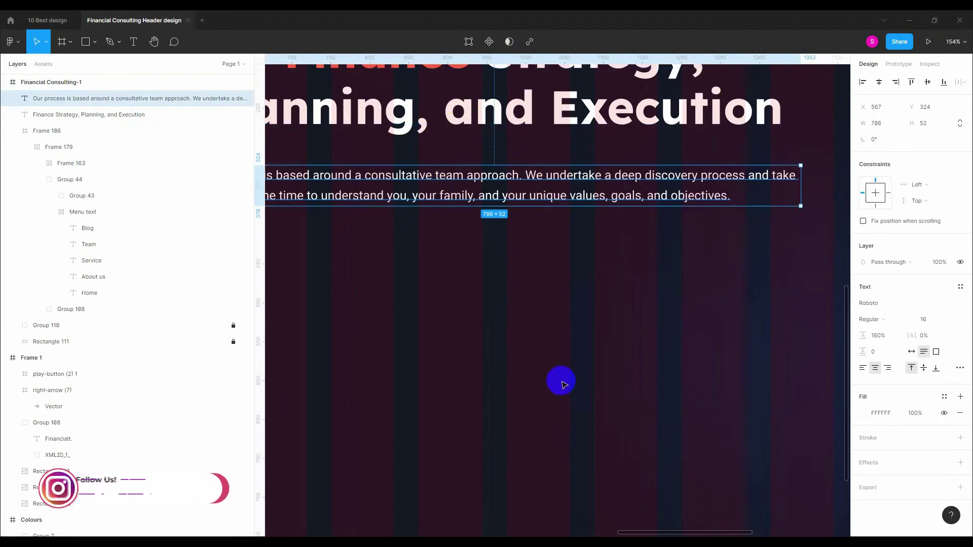
key(shift+Up)
key(Up)
key(Up)
key(Up)
key(Up)
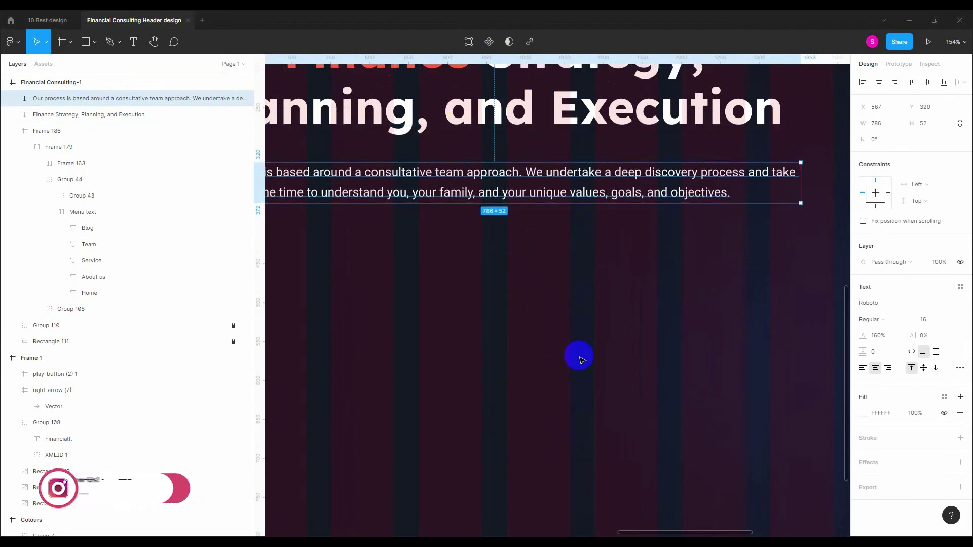
key(Up)
key(Down)
key(Down)
key(Down)
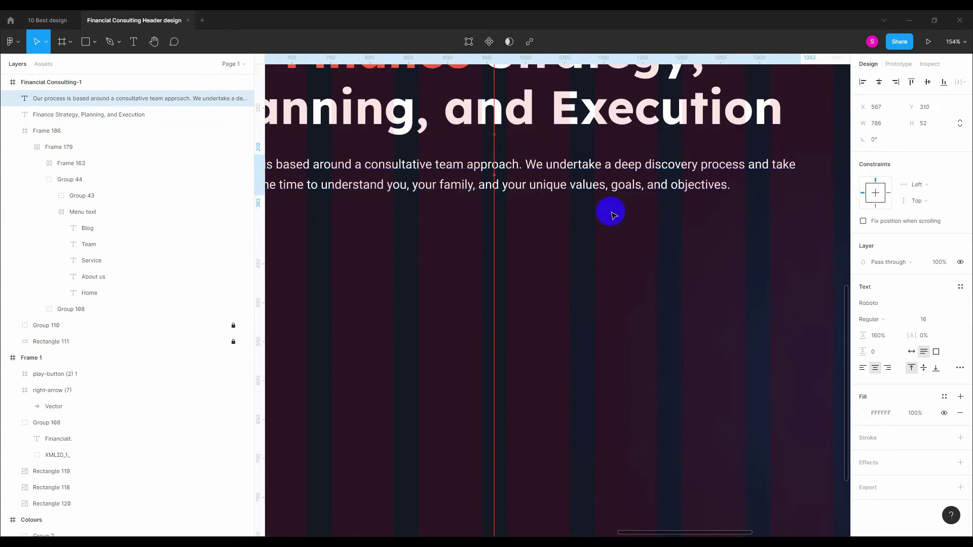
scroll(501, 137, down, 3)
click(564, 212)
scroll(565, 264, up, 3)
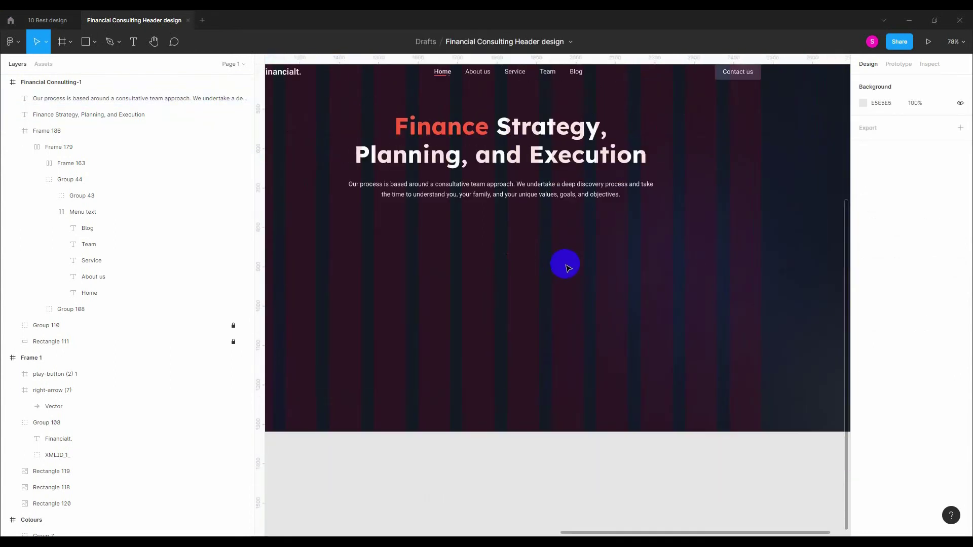
click(557, 295)
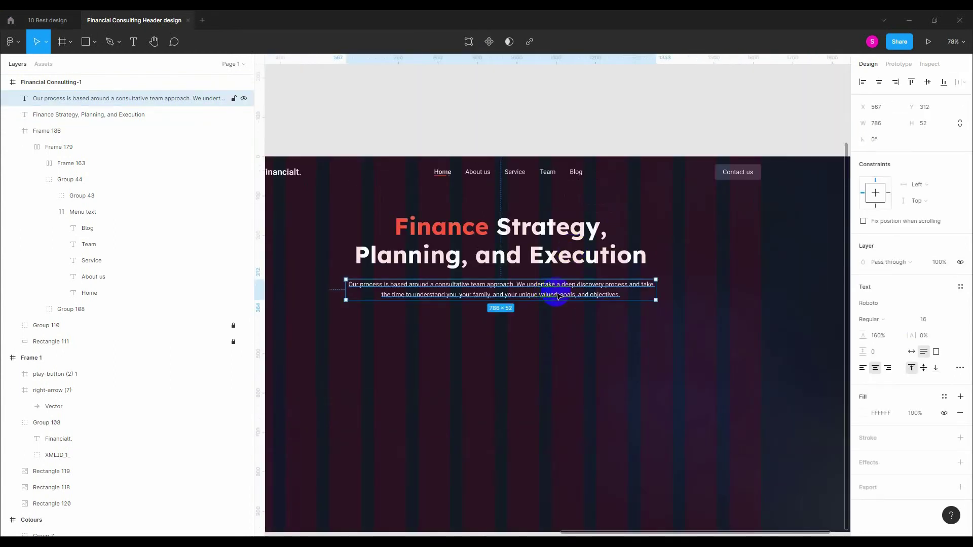
Step: Set the paragraph's font size to 18 and widen its text box to 808
click(930, 309)
text(18)
key(Return)
scroll(598, 312, up, 3)
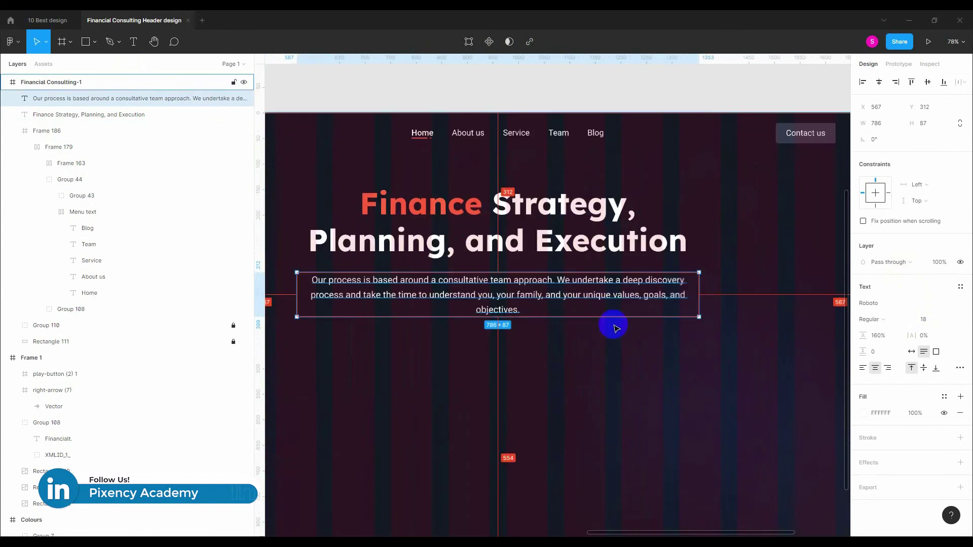
drag(702, 296, 712, 297)
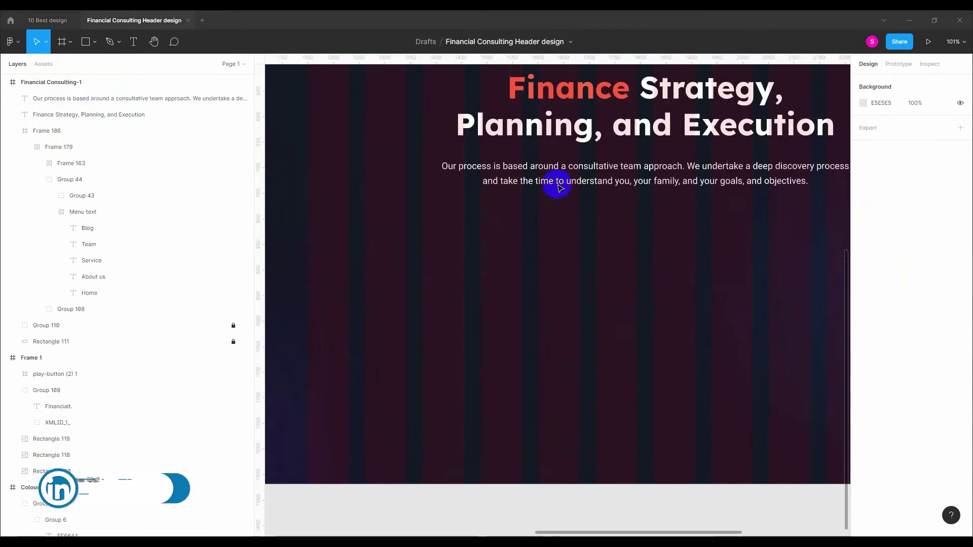
Step: Duplicate the paragraph below the original at Y 505 and set the copy's line height to 100%
click(563, 185)
drag(566, 179, 566, 275)
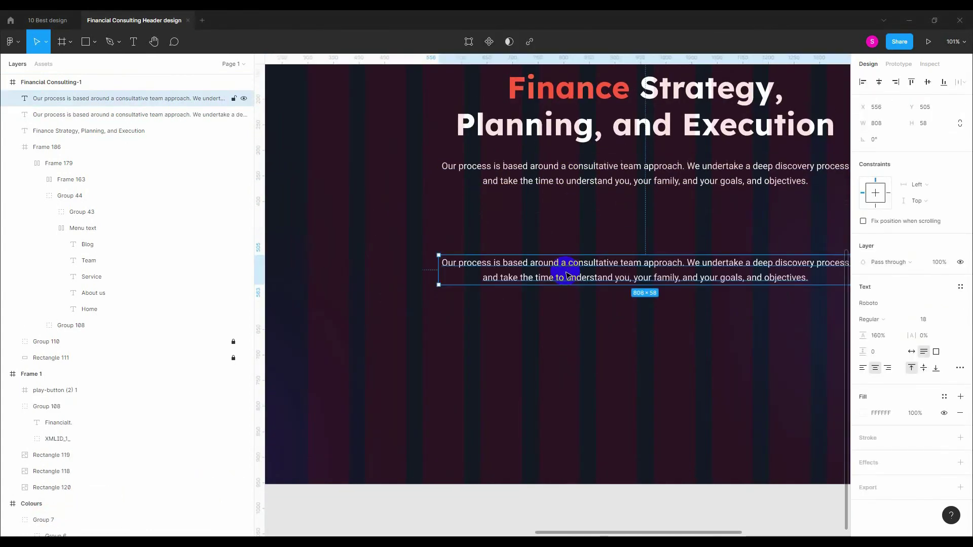
double_click(566, 272)
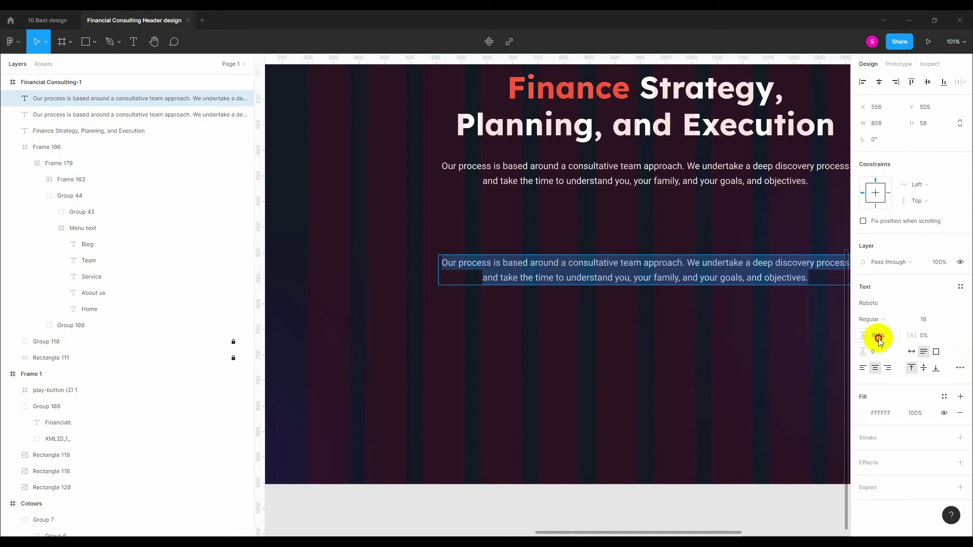
text(00)
click(929, 320)
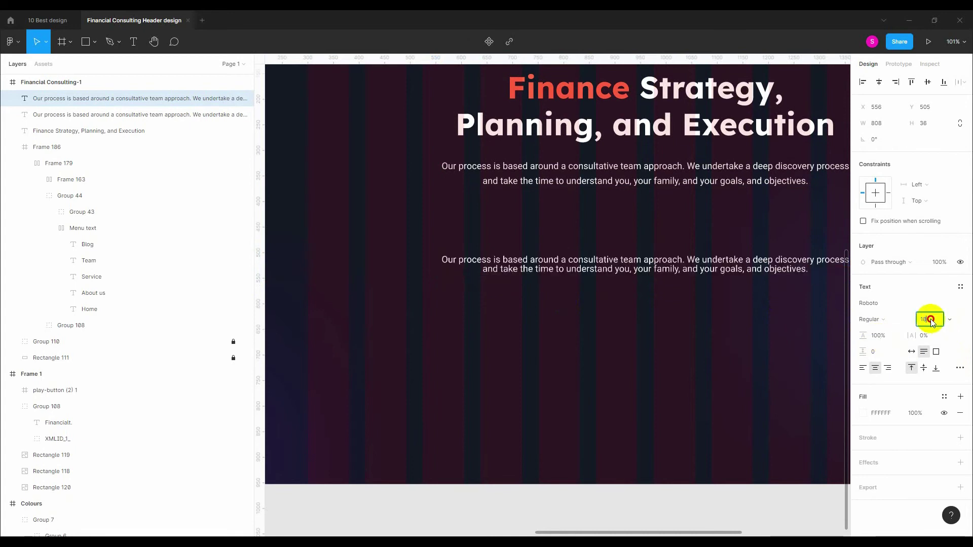
Step: Replace the copied paragraph's text with "Get Started" and make it auto width and left-aligned
click(707, 268)
double_click(706, 268)
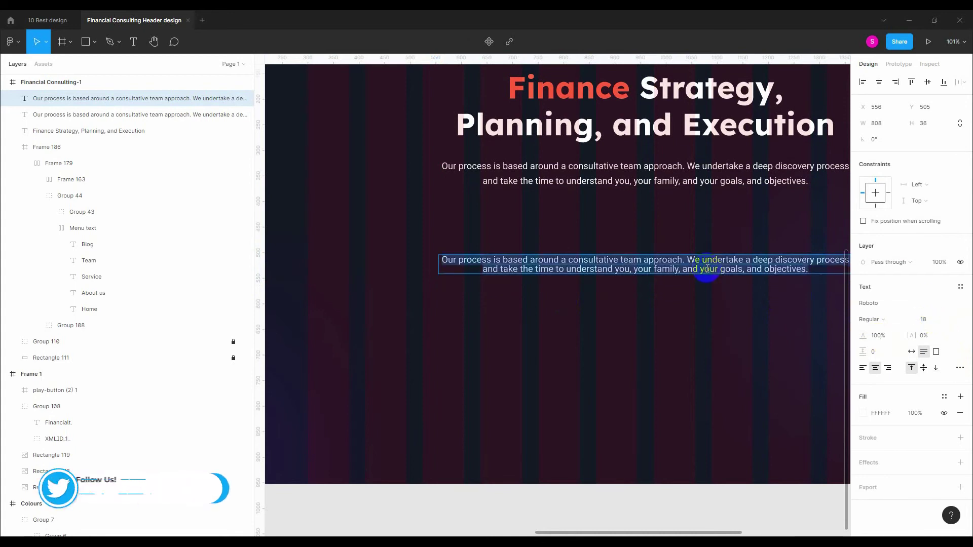
text(Get Sta)
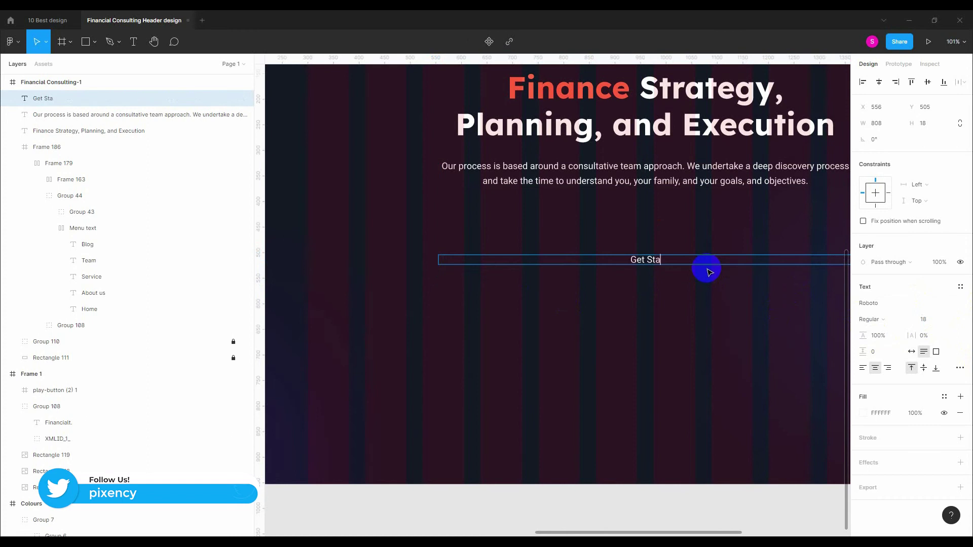
text(ted)
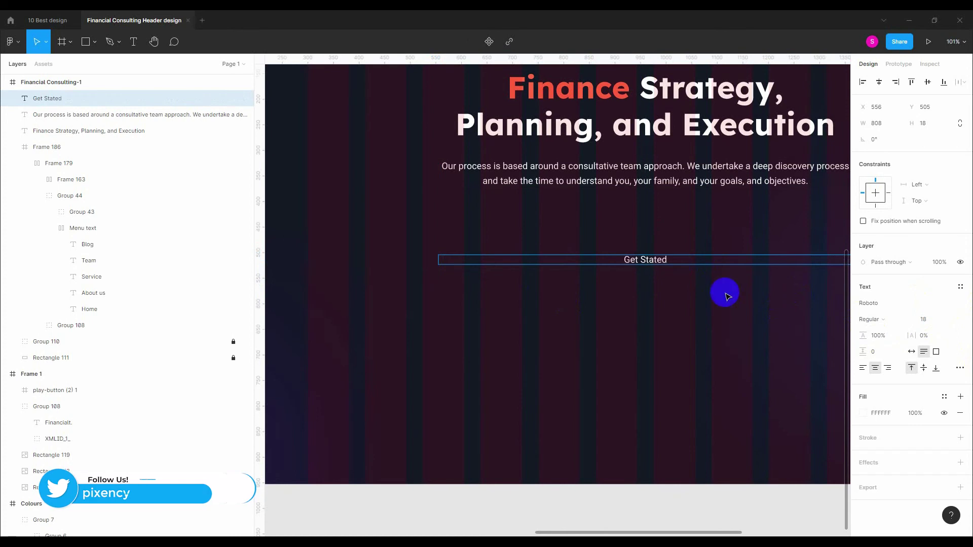
click(651, 259)
text(r)
key(Escape)
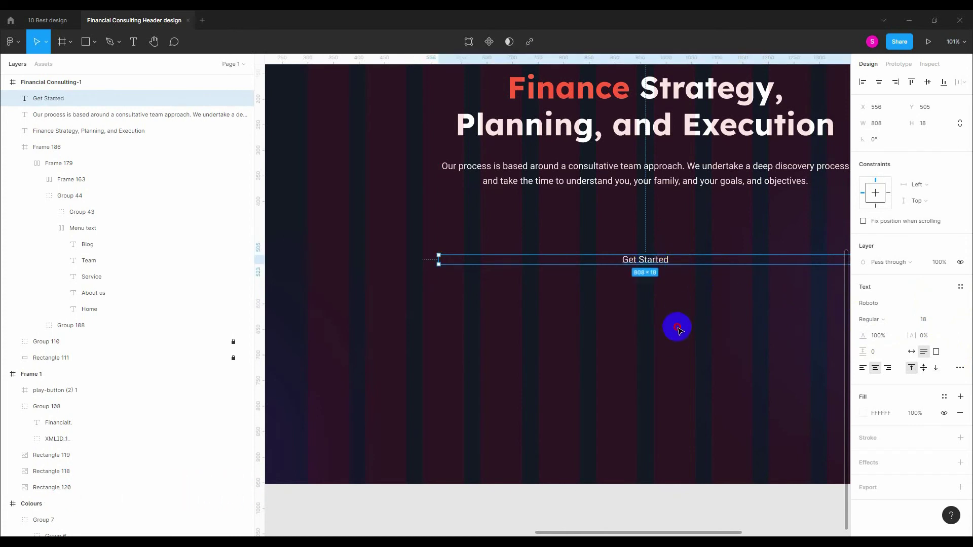
click(912, 353)
click(864, 367)
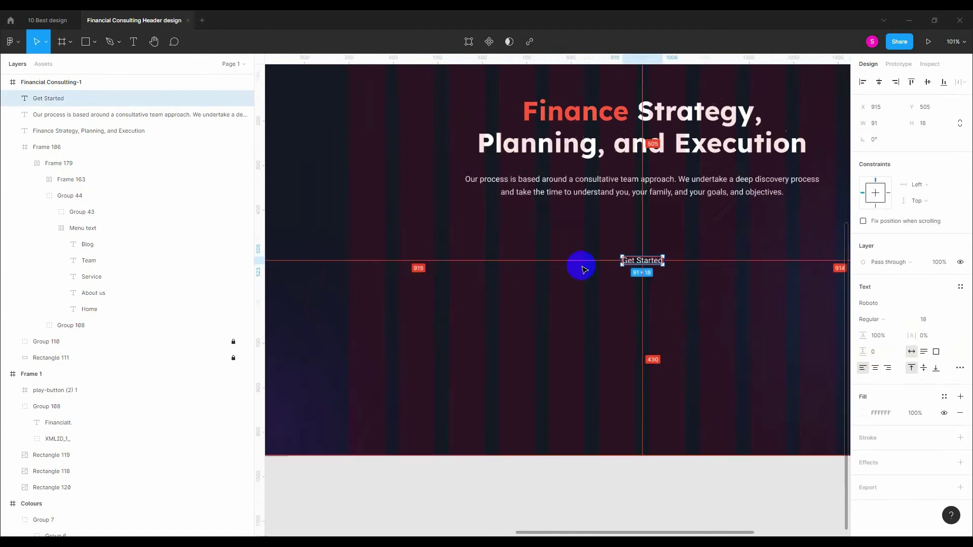
Step: Draw a horizontal arrow about 31 long to the right of the Get Started text and set its stroke weight to 1
scroll(582, 265, down, 5)
scroll(402, 204, up, 3)
scroll(428, 246, down, 3)
scroll(676, 256, up, 5)
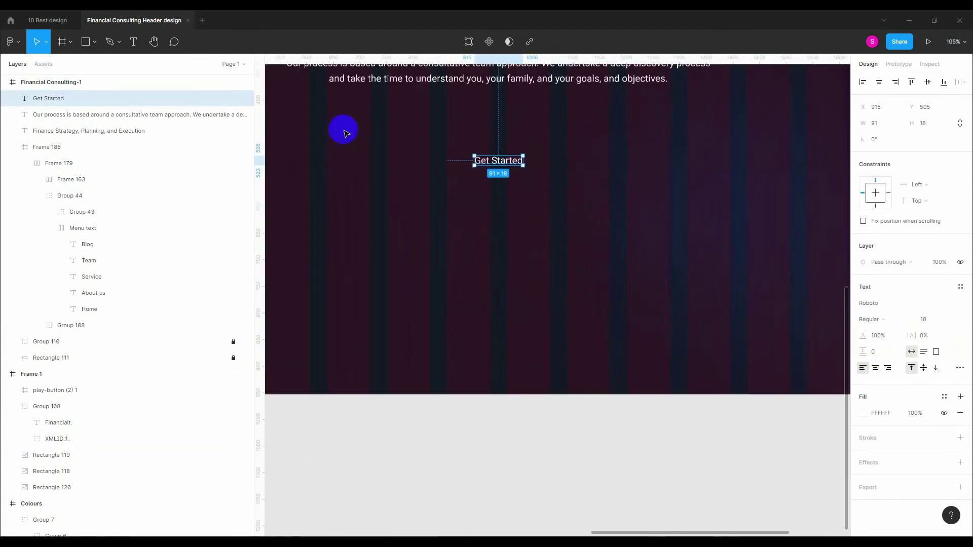
click(94, 42)
click(69, 88)
scroll(567, 167, up, 3)
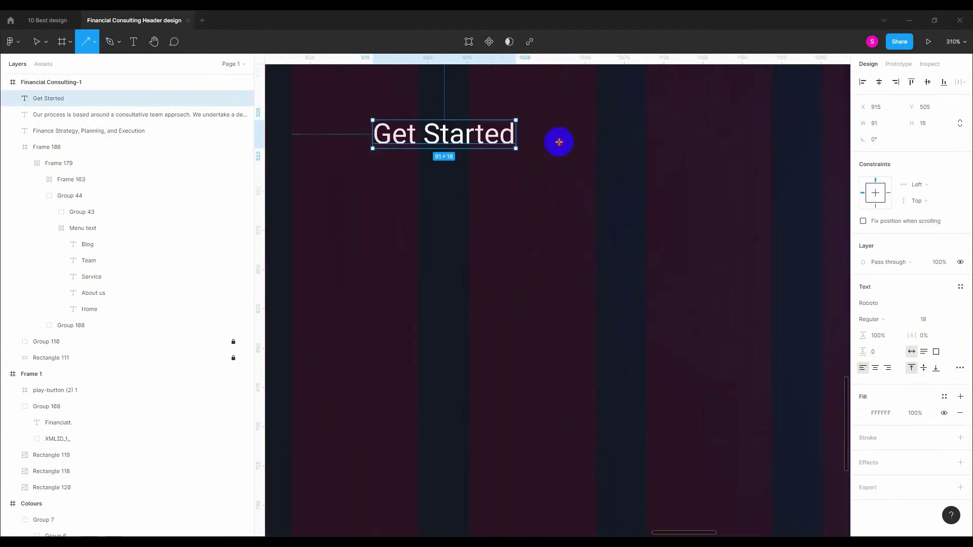
drag(537, 136, 585, 136)
scroll(586, 137, up, 4)
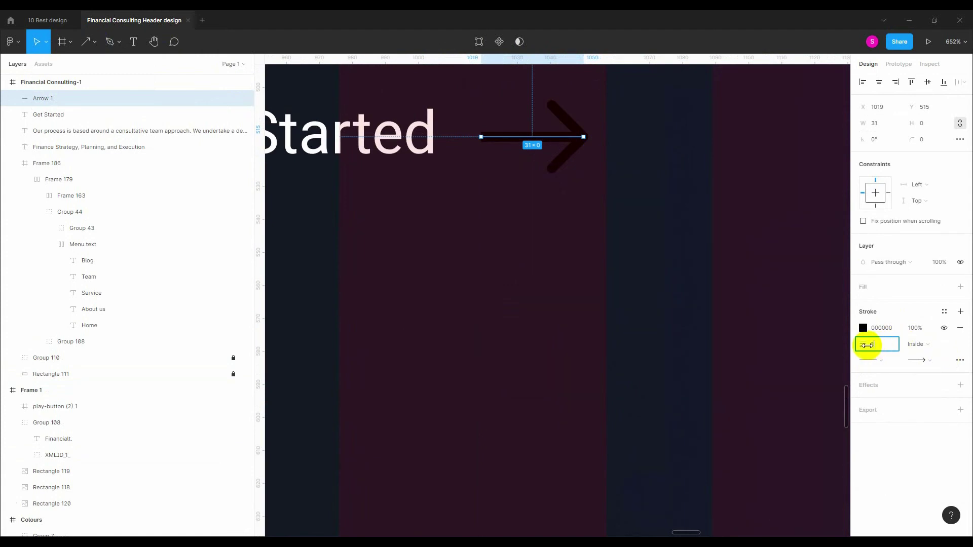
click(890, 458)
Step: Shorten the arrow to 11 and move it close to the end of the Get Started text, at X 1014
scroll(684, 289, up, 3)
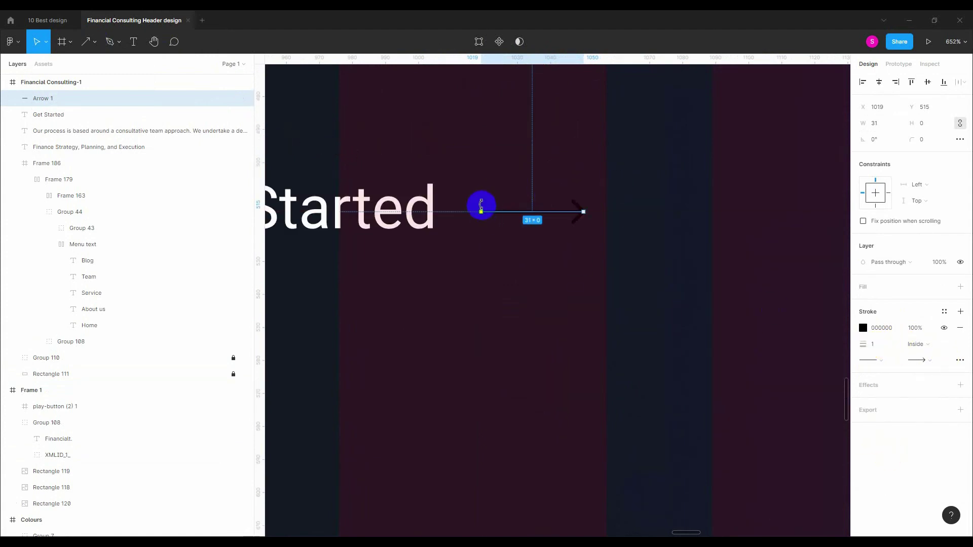
drag(479, 211, 532, 212)
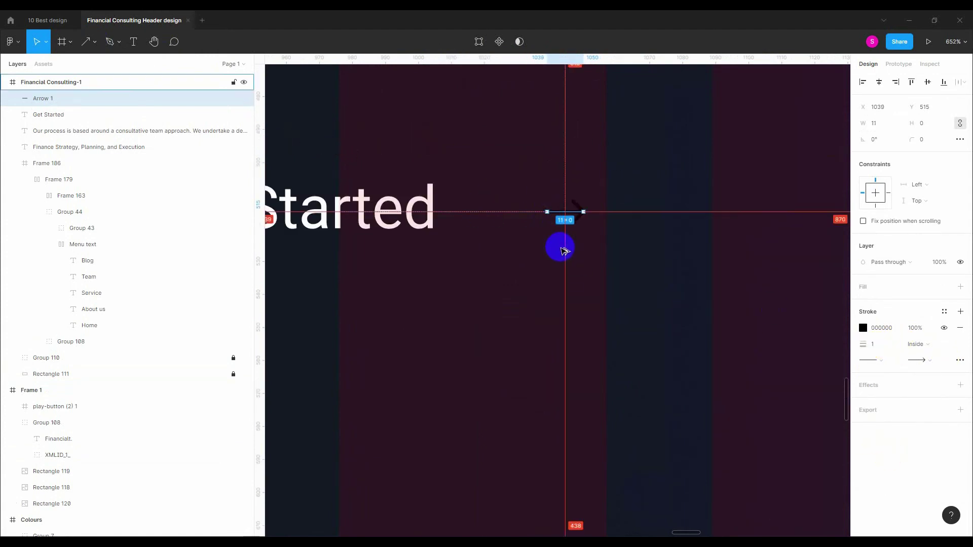
scroll(565, 249, up, 5)
drag(597, 189, 439, 195)
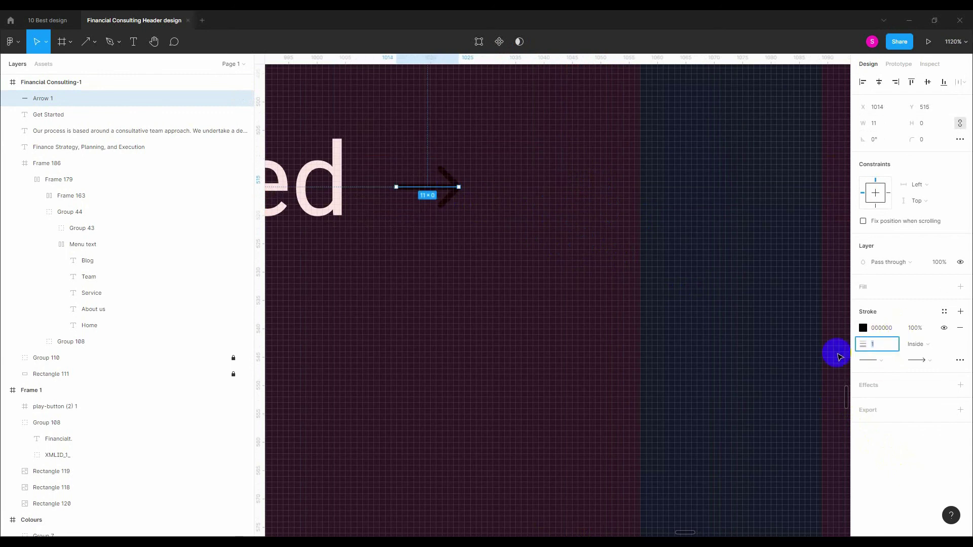
Step: Set the arrow's stroke weight to 1.4 and lengthen its tail towards the text
click(506, 208)
click(396, 187)
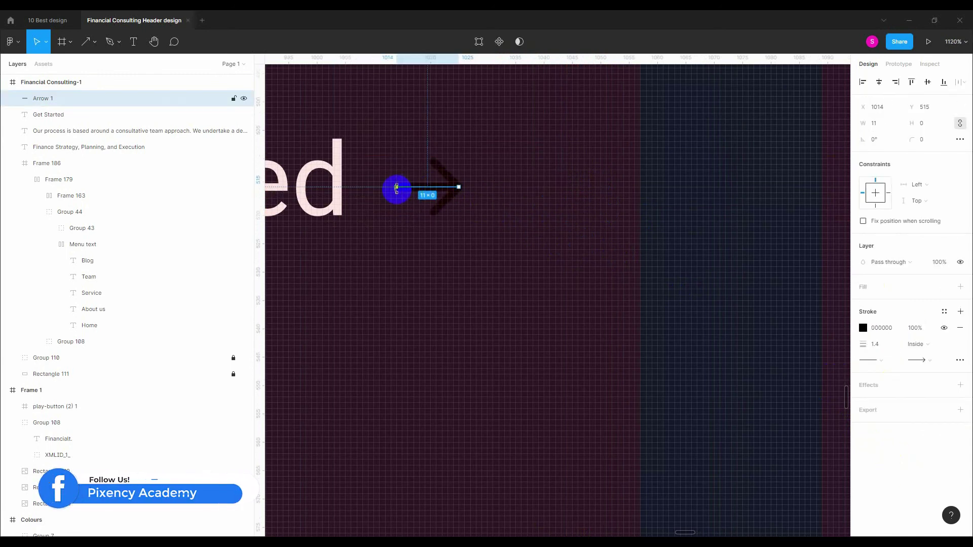
scroll(394, 183, up, 5)
drag(394, 181, 322, 181)
scroll(585, 241, down, 6)
click(532, 280)
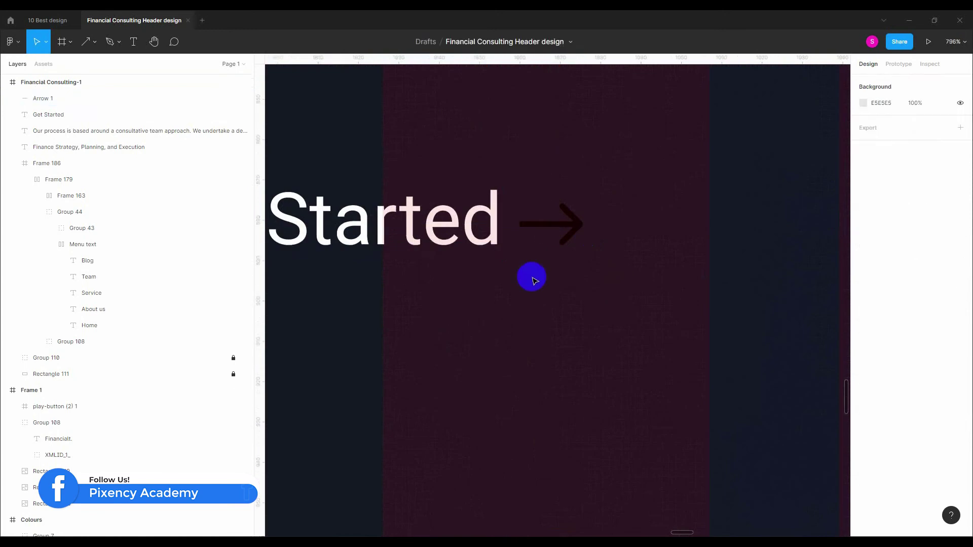
Step: Vertically centre the arrow with the Get Started text and colour it with the text's white FFFFFF
click(479, 231)
shift+click(553, 230)
click(564, 299)
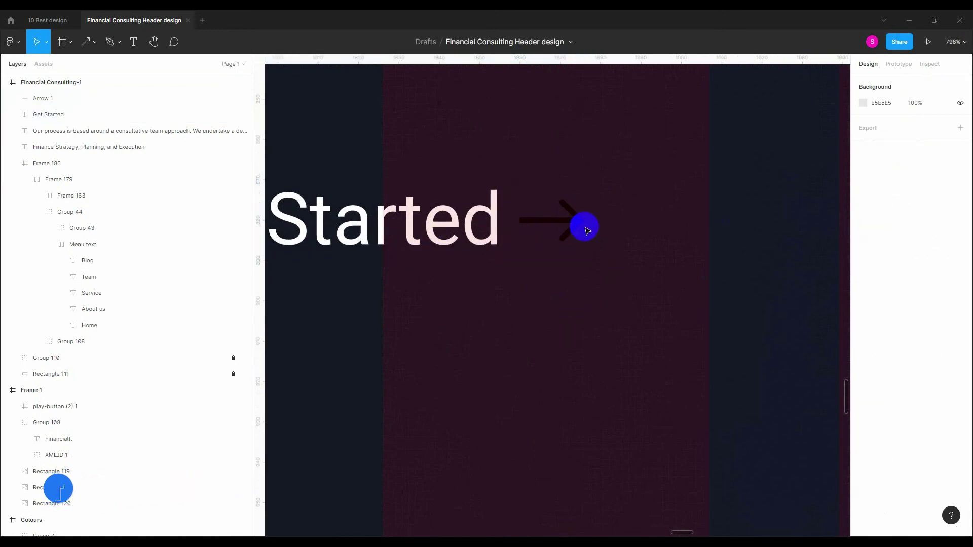
click(583, 224)
key(i)
click(472, 237)
click(522, 328)
Step: Set the spacing between the Get Started text and the arrow to 8 and group the two
click(482, 233)
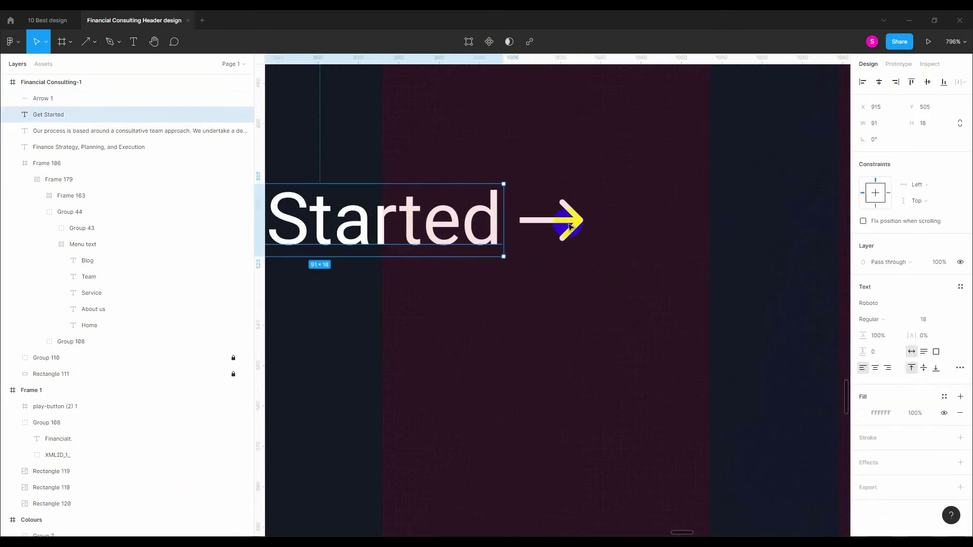
shift+click(569, 221)
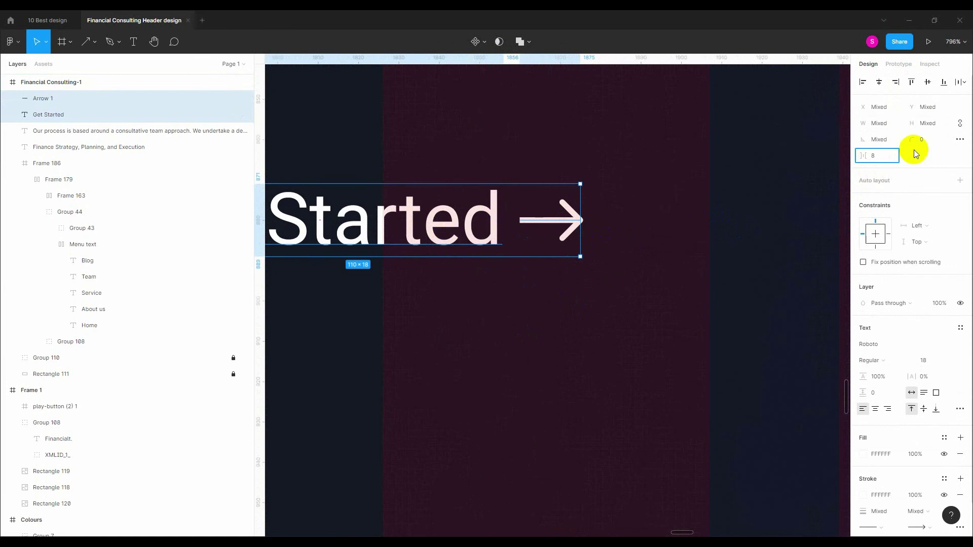
scroll(597, 258, down, 5)
key(ctrl+g)
click(501, 273)
click(499, 256)
scroll(527, 325, down, 2)
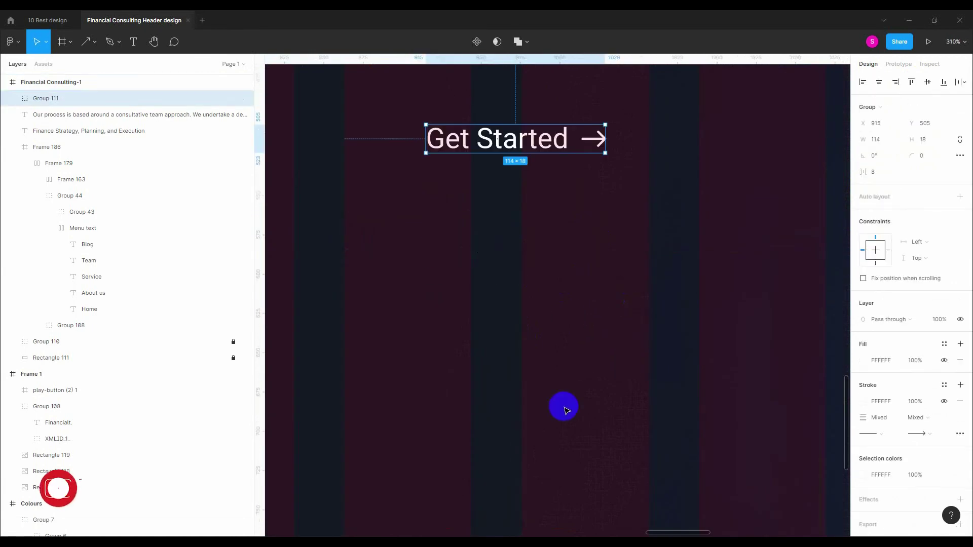
Step: Draw a rectangle 188 wide and 52 high below the Get Started group as the button background
scroll(571, 211, up, 2)
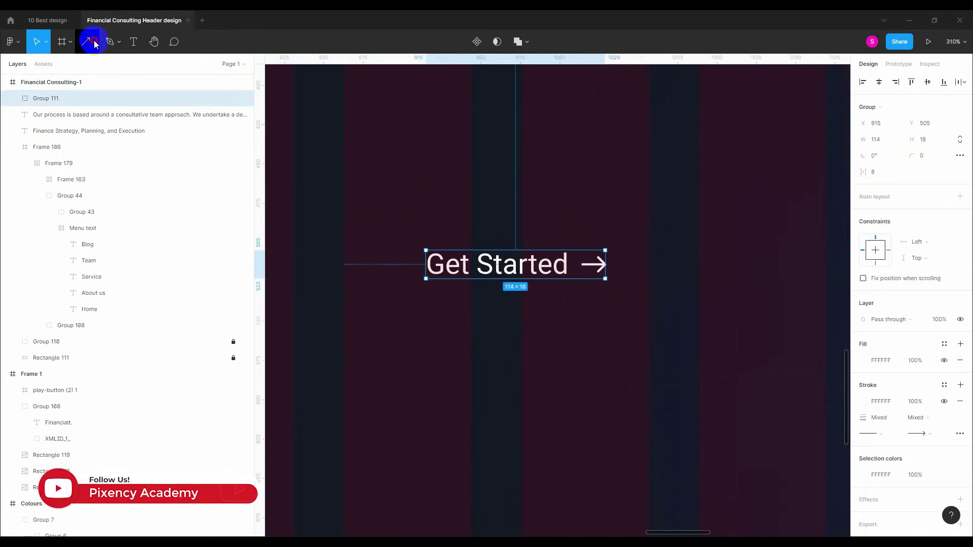
click(94, 43)
click(56, 62)
drag(353, 333, 649, 438)
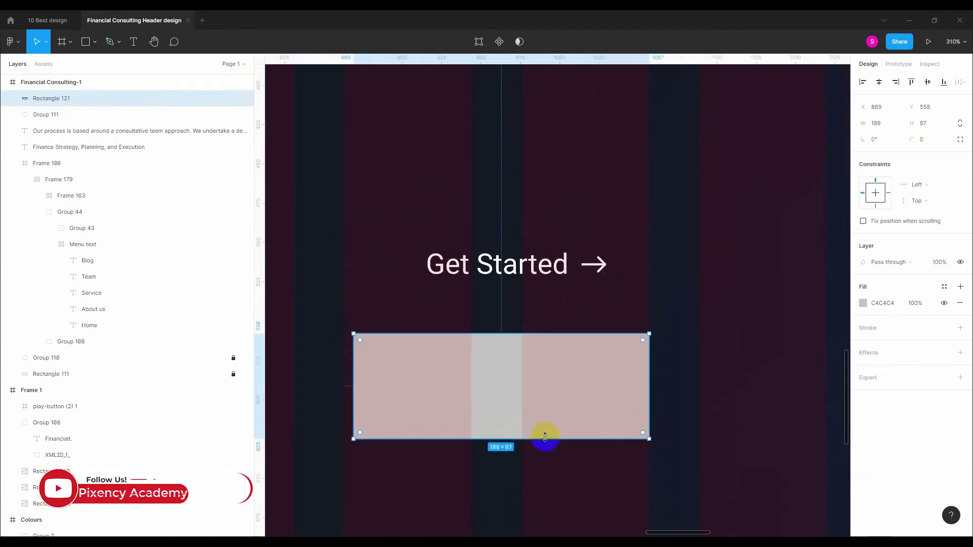
drag(545, 437, 546, 409)
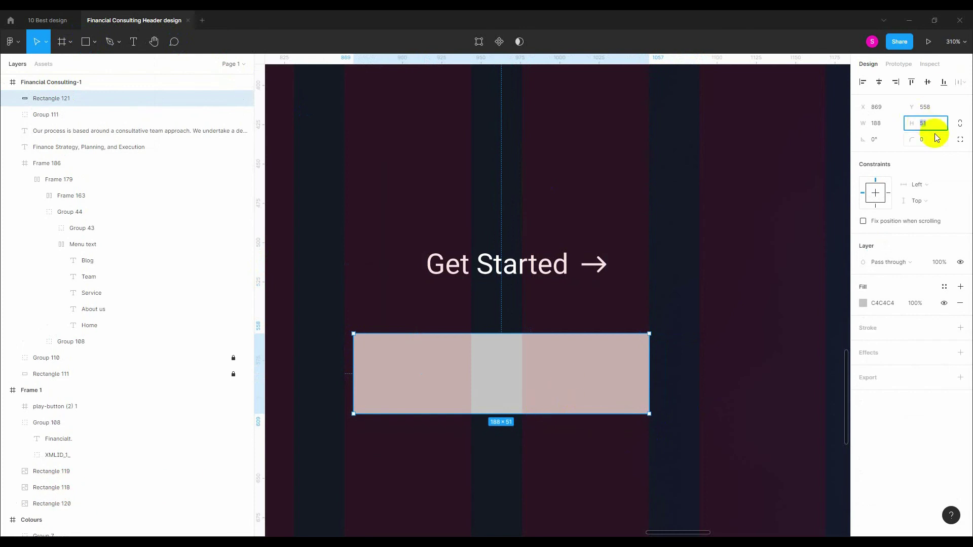
Step: Move the Get Started group onto the rectangle at X 903, Y 574 and bring it in front
click(542, 265)
drag(499, 255, 493, 361)
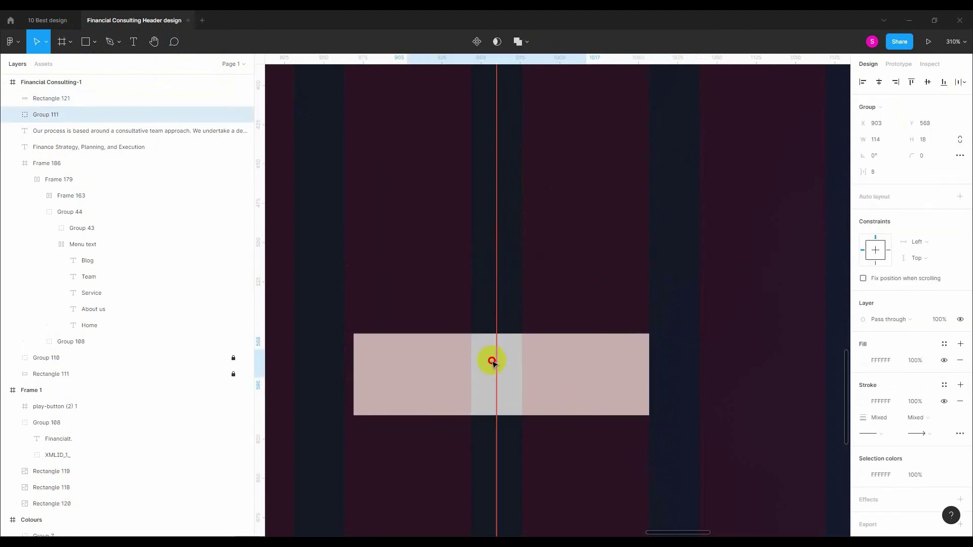
key(ctrl+])
scroll(501, 373, up, 4)
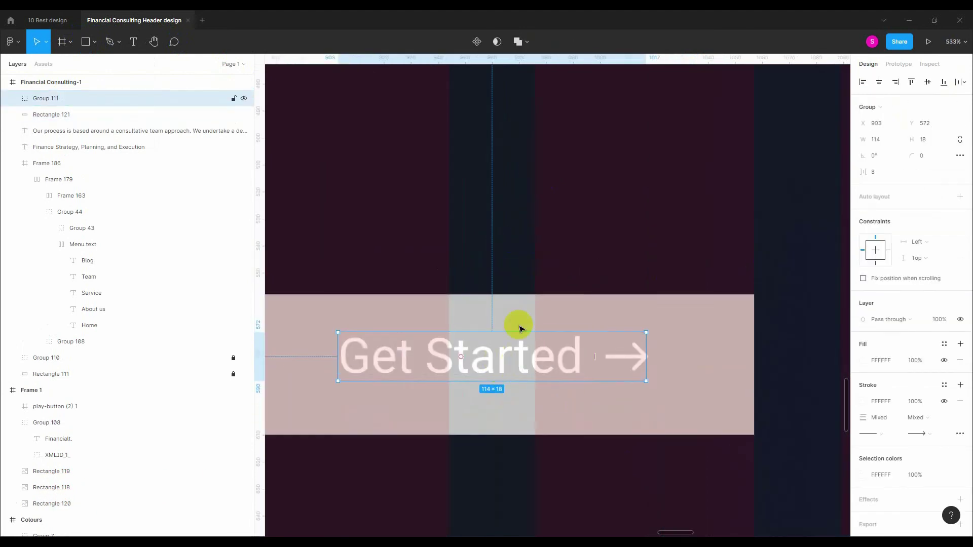
drag(513, 371, 516, 369)
key(alt)
scroll(518, 313, down, 1)
scroll(519, 341, up, 2)
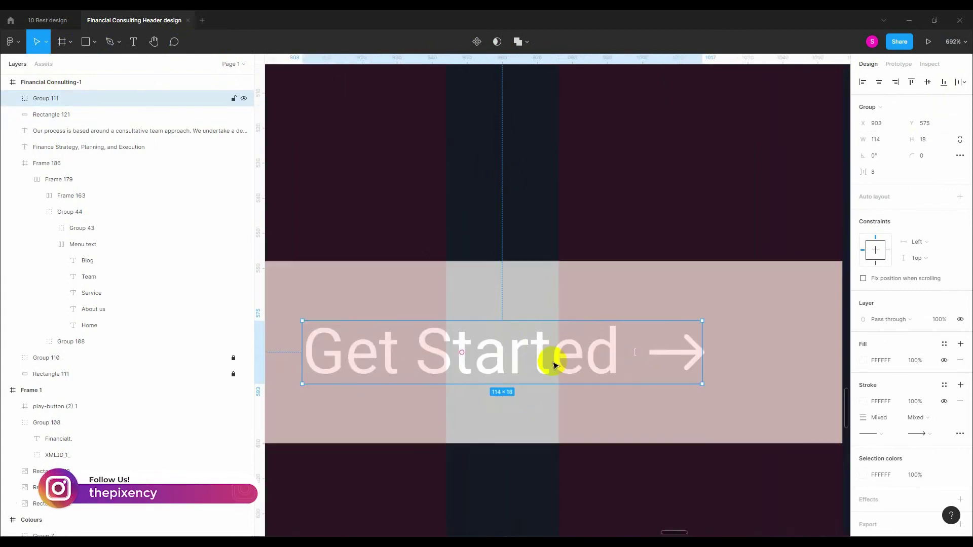
key(Up)
Step: Reduce the button rectangle to 177 wide and 50 high
click(506, 434)
scroll(486, 440, up, 7)
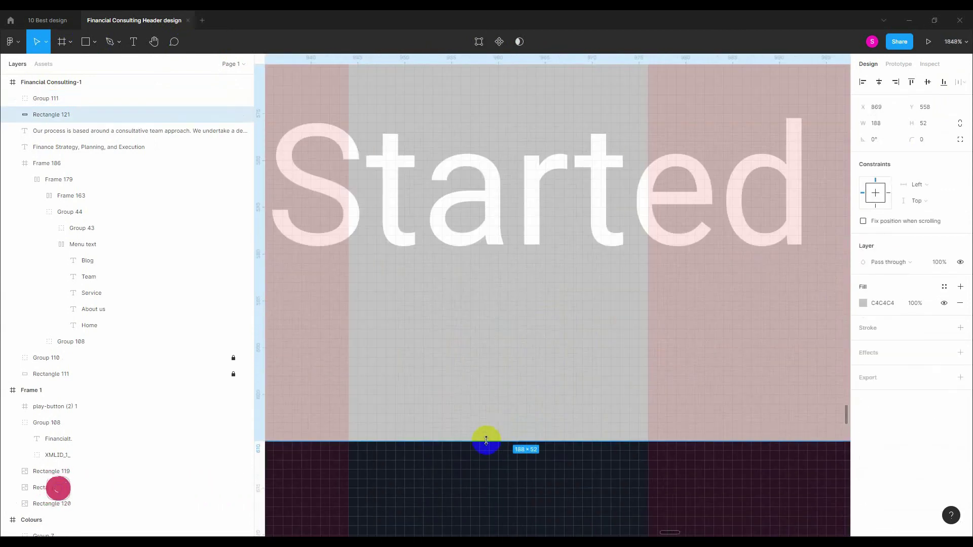
scroll(492, 416, down, 8)
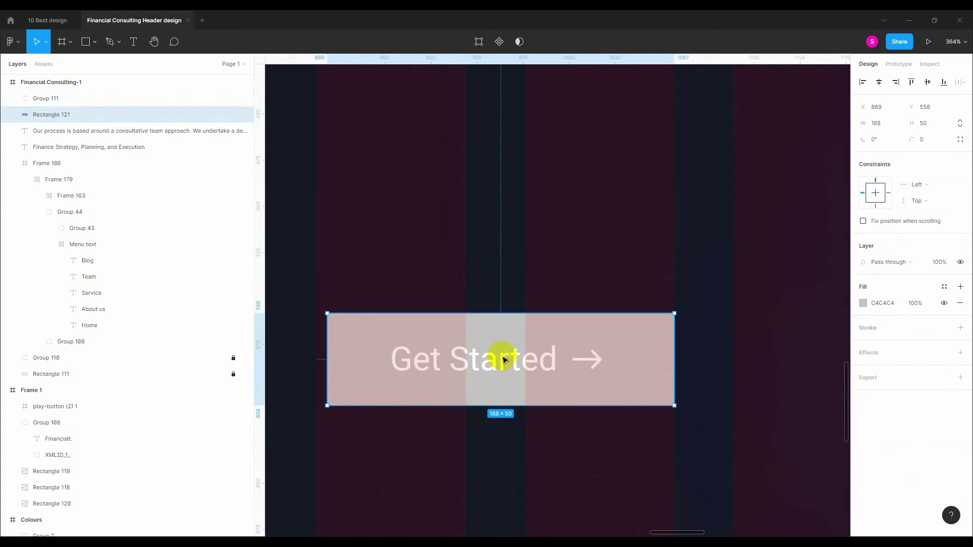
shift+click(502, 358)
click(488, 358)
click(666, 374)
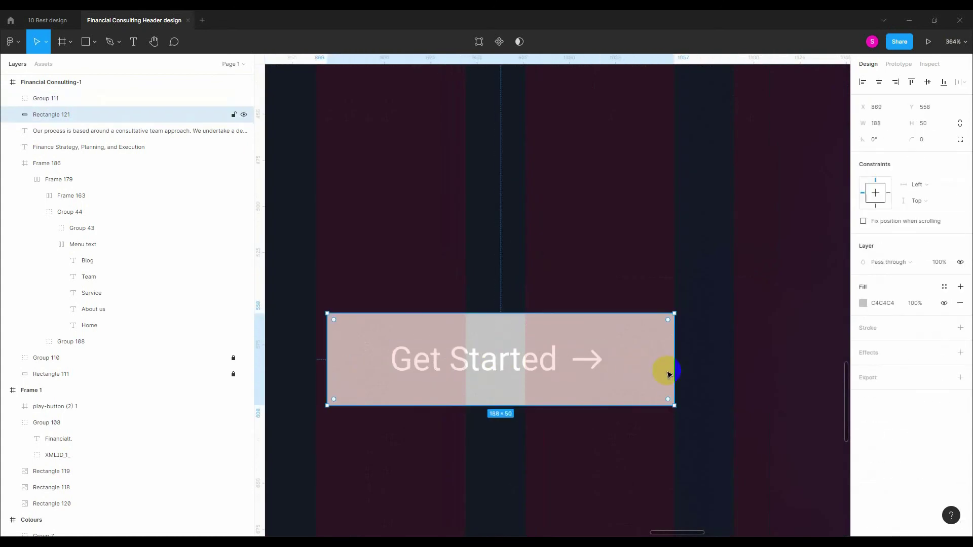
mouse_move(652, 368)
mouse_down()
mouse_move(636, 368)
mouse_move(659, 361)
mouse_move(649, 362)
mouse_up()
click(646, 368)
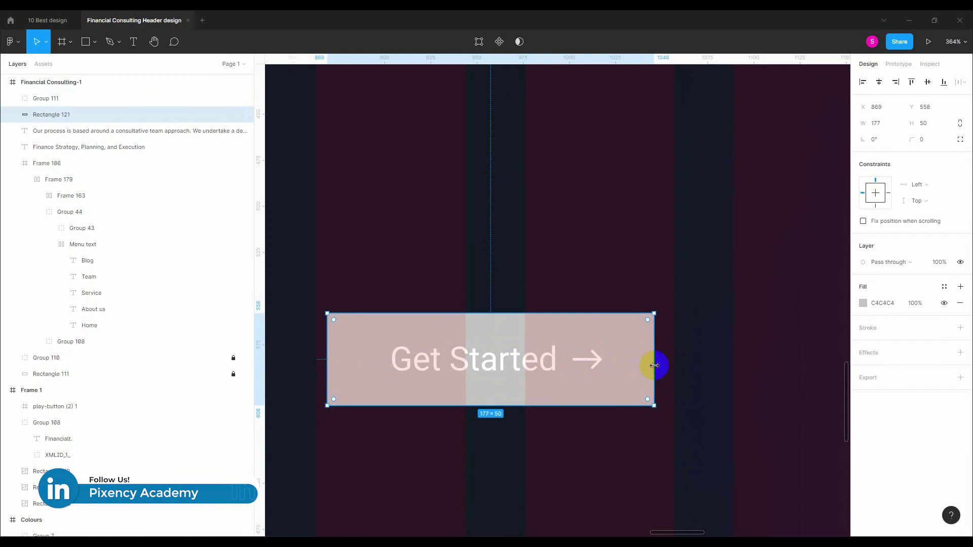
Step: Align the Get Started group and the rectangle on their horizontal and vertical centres
click(461, 359)
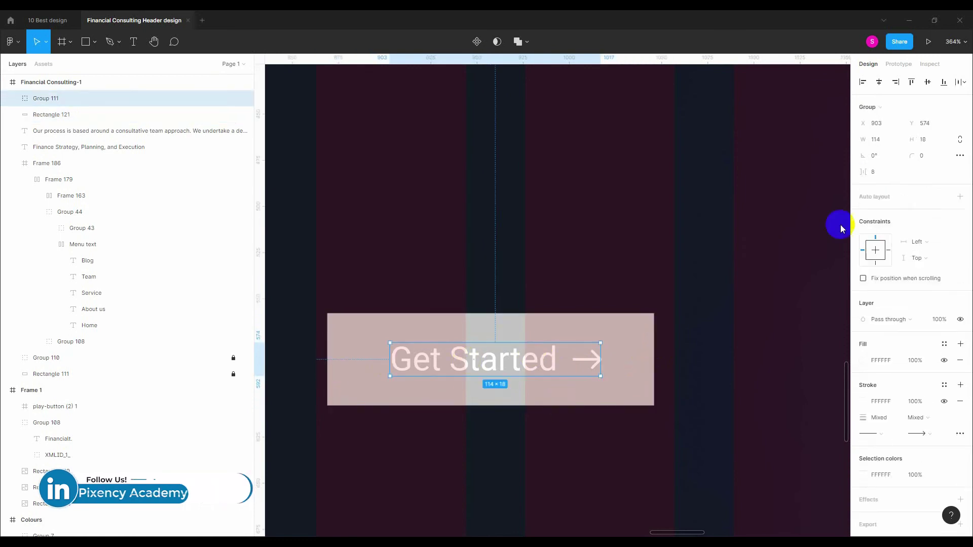
click(634, 391)
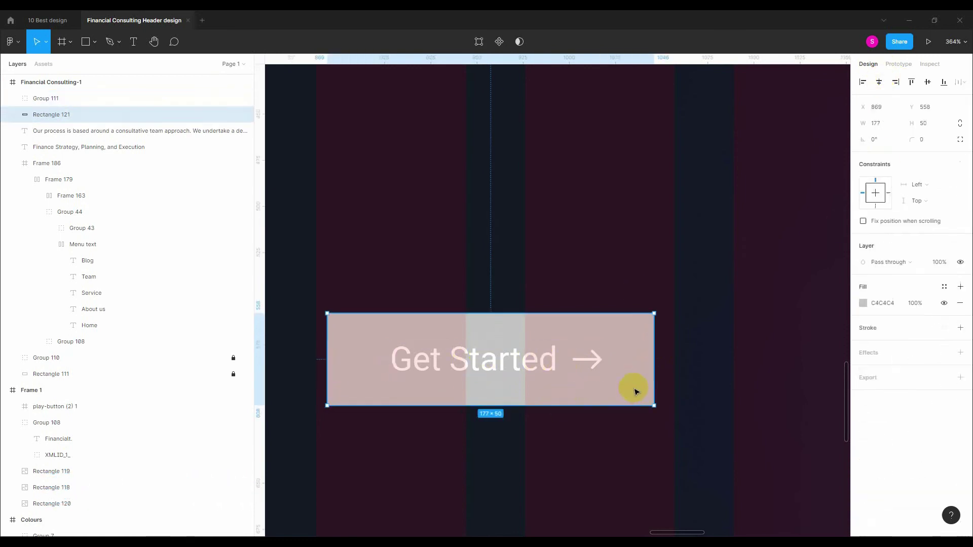
shift+click(502, 358)
click(879, 82)
click(927, 82)
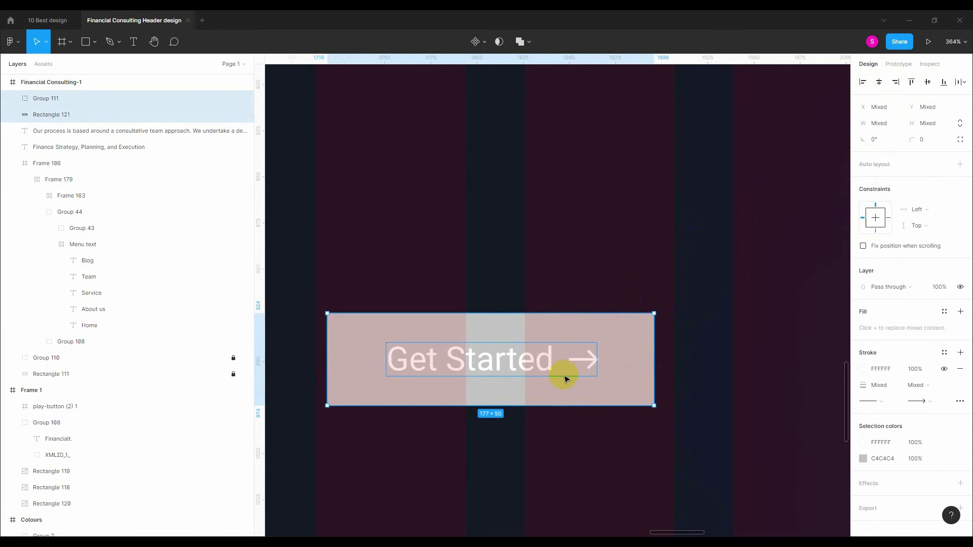
Step: Widen the Get Started button's background rectangle to 178, keeping its height at 50
click(561, 373)
click(641, 372)
scroll(649, 378, up, 5)
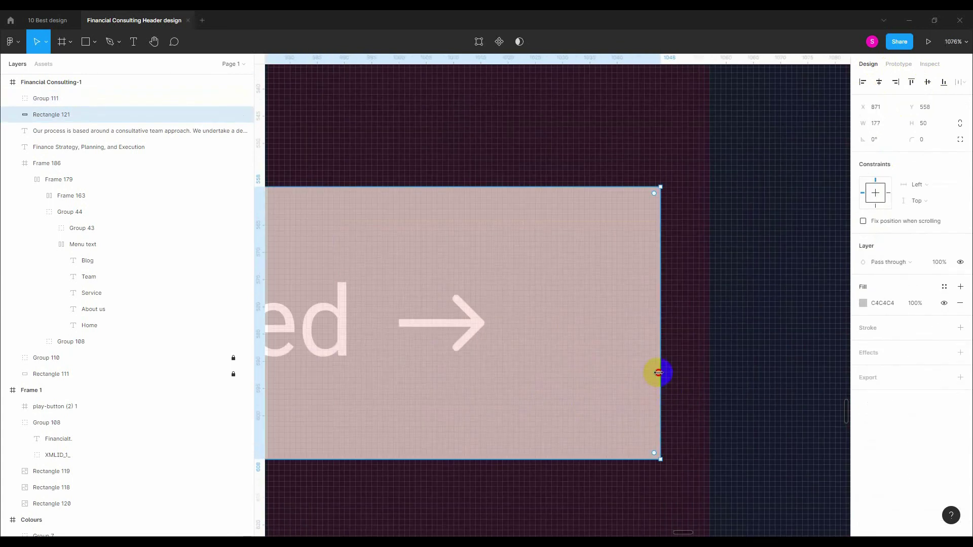
scroll(668, 373, down, 10)
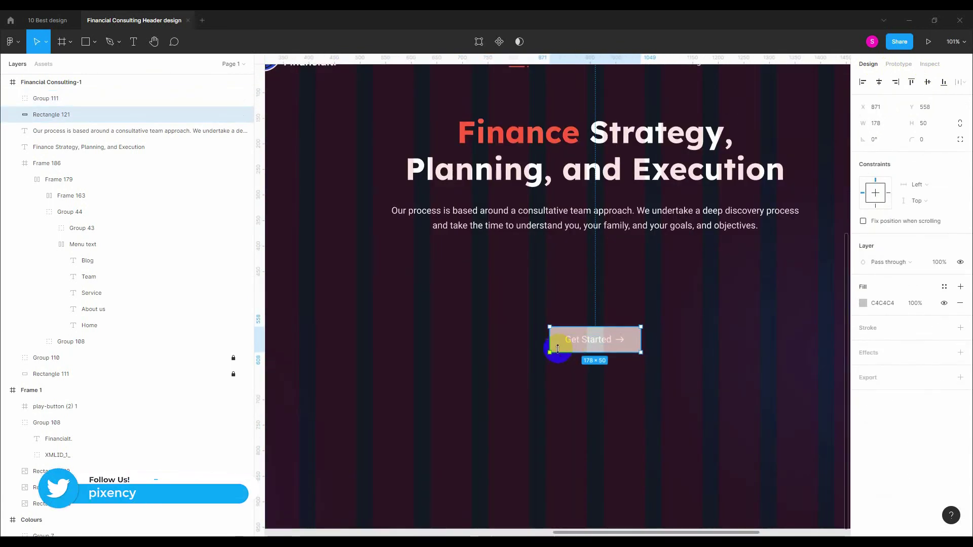
Step: Fill the Get Started button's rectangle with the blue 2B59FF from the Colours frame
scroll(584, 350, down, 5)
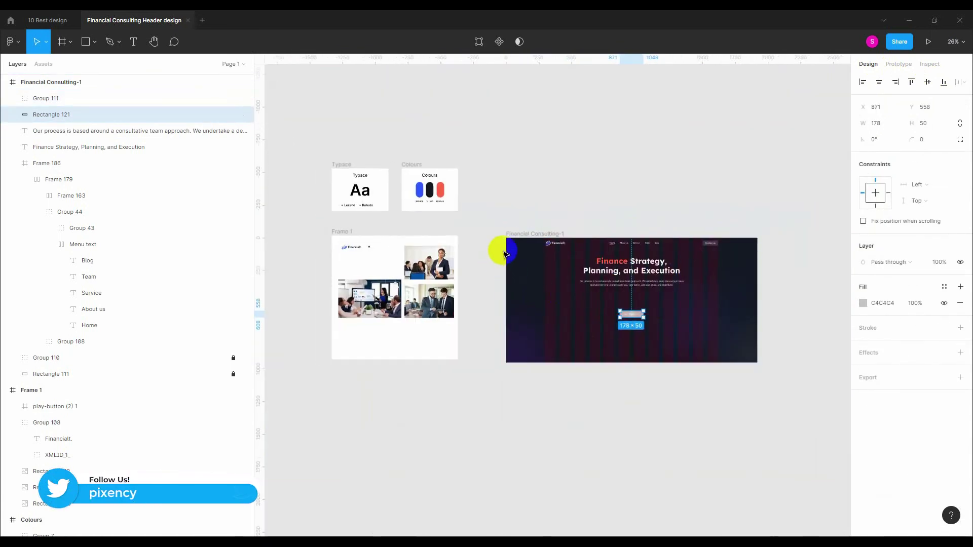
scroll(645, 360, up, 8)
click(573, 315)
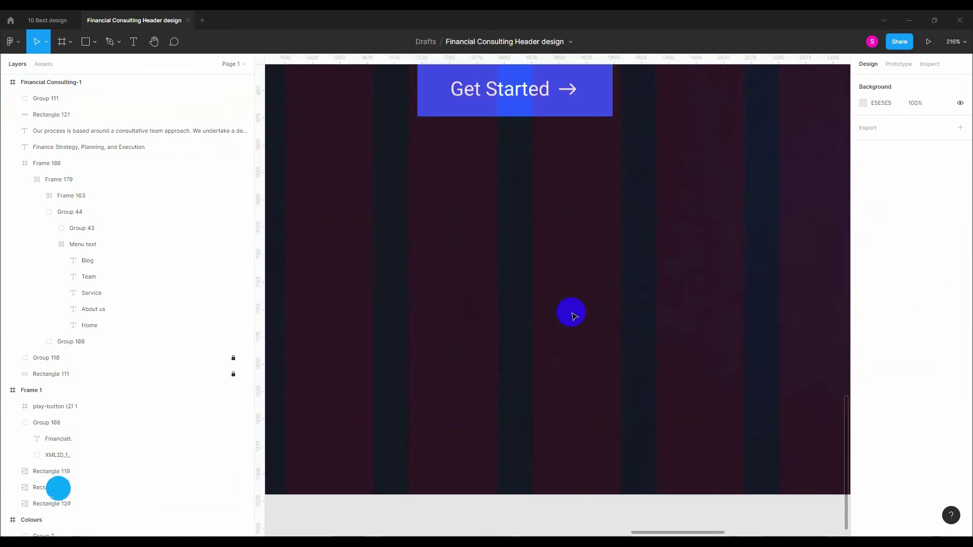
Step: Group the Get Started label and arrow with the blue rectangle into a single button
scroll(573, 316, up, 3)
click(516, 256)
shift+click(607, 257)
scroll(568, 380, down, 6)
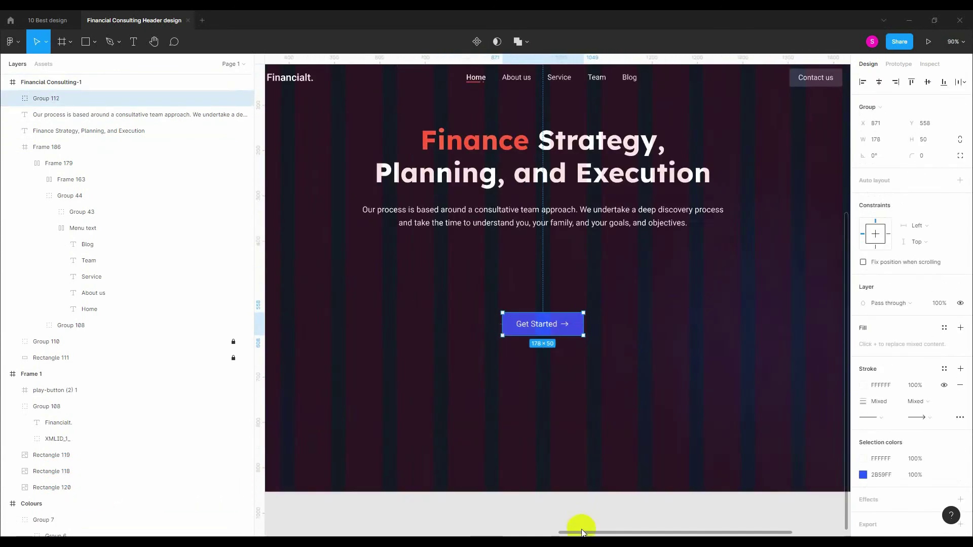
click(485, 403)
Step: Draw an image placeholder rectangle on the left columns below the buttons, sized 396 × 285 at X 300, Y 539
click(89, 44)
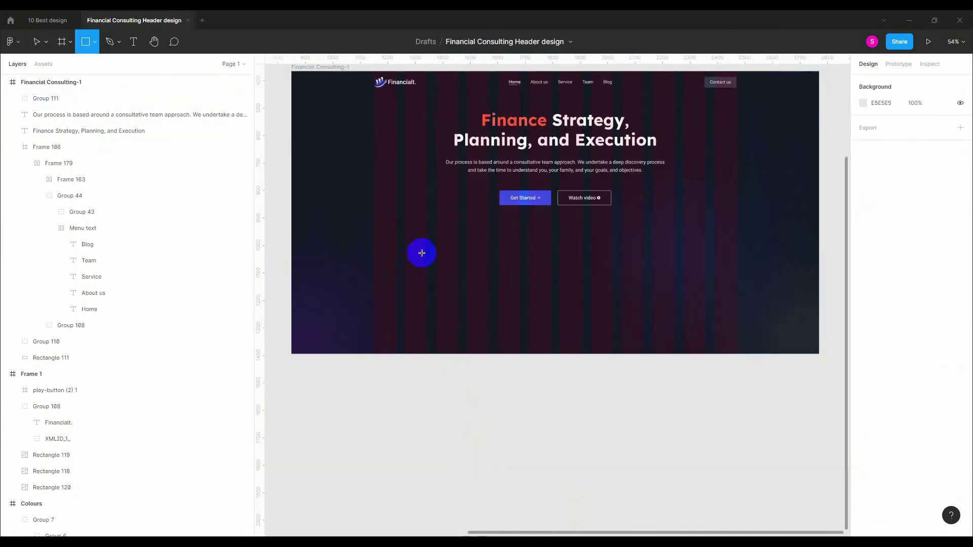
scroll(421, 252, up, 3)
drag(342, 228, 533, 362)
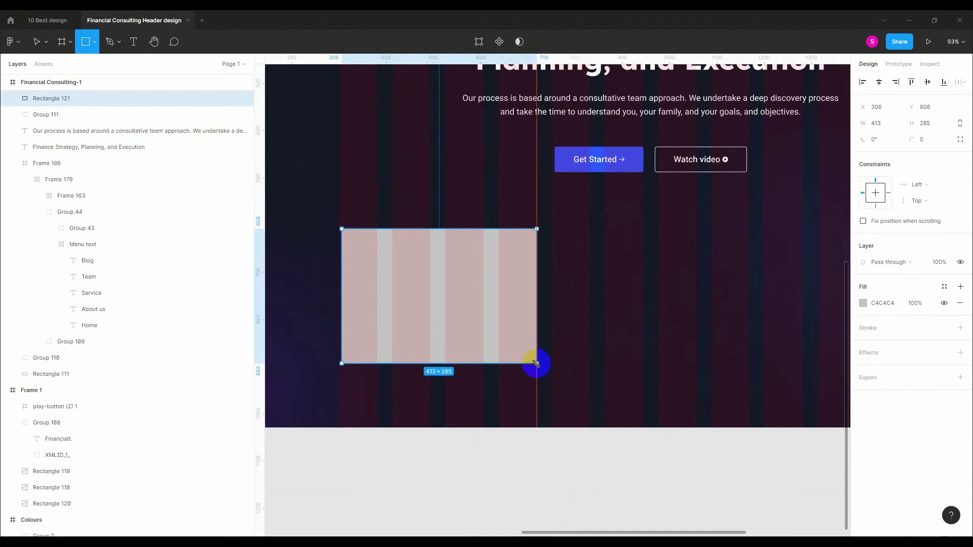
drag(381, 278, 376, 273)
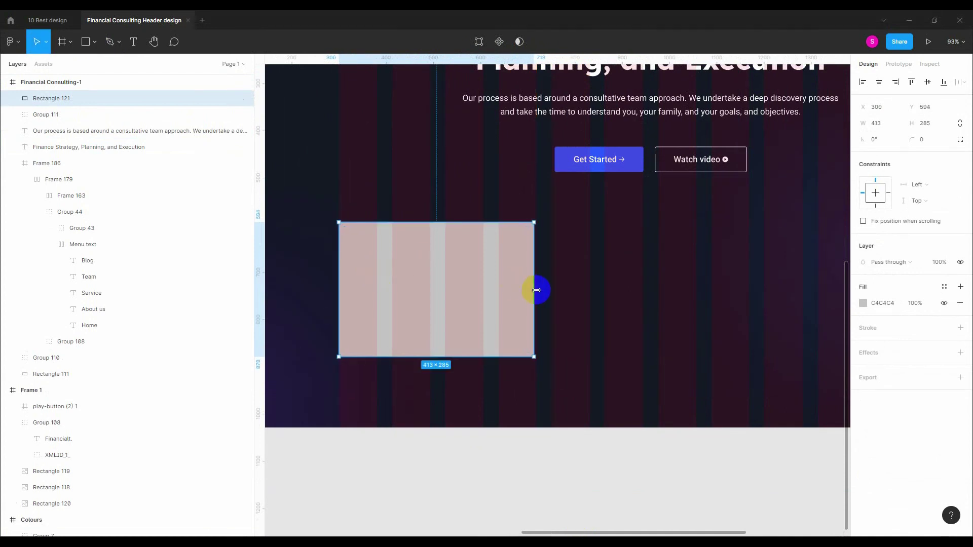
drag(534, 289, 525, 289)
drag(408, 271, 407, 246)
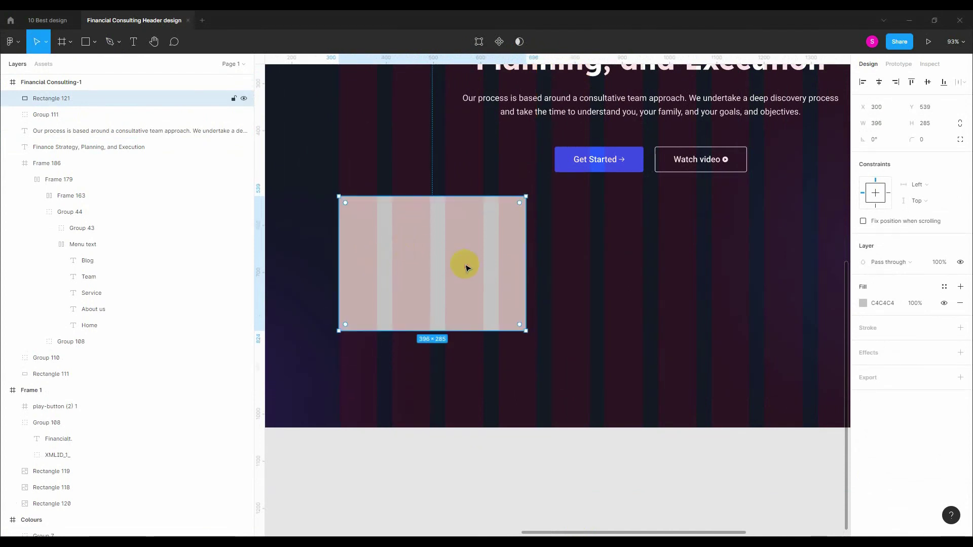
Step: Duplicate the placeholder onto the middle columns at X 751, Y 638 and widen the copy to 418
drag(465, 266, 660, 291)
drag(592, 247, 605, 292)
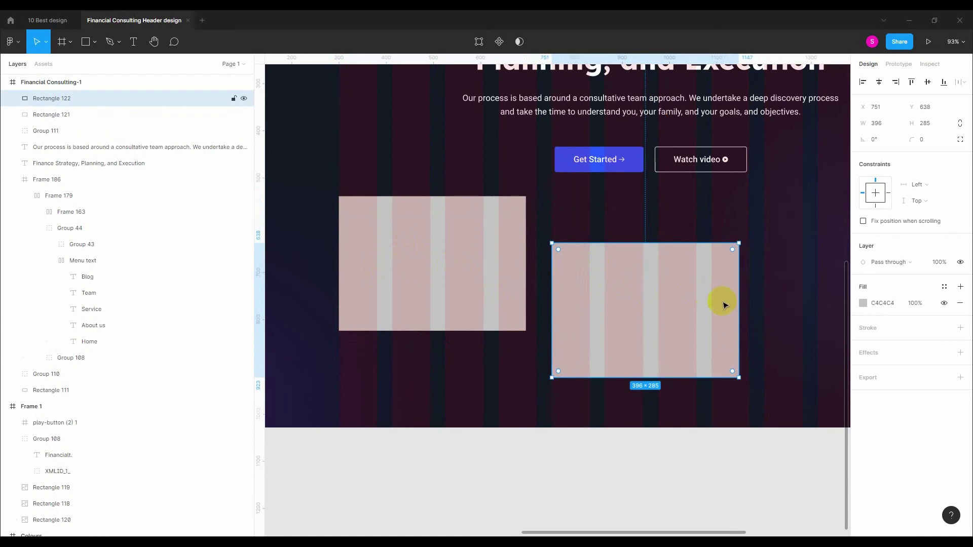
drag(739, 306, 803, 312)
scroll(647, 278, down, 6)
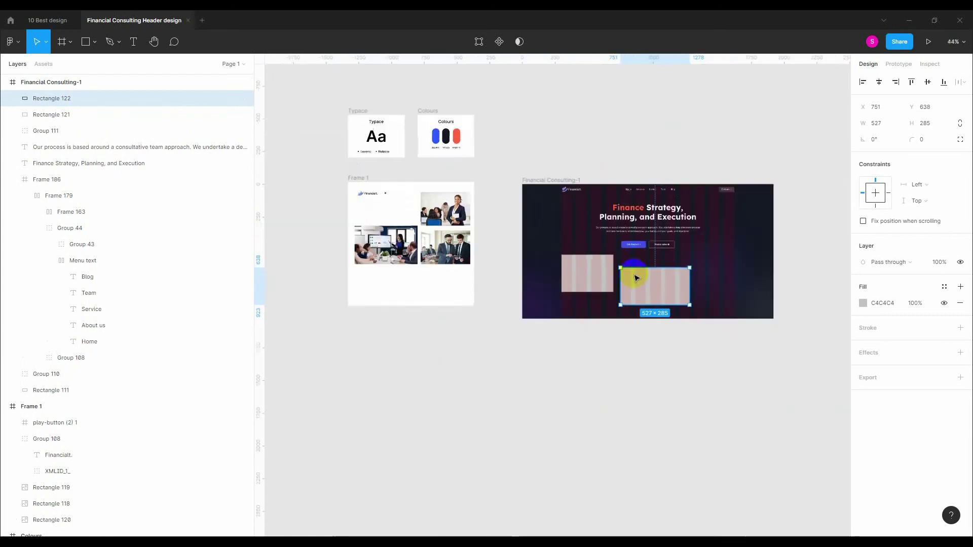
scroll(664, 284, up, 5)
drag(715, 277, 675, 275)
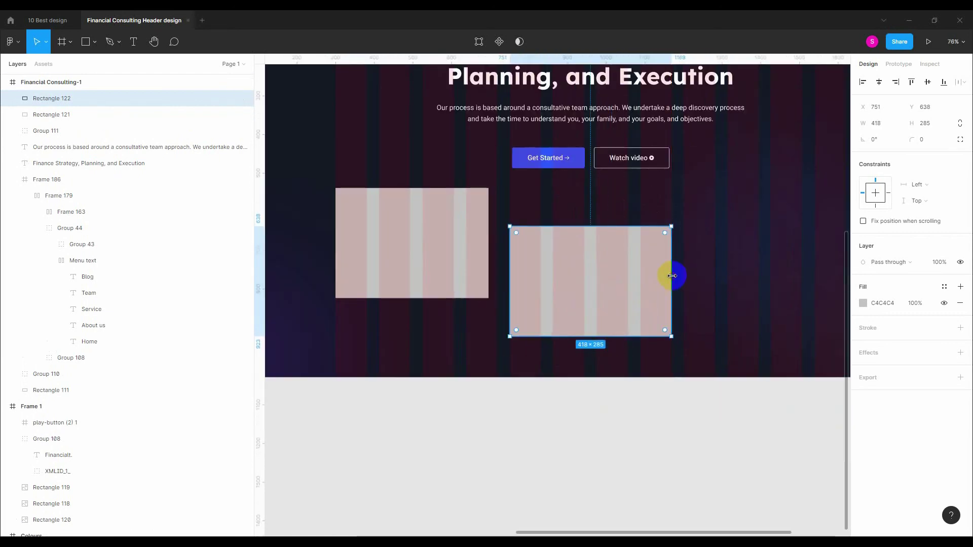
Step: Duplicate the middle placeholder onto the right columns at about X 1202, Y 496
drag(579, 291, 773, 291)
scroll(773, 290, down, 4)
scroll(811, 296, up, 5)
drag(673, 285, 651, 227)
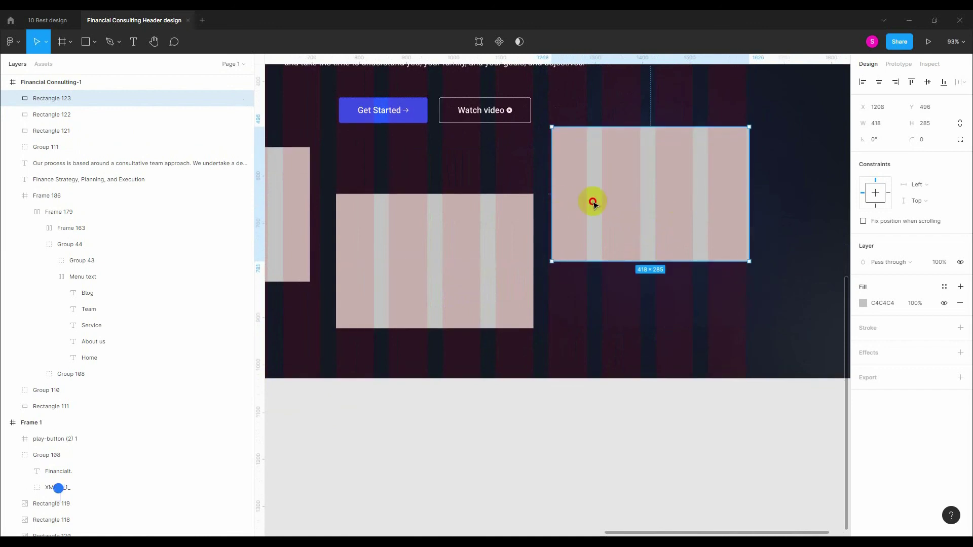
drag(593, 202, 590, 203)
scroll(618, 215, down, 4)
scroll(522, 229, up, 4)
Step: Move the right placeholder to X 1202, Y 539 so its top edge is level with the left placeholder
click(522, 232)
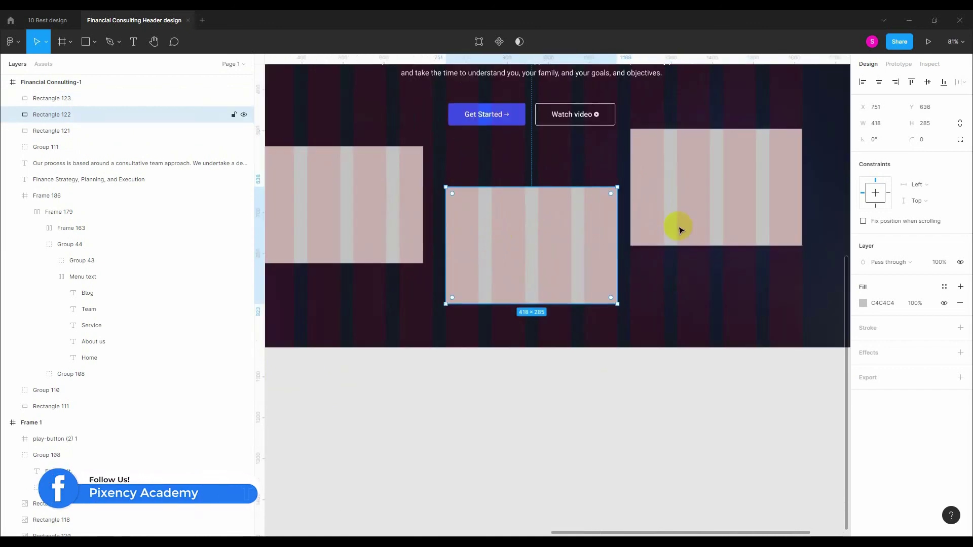
drag(681, 230, 715, 204)
scroll(587, 127, down, 4)
scroll(588, 127, up, 3)
click(555, 208)
scroll(659, 167, down, 4)
scroll(659, 167, up, 2)
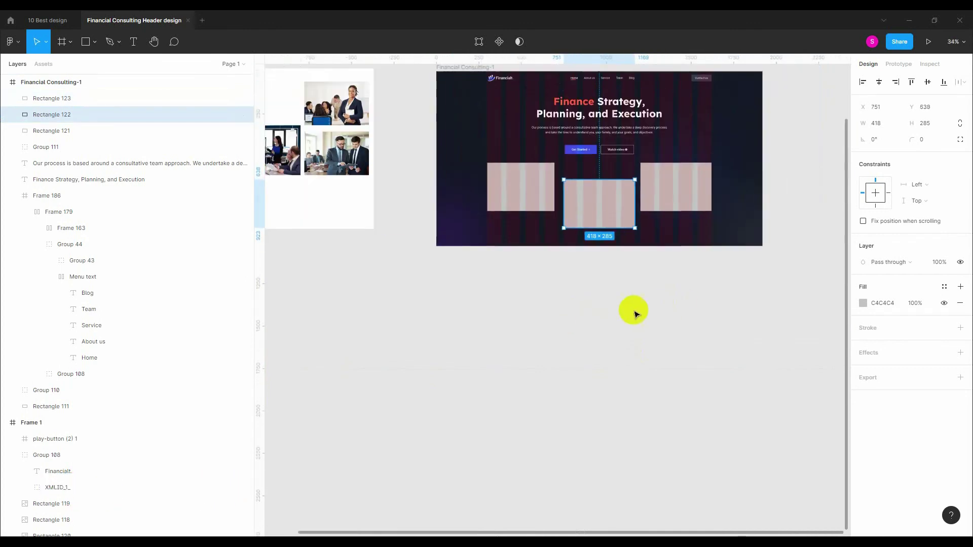
Step: Resize the left placeholder to 380 wide and 275 high
click(350, 100)
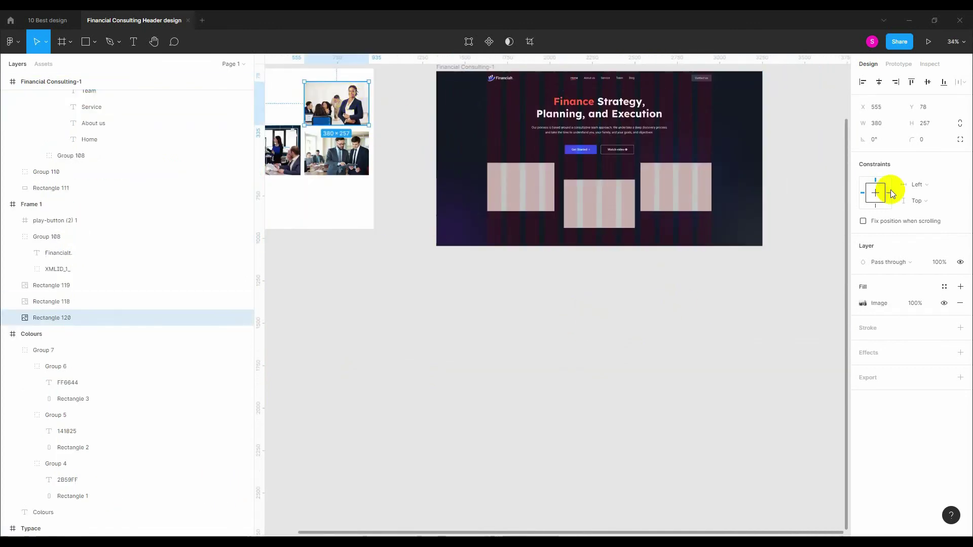
click(531, 202)
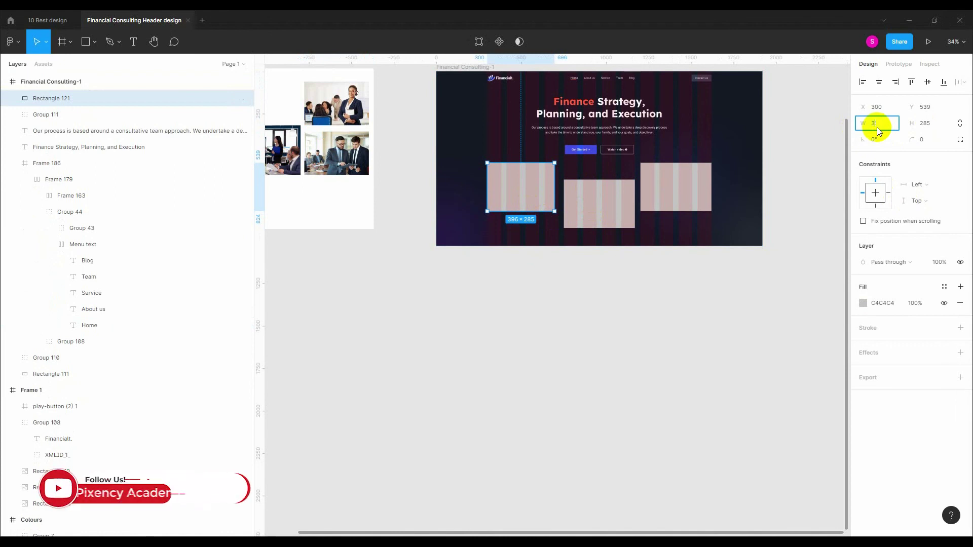
text(380)
key(Tab)
text(275)
key(Return)
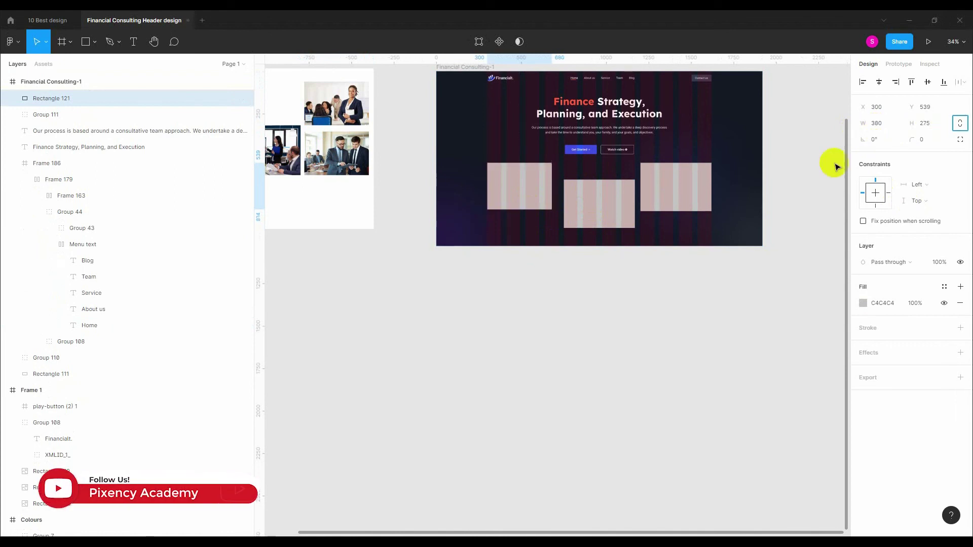
Step: Copy the photo of the two men in suits from Frame 1 into the left placeholder as its fill
click(324, 152)
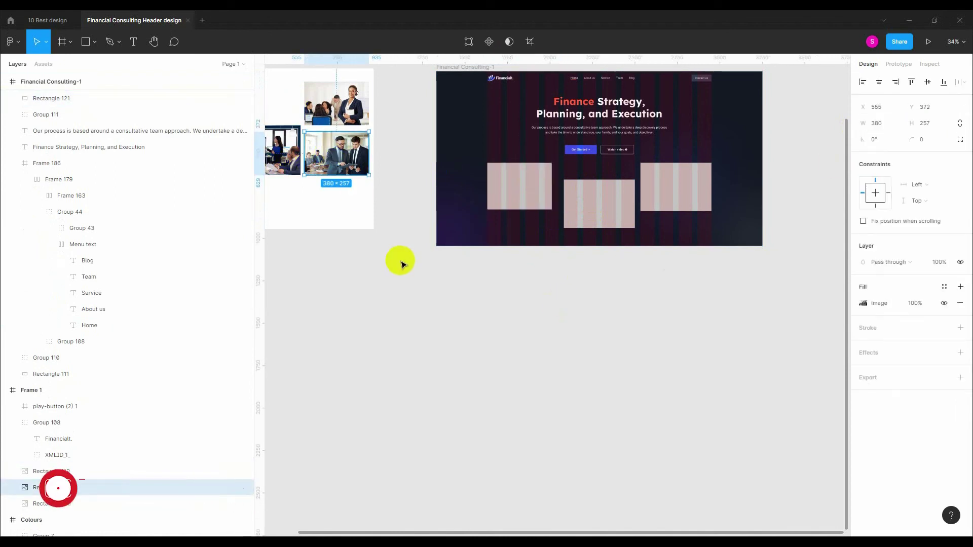
click(542, 172)
key(ctrl+alt+v)
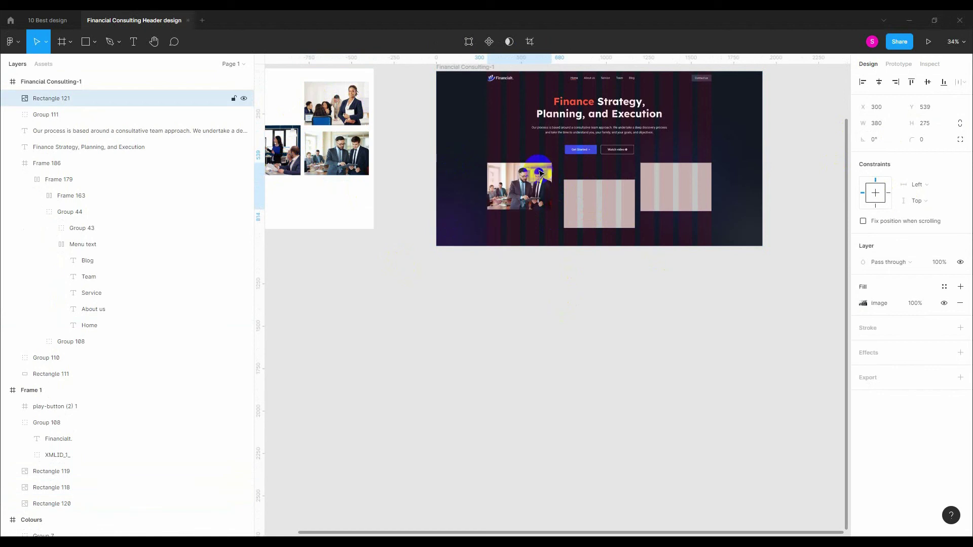
Step: Resize the right placeholder to 380 wide and 275 high
click(705, 195)
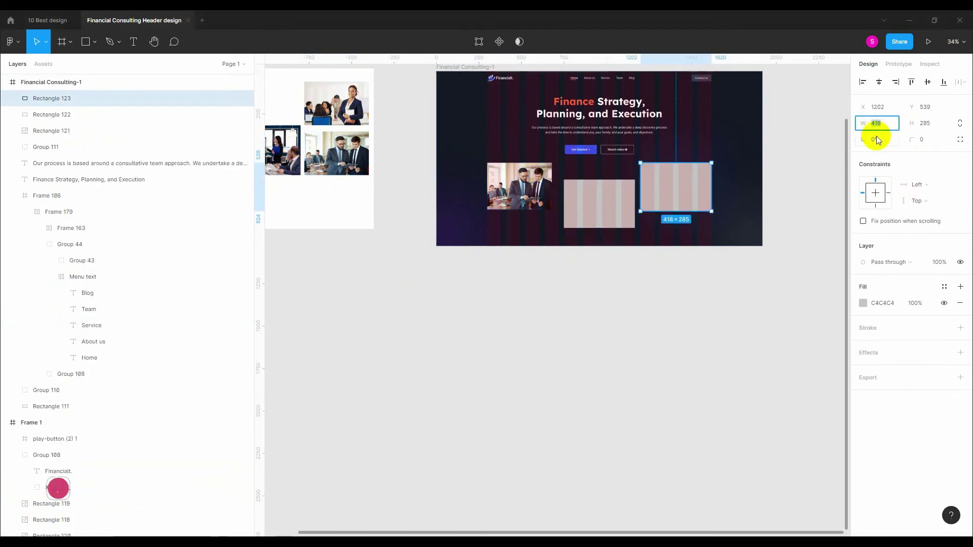
text(380)
key(Tab)
text(275)
key(Return)
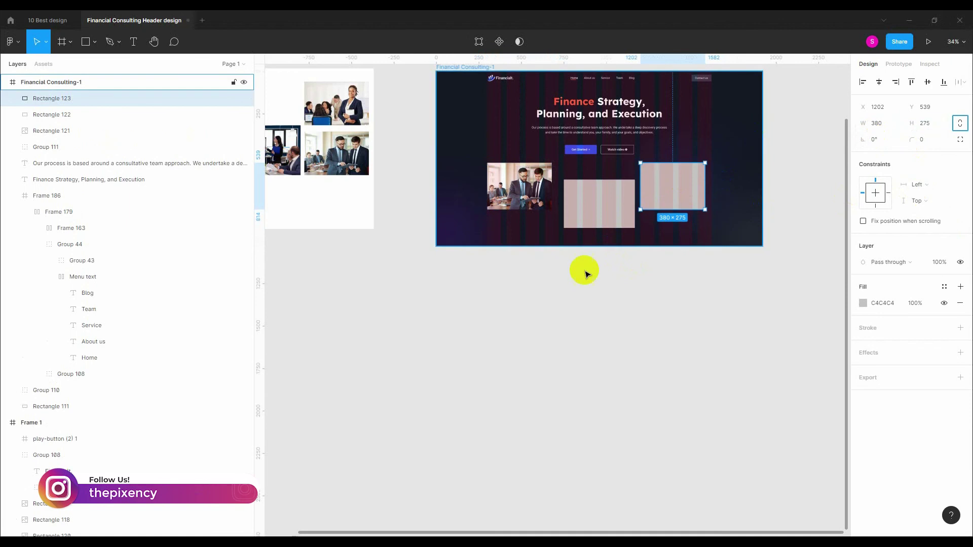
Step: Copy the photo of the standing woman from Frame 1 into the right placeholder as its fill
click(336, 111)
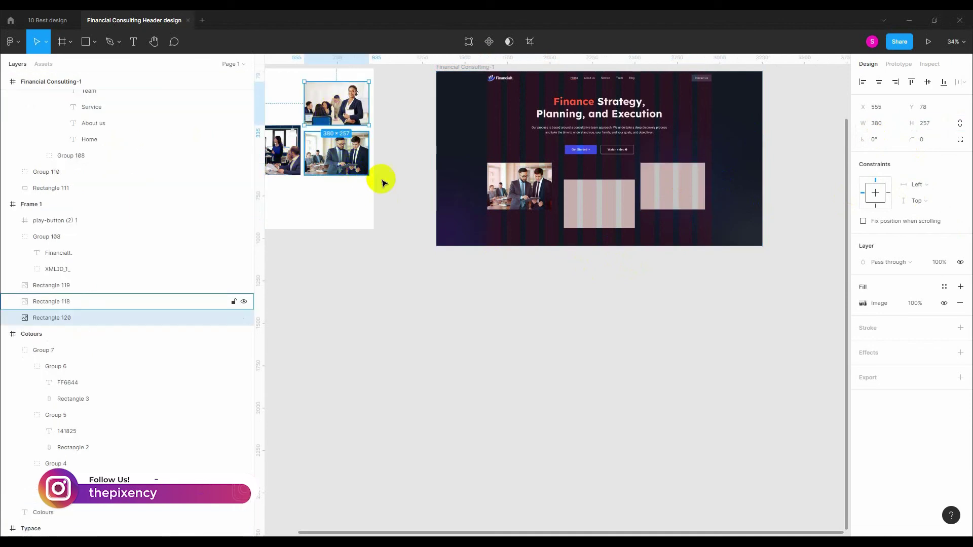
click(662, 202)
key(ctrl+alt+v)
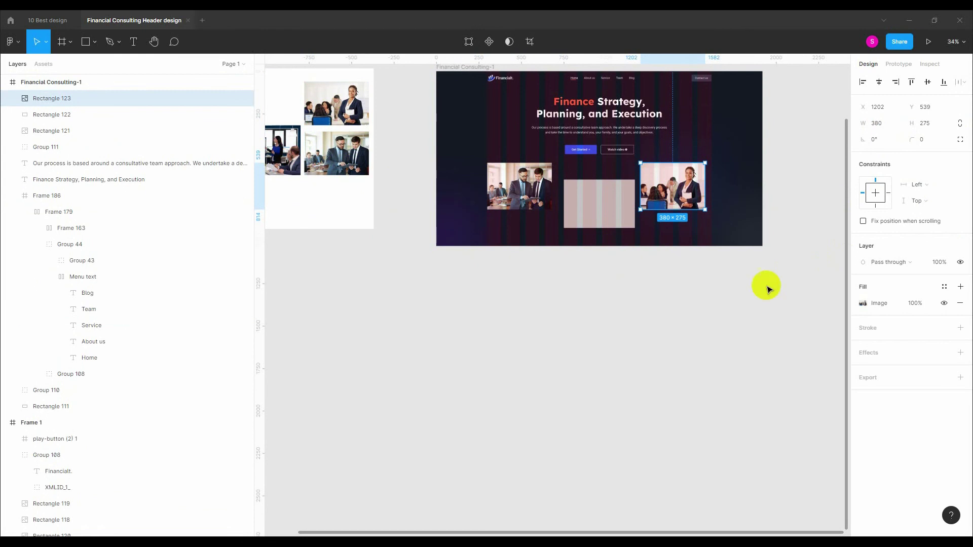
Step: Resize the middle placeholder to 482 × 294 and move it to X 693, Y 677 between the two photos
click(588, 210)
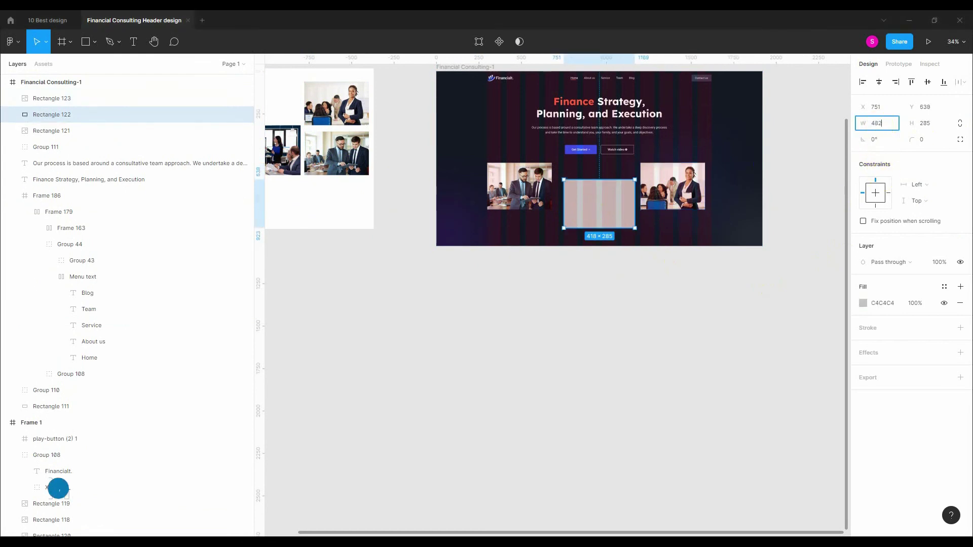
click(925, 124)
click(632, 284)
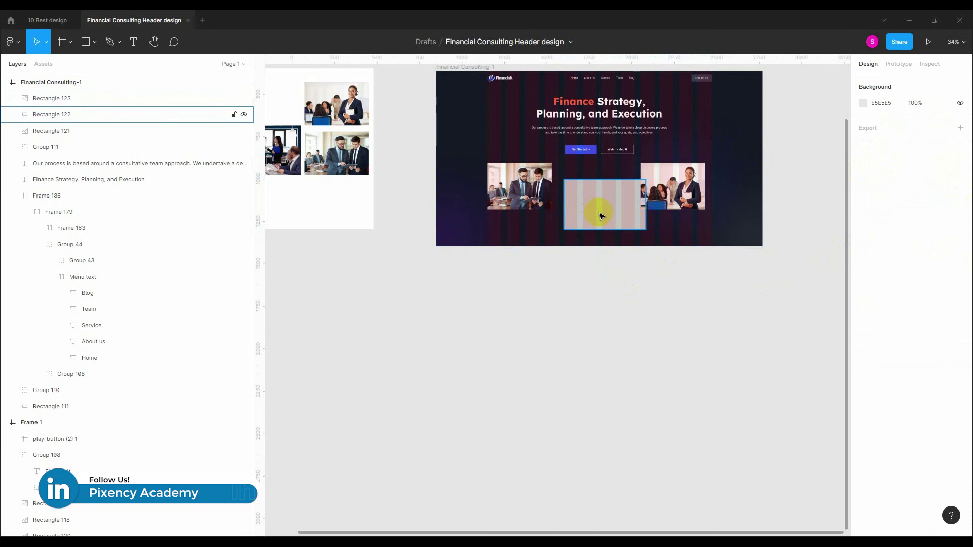
mouse_move(600, 205)
mouse_down()
mouse_move(582, 211)
mouse_move(591, 212)
mouse_up()
Step: Copy the meeting presentation photo from Frame 1 into the middle placeholder as its fill
click(288, 158)
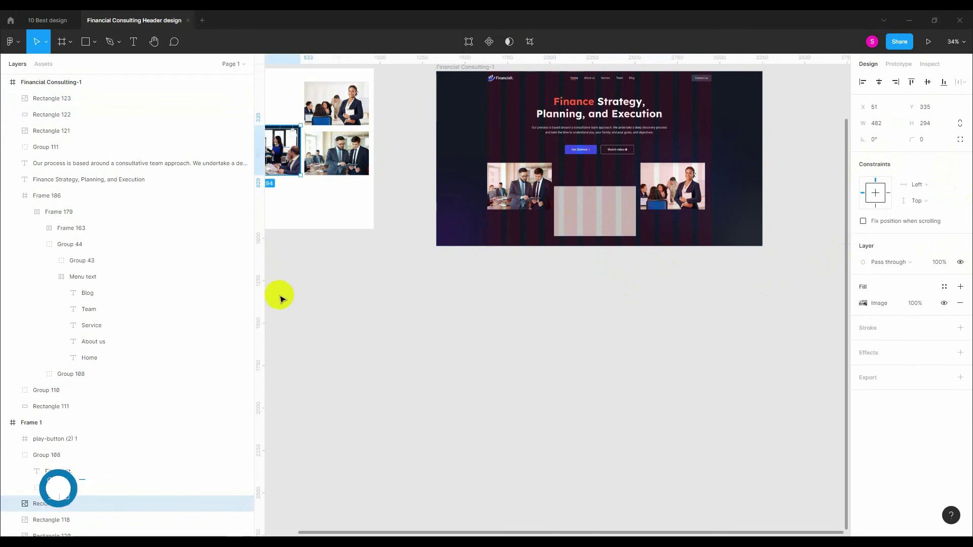
click(616, 224)
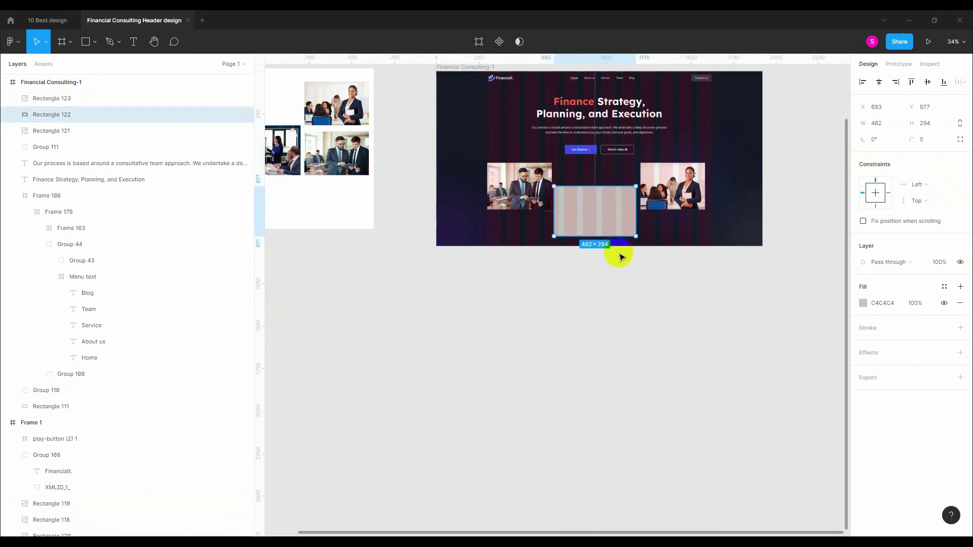
click(283, 162)
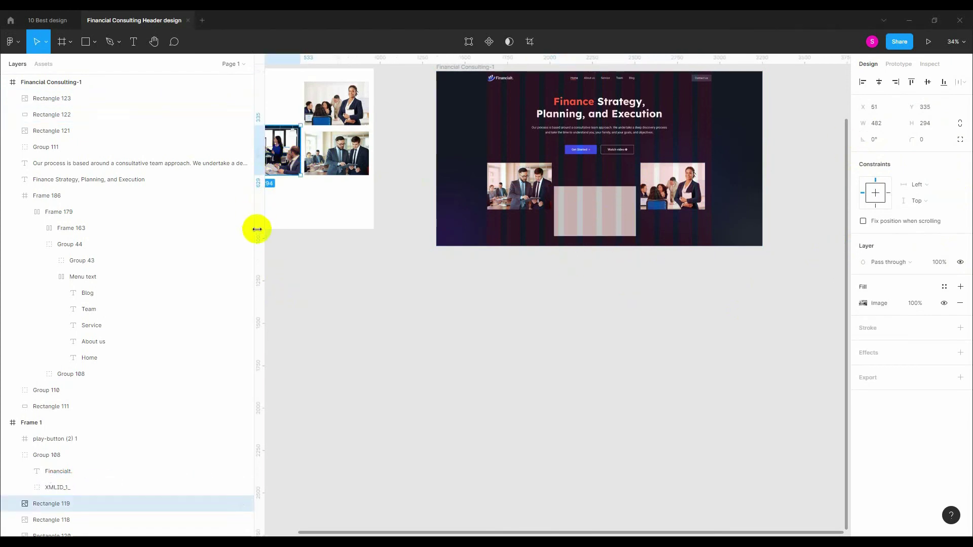
click(576, 219)
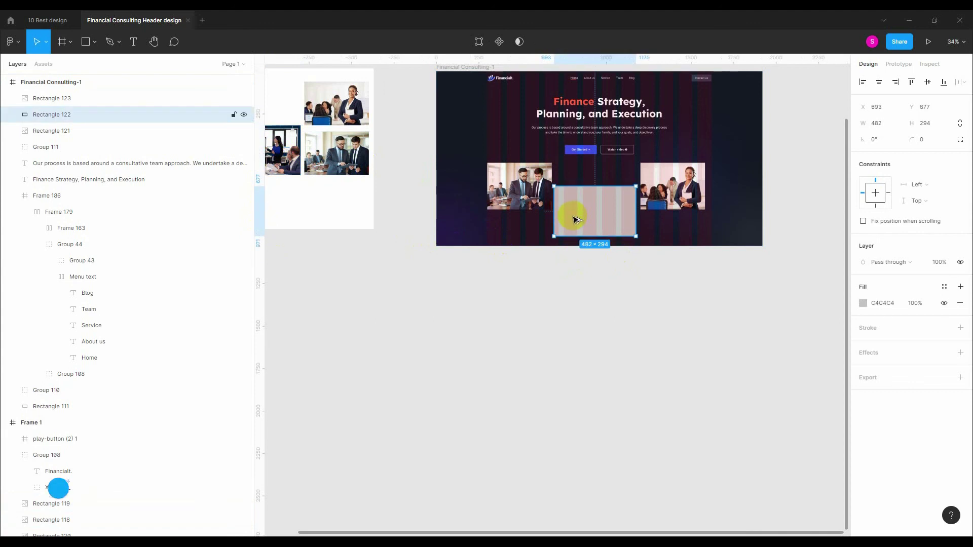
key(ctrl+v)
Step: Select the three header photos and distribute their horizontal spacing evenly
scroll(572, 213, up, 3)
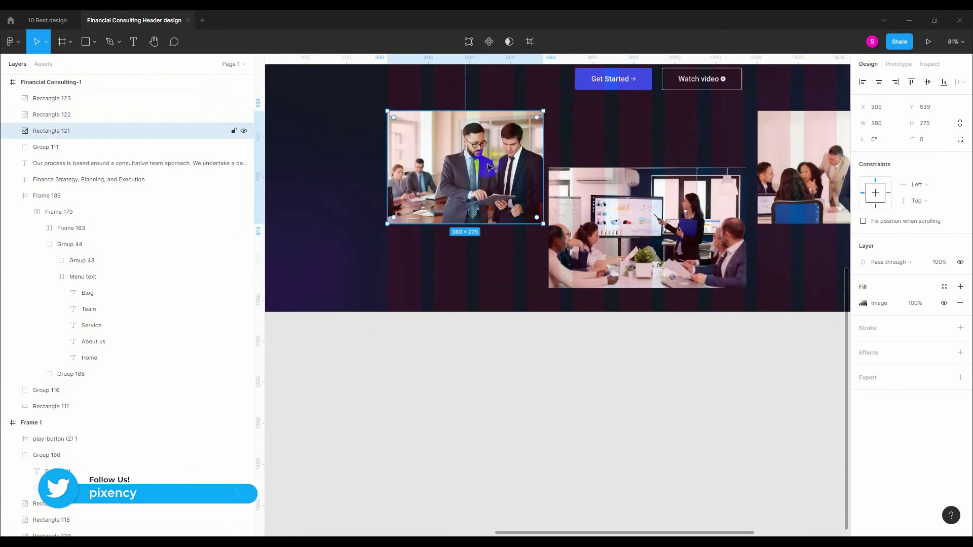
shift+click(632, 227)
shift+click(800, 208)
scroll(608, 158, down, 4)
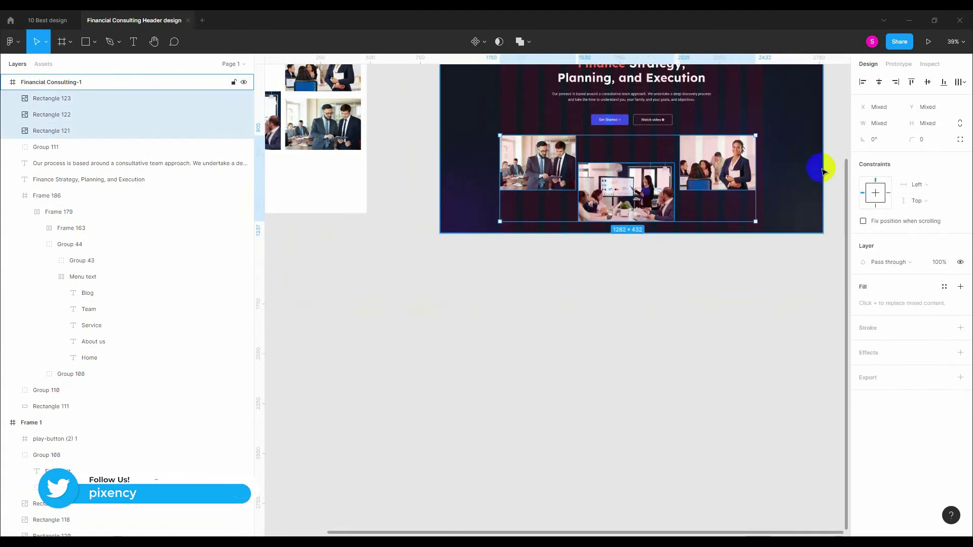
click(959, 82)
click(828, 127)
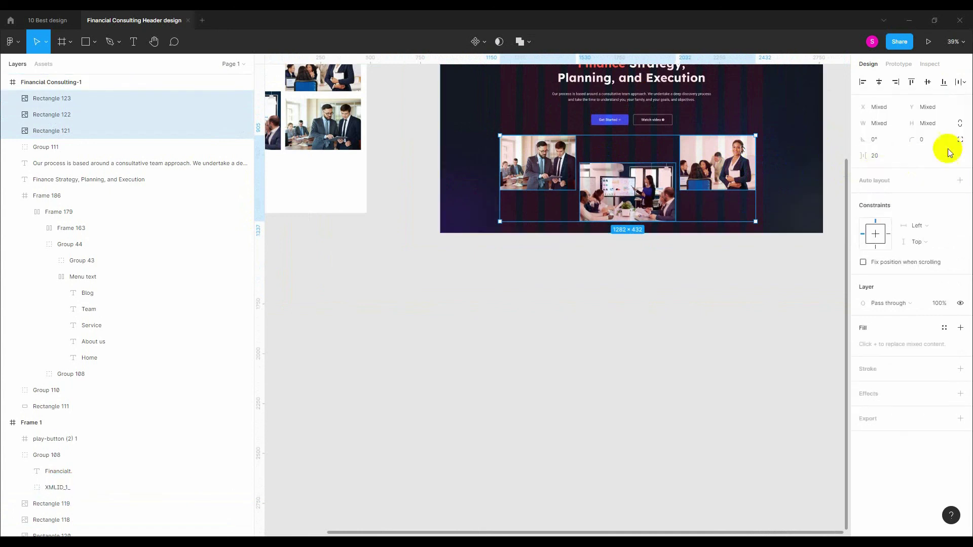
Step: Set the horizontal spacing between the three header photos to 39 so they span the layout grid's columns
drag(862, 160, 503, 283)
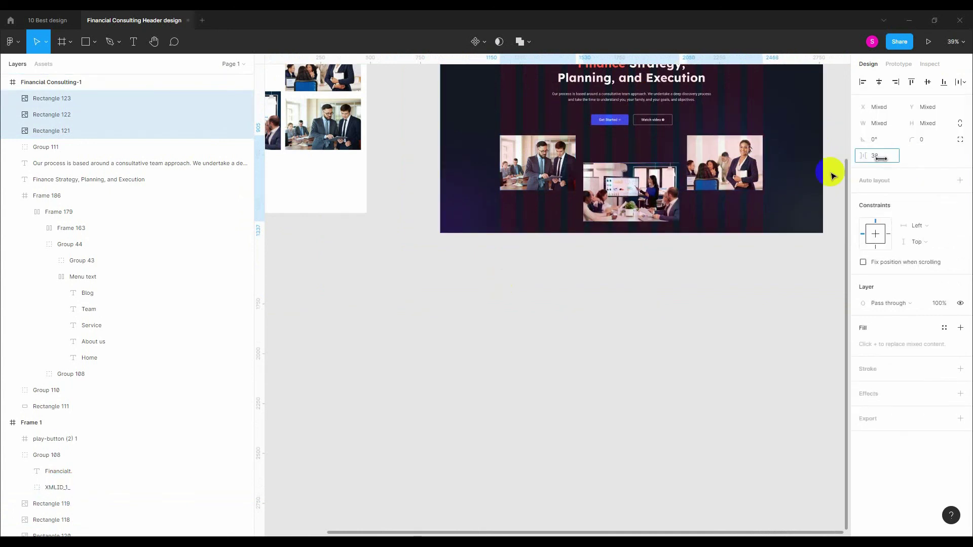
scroll(792, 160, up, 1)
scroll(759, 174, up, 10)
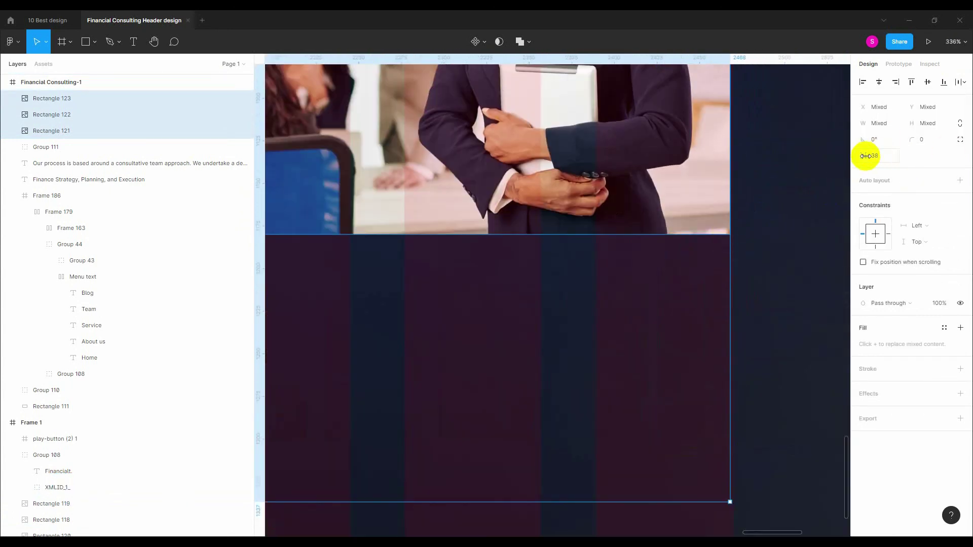
drag(868, 155, 487, 285)
scroll(712, 180, down, 10)
click(552, 291)
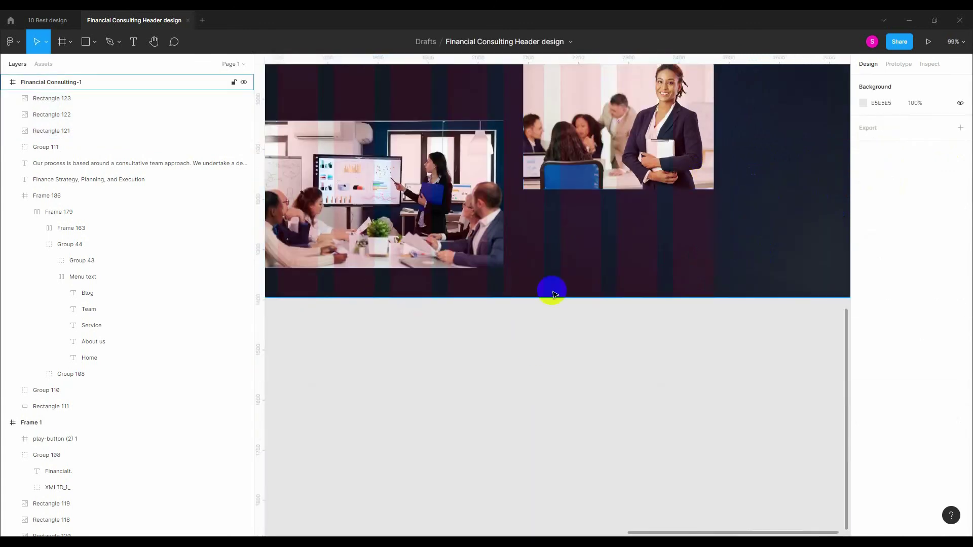
scroll(370, 149, down, 3)
scroll(307, 191, up, 6)
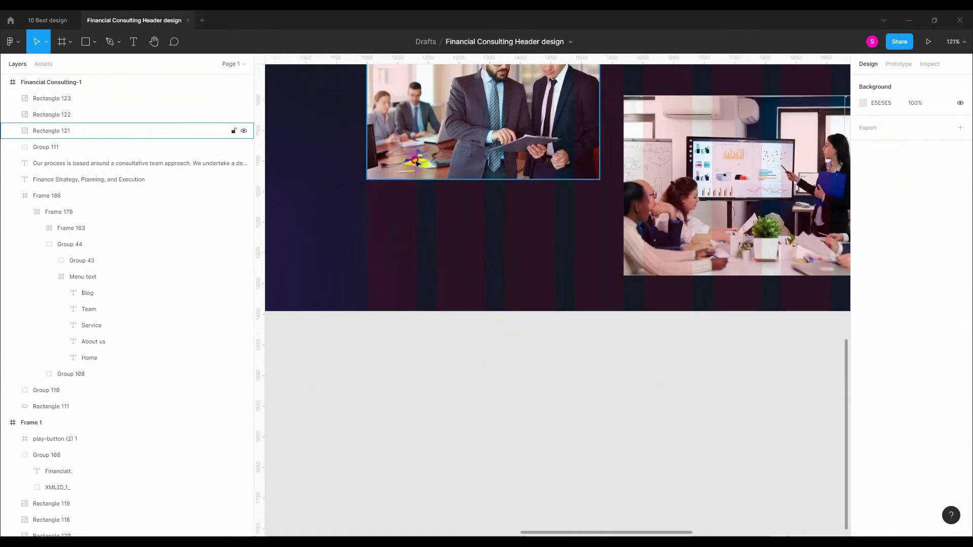
click(431, 147)
key(alt)
scroll(419, 203, down, 8)
click(516, 429)
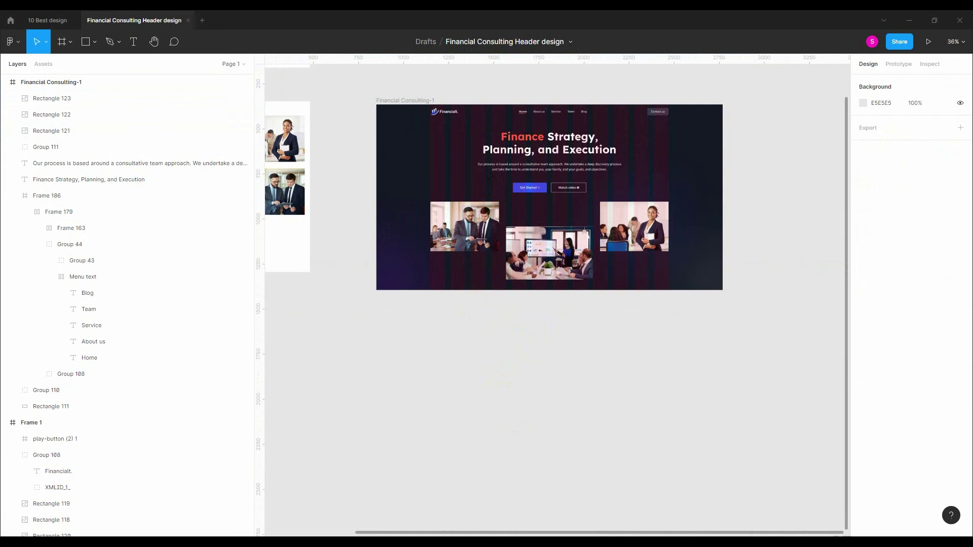
Step: Add the text caption "Financial Planing - New York" below the left photo of the two businessmen
scroll(446, 264, up, 6)
key(t)
click(410, 261)
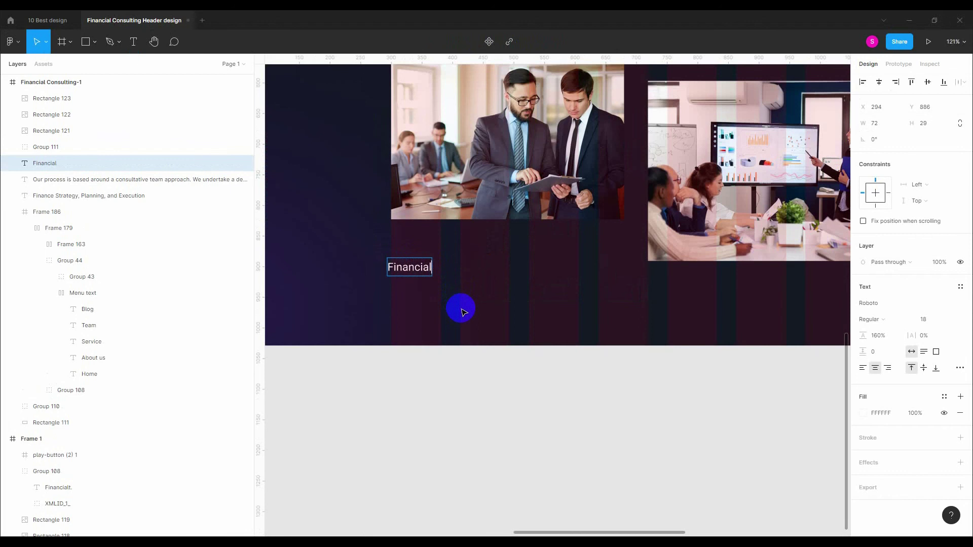
text(Financial )
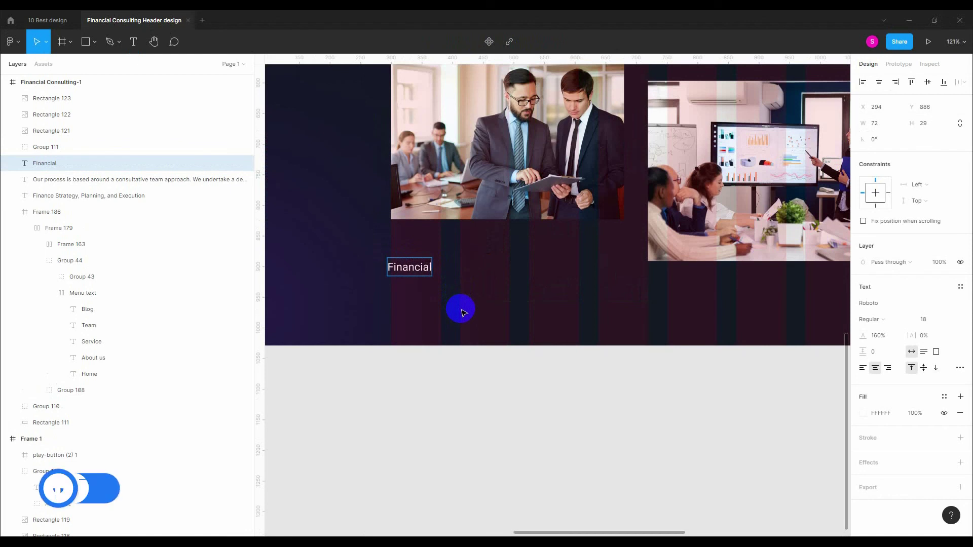
text(Planin)
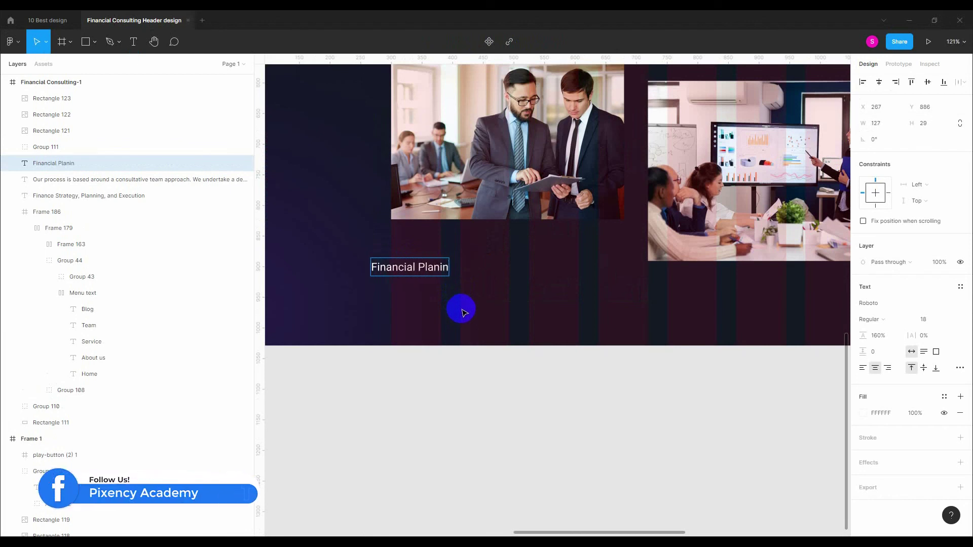
text(g)
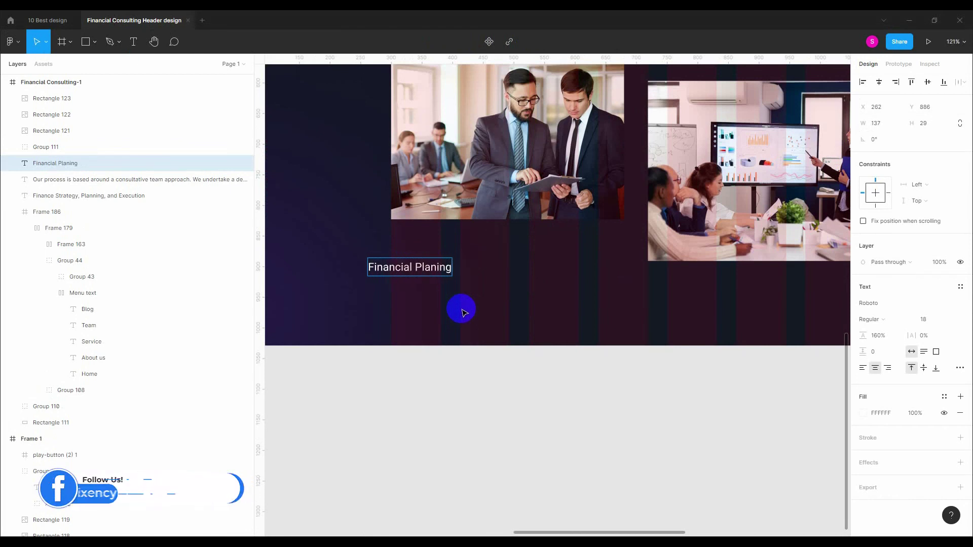
text( - New York)
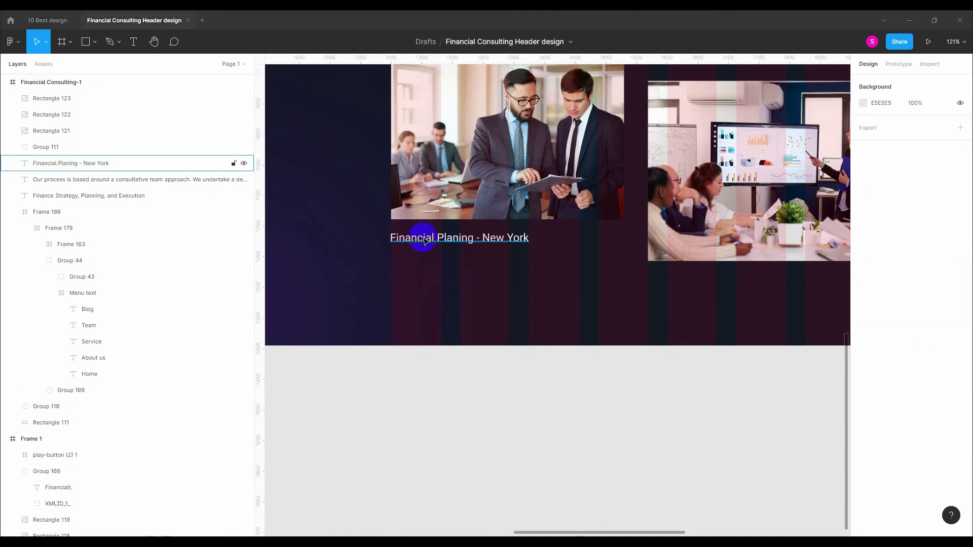
Step: Align the left edges of the caption and the left photo, and shift both to X 300 on the grid
click(424, 239)
shift+click(428, 186)
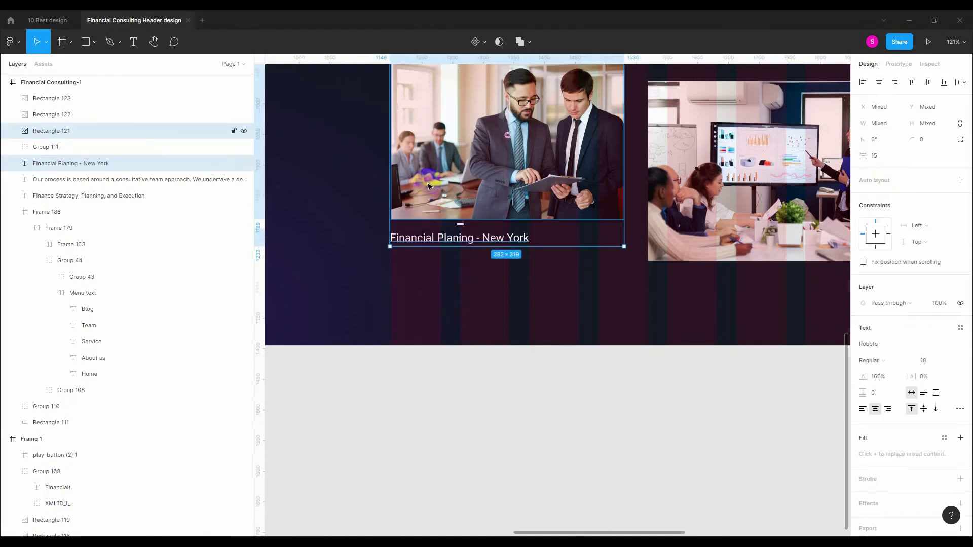
click(872, 90)
scroll(401, 231, up, 5)
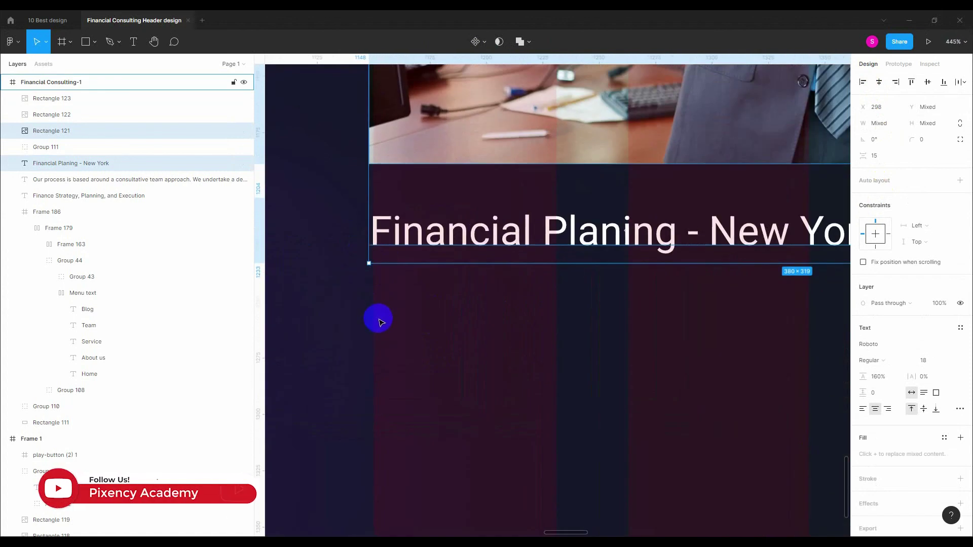
key(Right)
scroll(385, 243, up, 3)
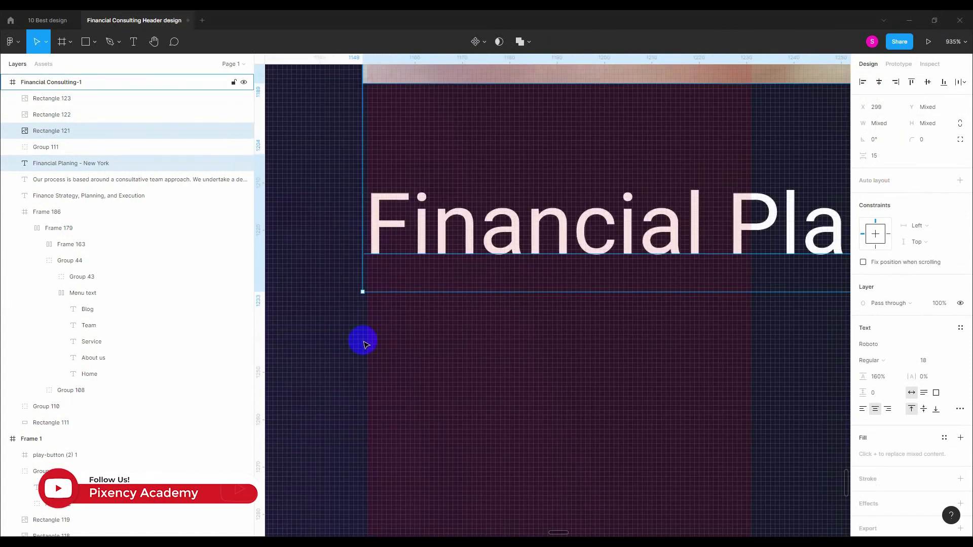
key(Right)
Step: Set the caption's line height to 120% and move it down to Y 843, 20 below the photo
click(417, 243)
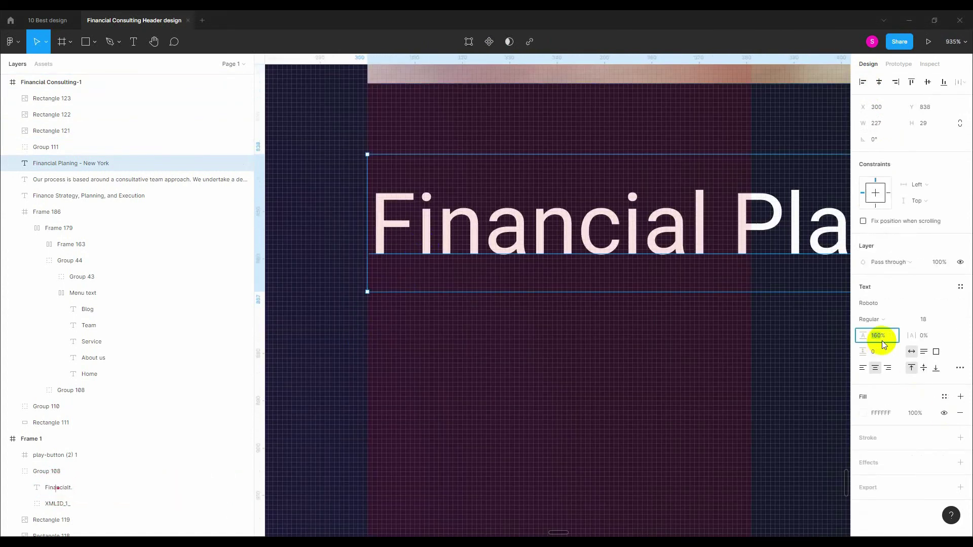
click(921, 282)
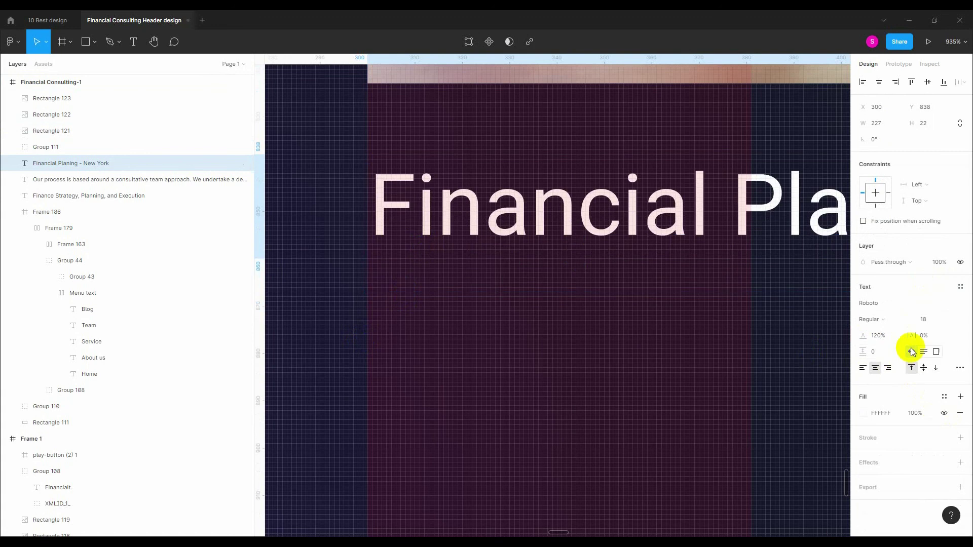
key(Down)
key(Down)
key(Down)
key(Down)
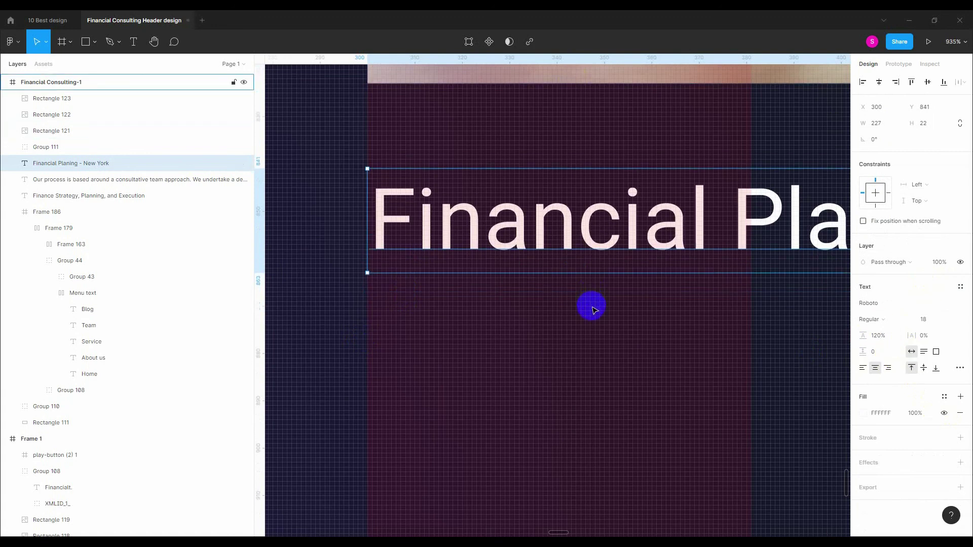
key(Down)
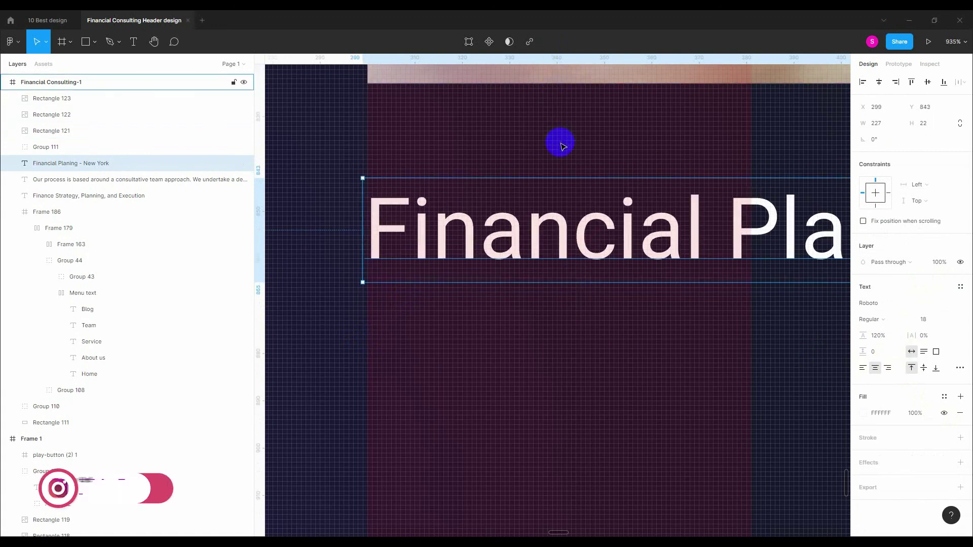
Step: Group the "Financial Planing - New York" caption with the left photo
click(578, 230)
scroll(578, 231, down, 5)
shift+click(595, 156)
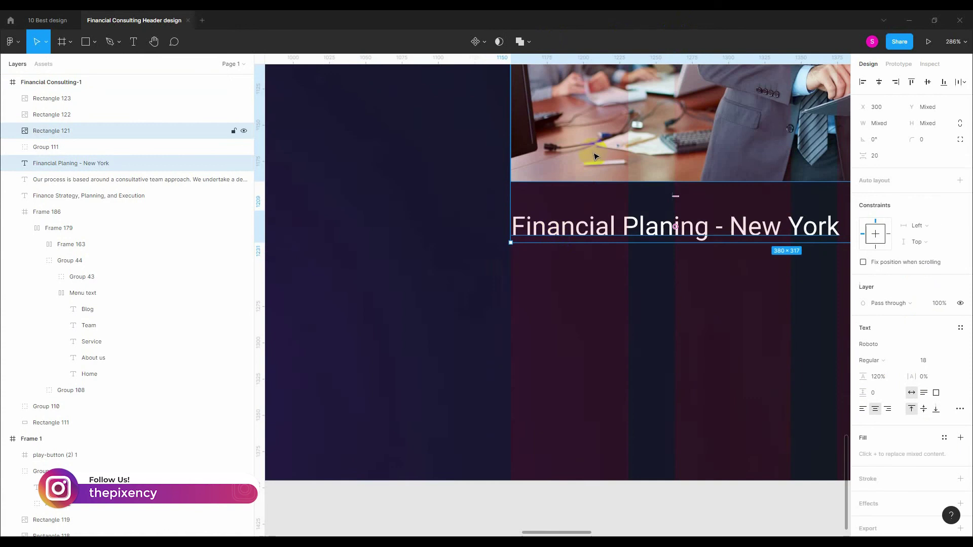
key(ctrl+g)
scroll(560, 240, down, 4)
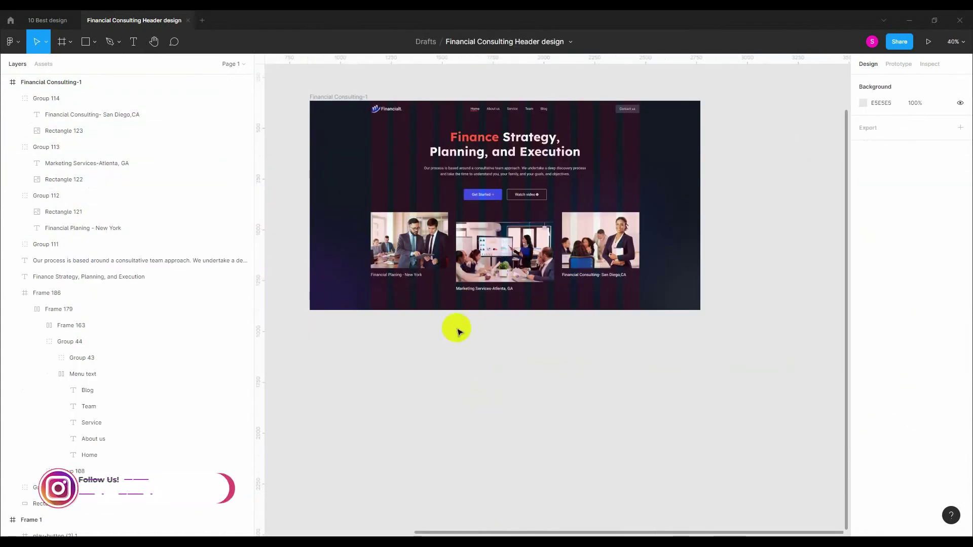
Step: Select the three captioned photo groups and align their vertical centers
shift+click(600, 257)
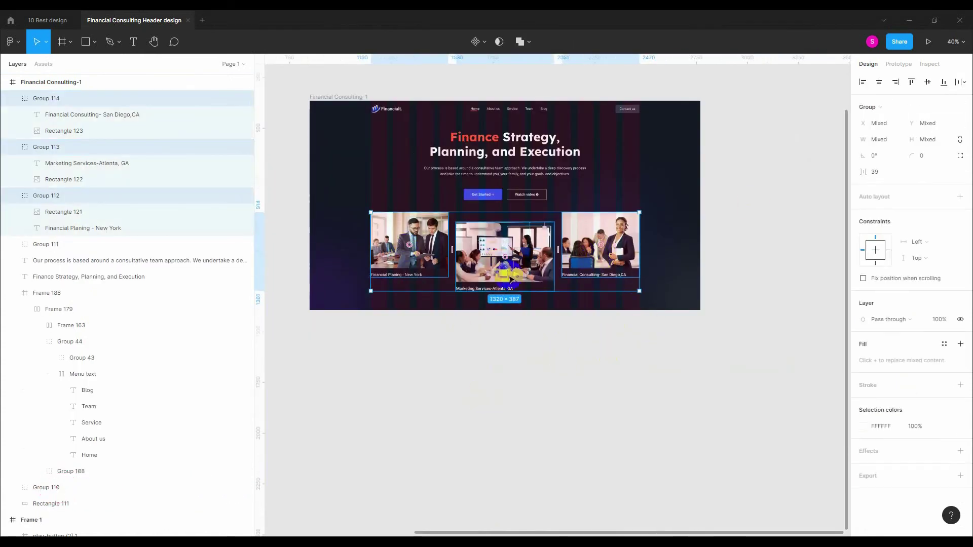
click(928, 82)
scroll(546, 280, up, 5)
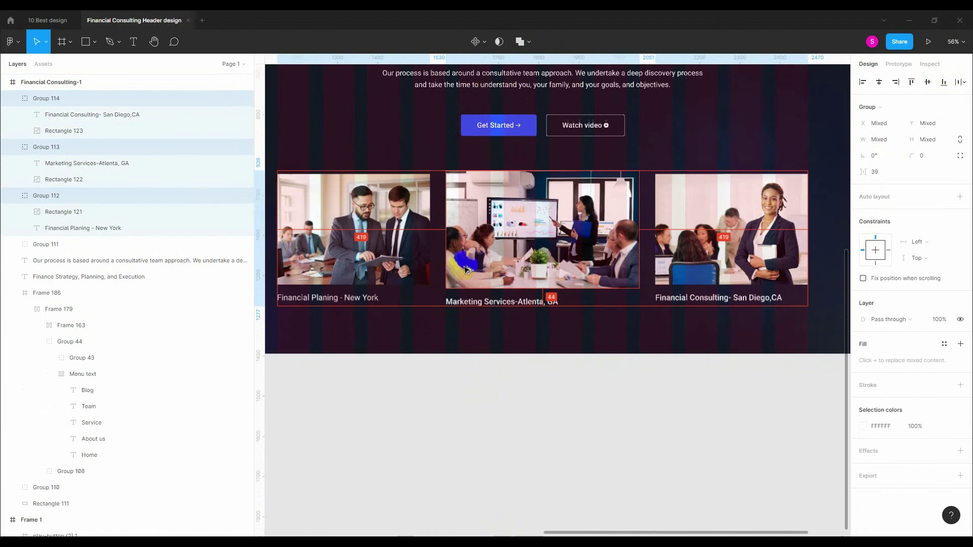
Step: Move the left and right captioned photo groups up together to Y 548
click(637, 242)
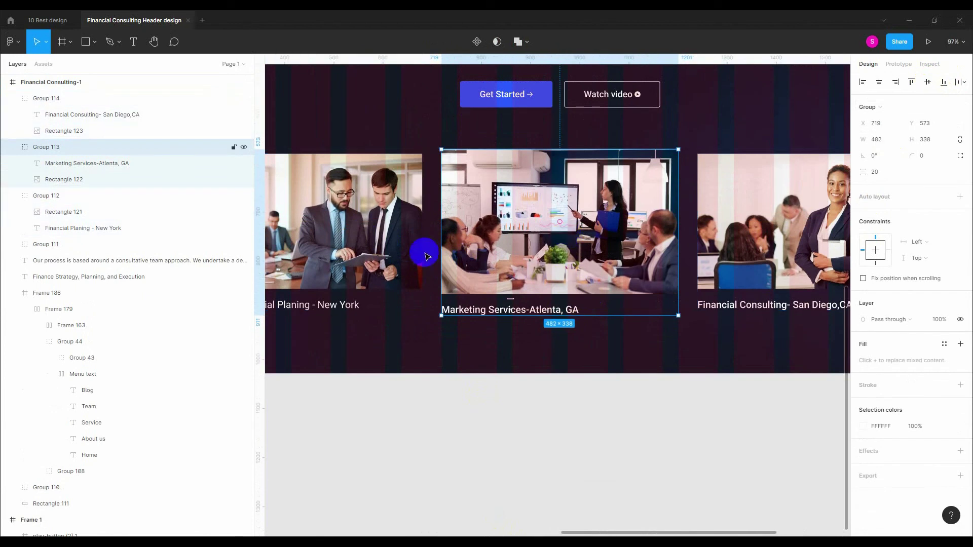
click(404, 251)
shift+click(826, 247)
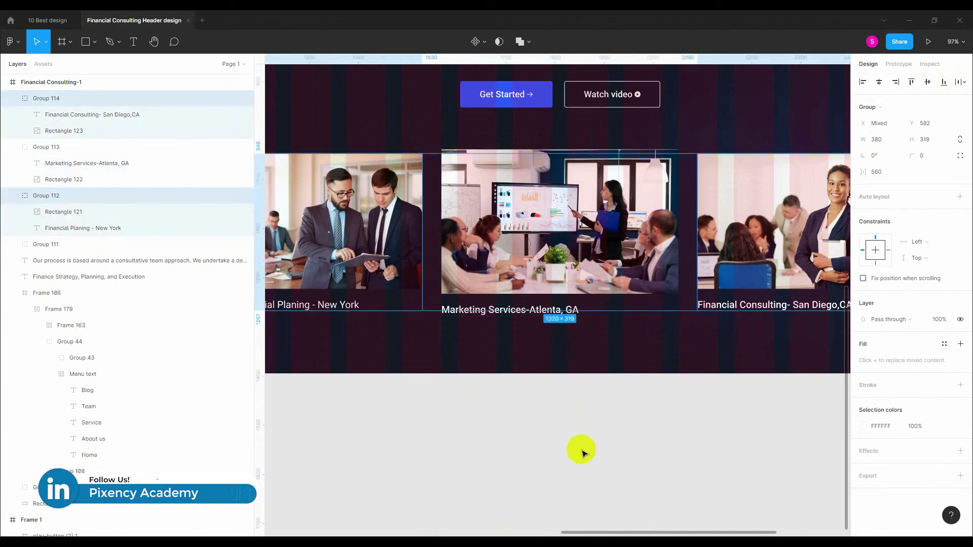
key(shift+Up)
key(shift+Up)
key(shift+Up)
key(shift+Up)
key(shift+Up)
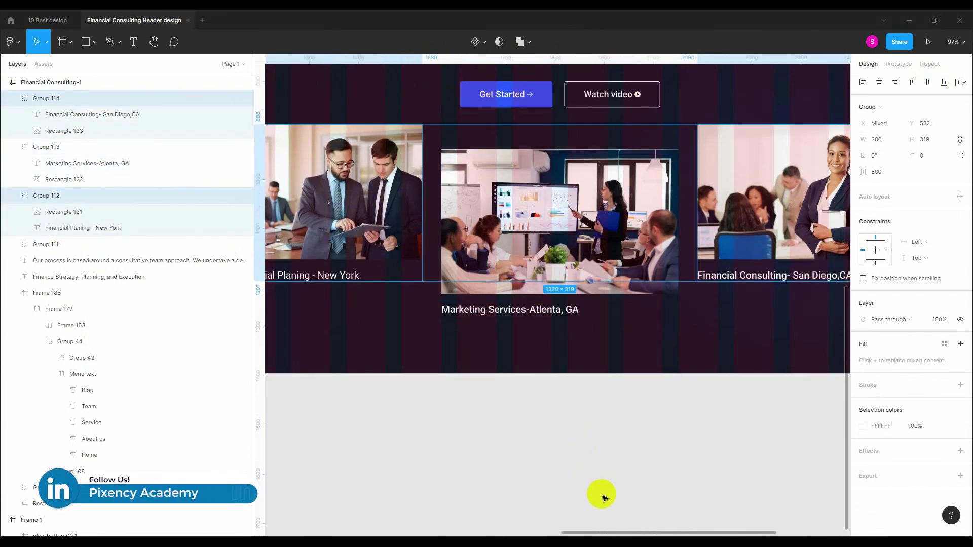
key(shift+Down)
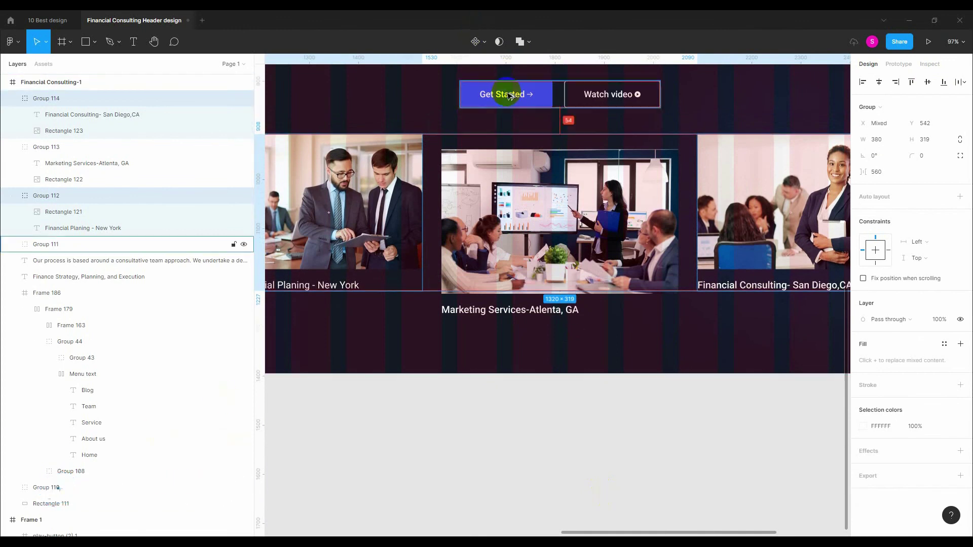
key(shift+Down)
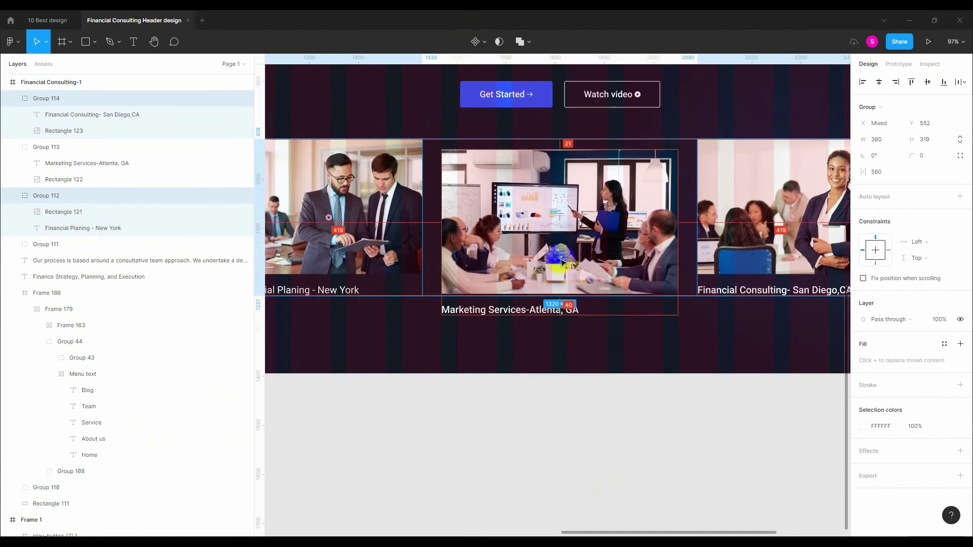
key(Up)
key(Up)
key(Up)
key(Up)
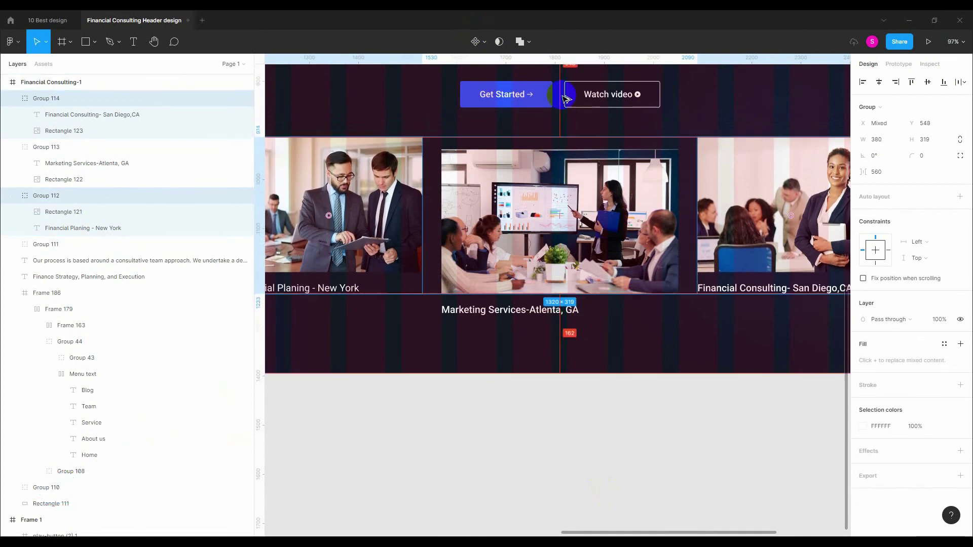
Step: Move the middle captioned photo group down to Y 588, 40 lower than the side groups
click(537, 213)
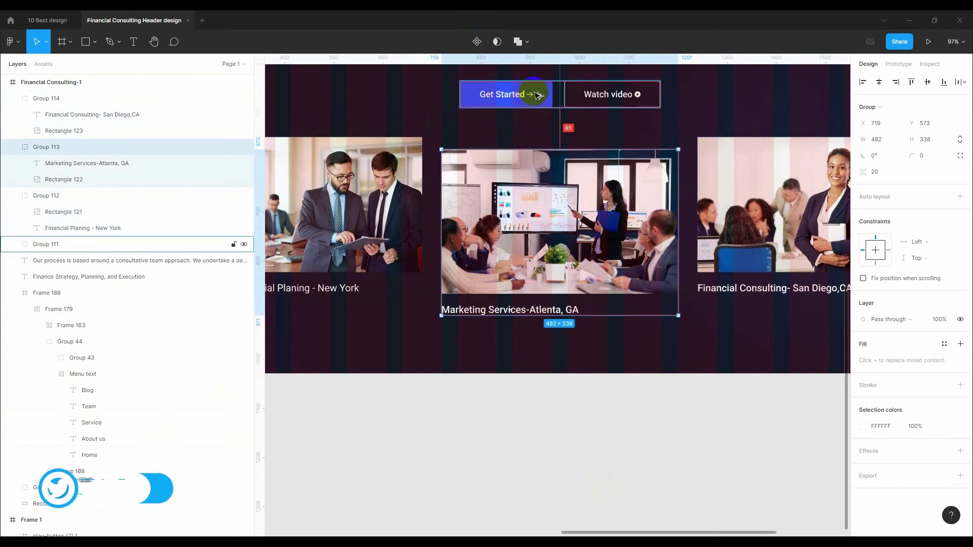
key(shift+Down)
key(Down)
key(Down)
key(Down)
key(Down)
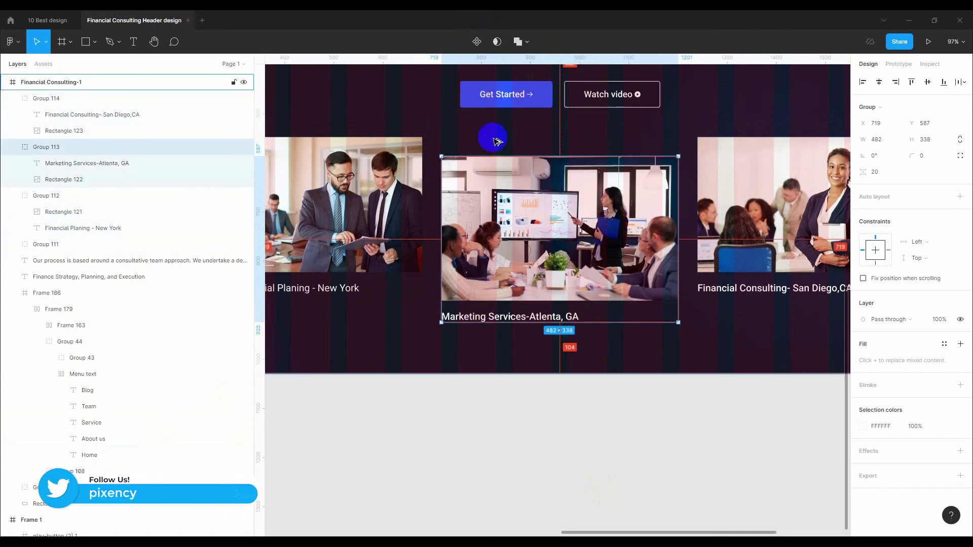
key(Down)
scroll(600, 333, down, 5)
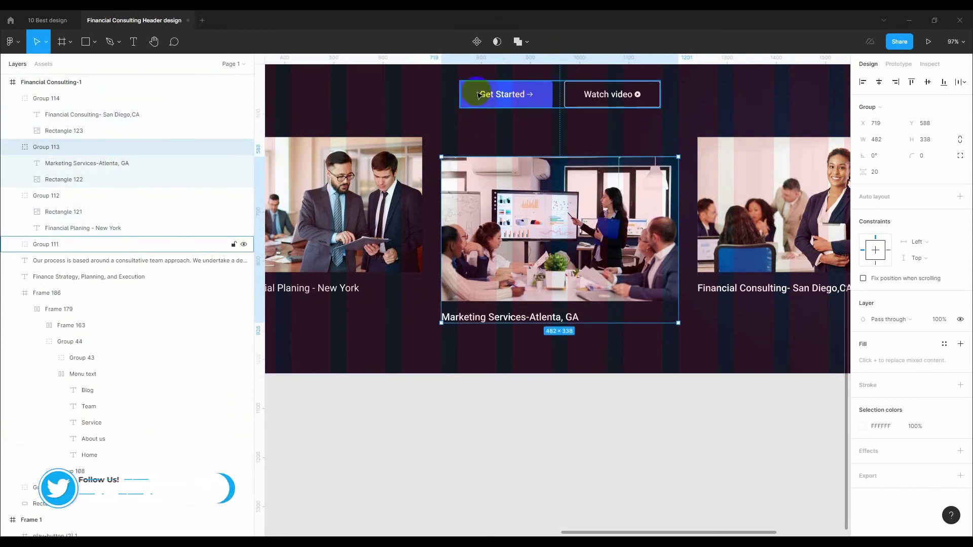
click(630, 419)
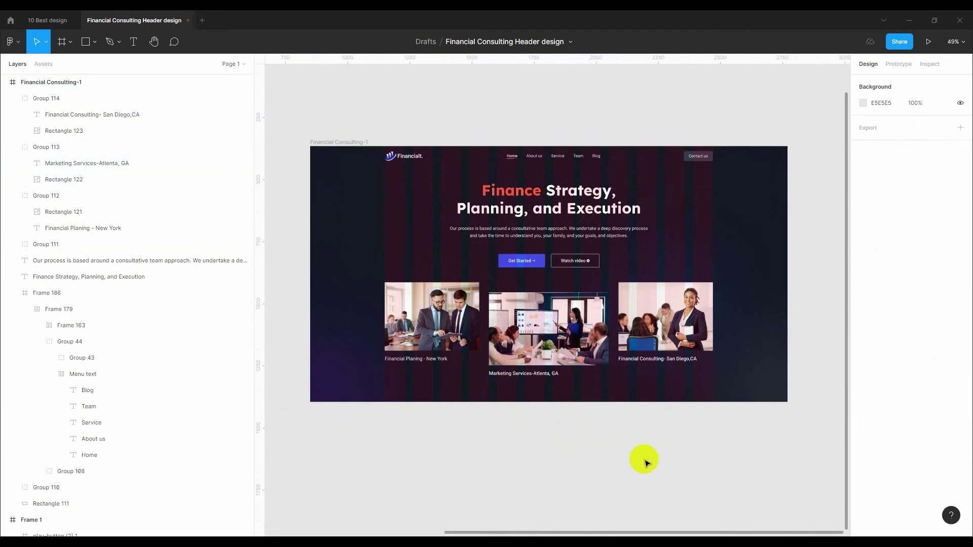
Step: Hide the 12-column layout grid on the Financial Consulting-1 frame
click(323, 142)
scroll(445, 293, down, 3)
scroll(445, 293, down, 3)
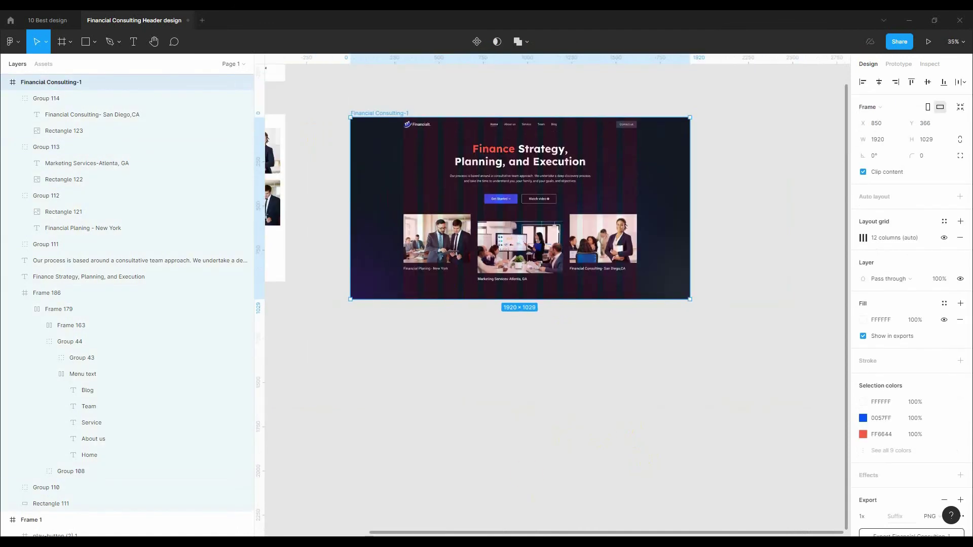
scroll(395, 323, down, 3)
click(396, 323)
Step: Add a Desktop-preset frame beside the Financial Consulting-1 frame and set its size to 1600 × 1200
click(62, 41)
click(875, 132)
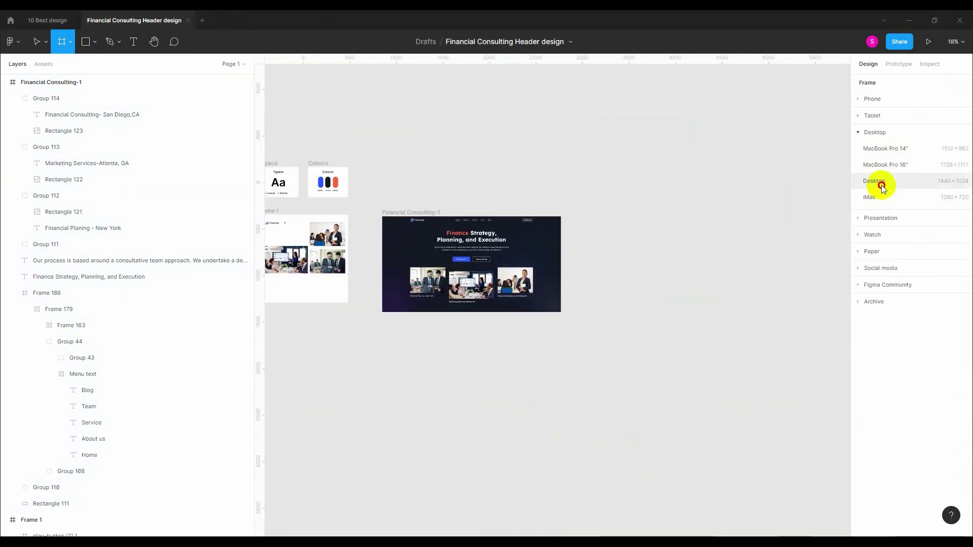
click(881, 187)
drag(617, 297, 666, 327)
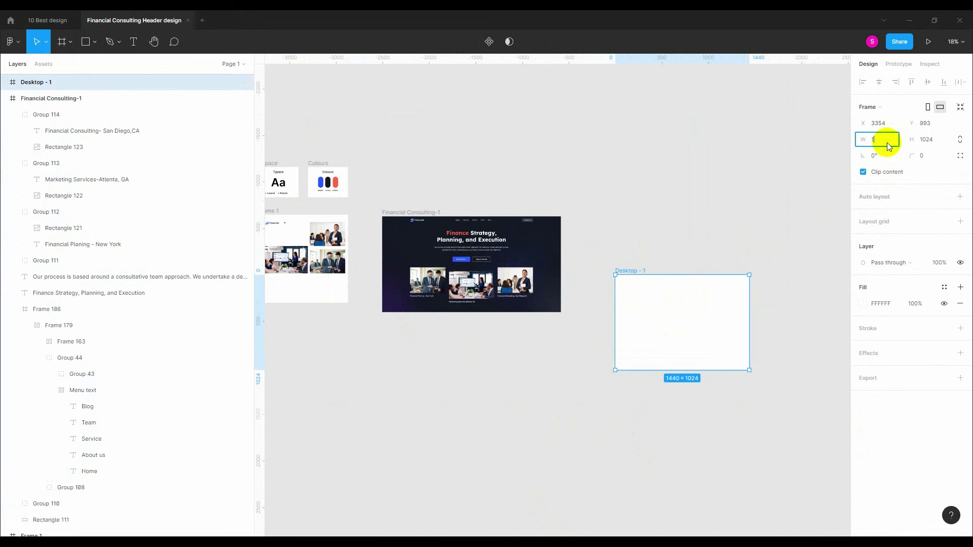
click(929, 142)
text(12)
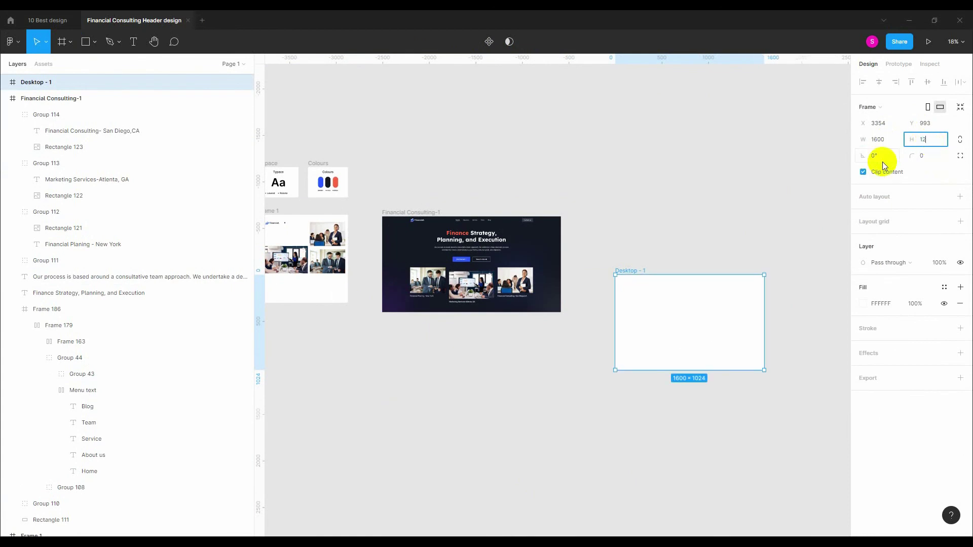
text(00)
Step: Move the Desktop - 1 frame up, roughly level with the Financial Consulting-1 frame, and clear the selection
click(641, 263)
click(689, 314)
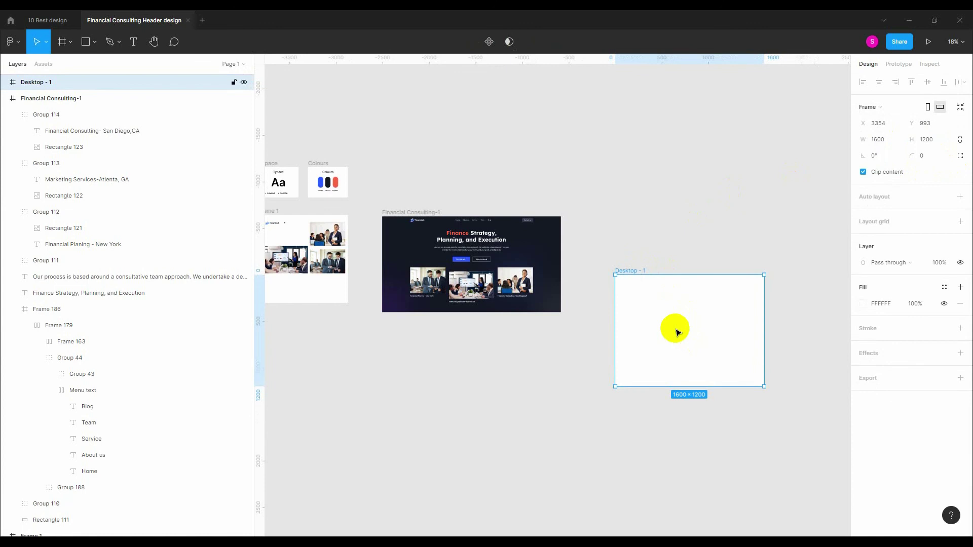
drag(646, 273, 643, 228)
click(622, 369)
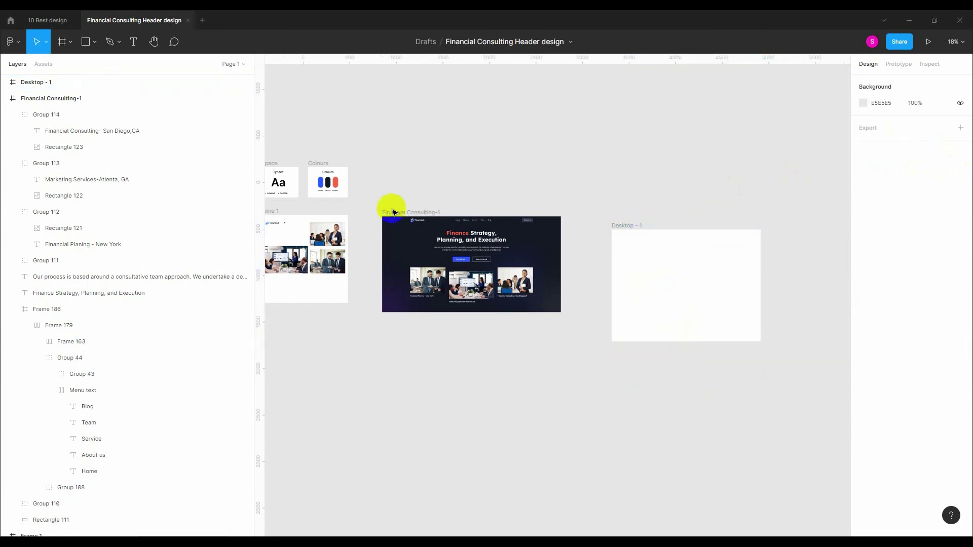
Step: Duplicate the Financial Consulting-1 frame straight below the original, at X 850, Y 2119
click(415, 210)
drag(415, 209, 412, 354)
click(439, 371)
click(413, 210)
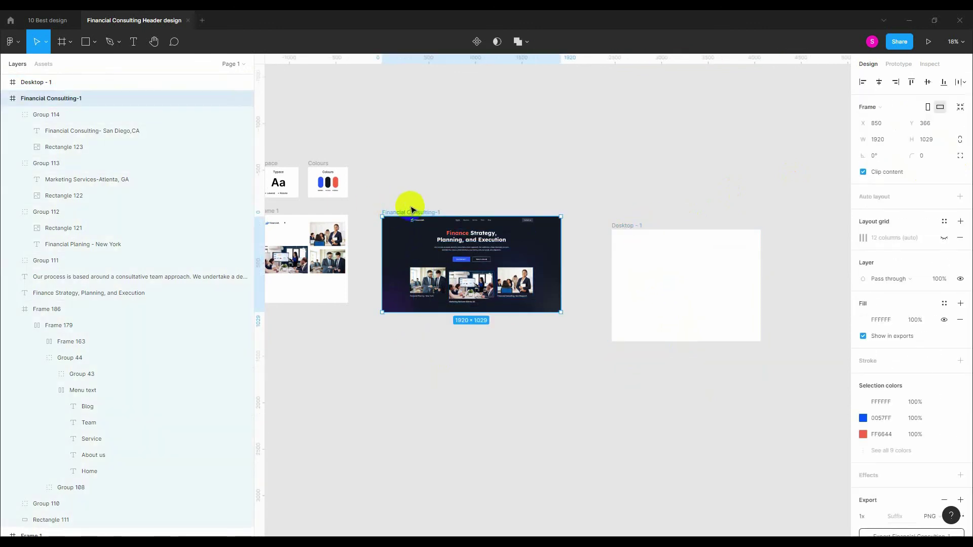
drag(413, 212, 415, 376)
click(463, 348)
click(396, 377)
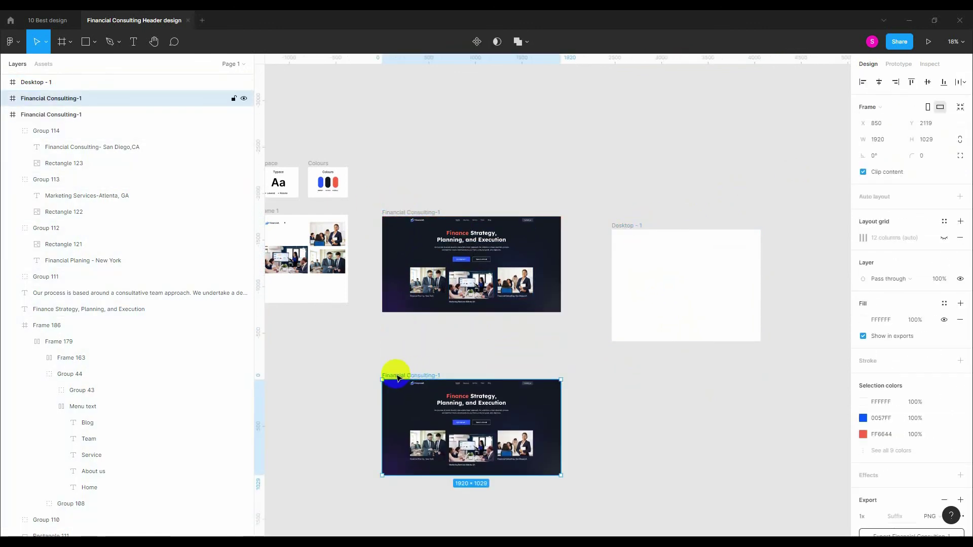
Step: Flatten the duplicated Financial Consulting-1 frame to a 2x image with the Flatten Selection to Bitmap plugin
scroll(457, 312, down, 2)
right_click(393, 279)
mouse_move(470, 456)
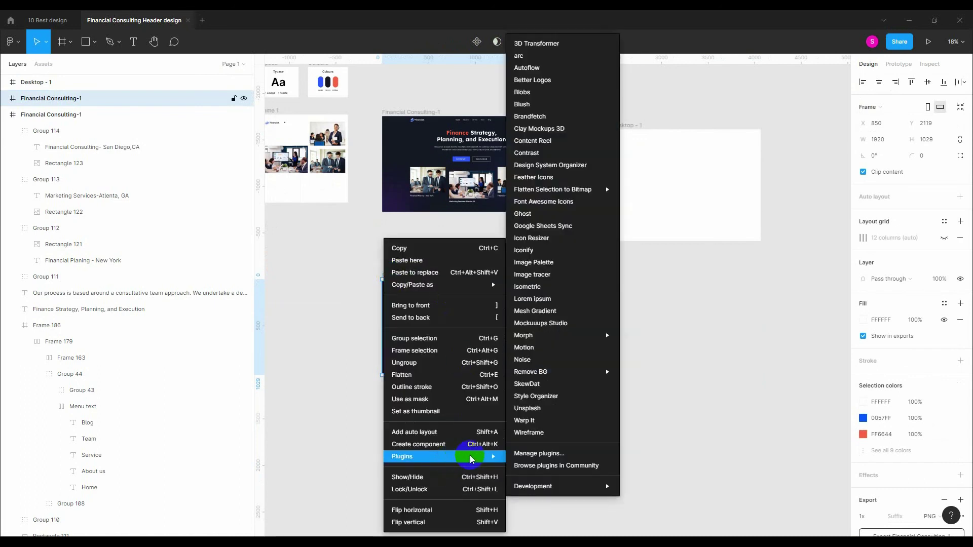
mouse_move(587, 191)
click(646, 192)
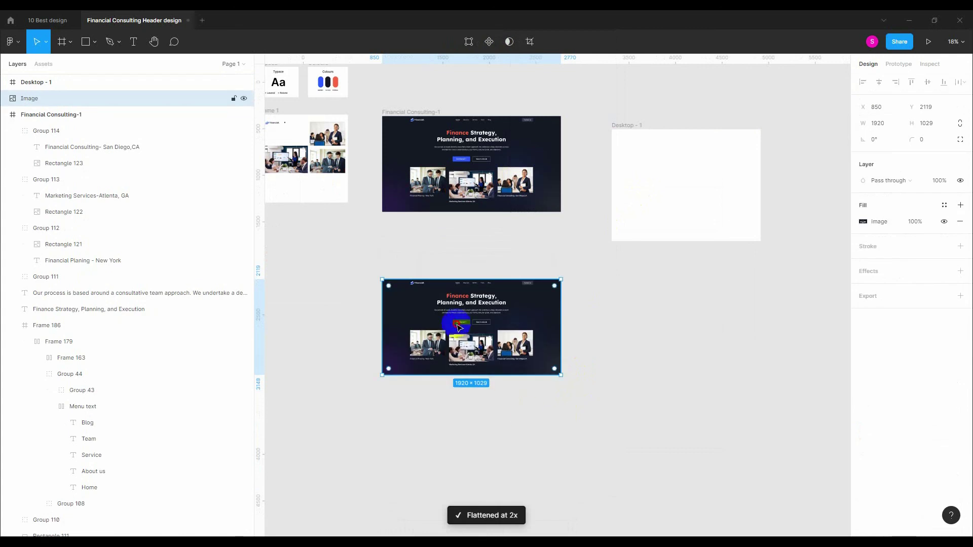
Step: Scale the flattened image down to about 1214 × 651 and place it inside the Desktop - 1 frame, centered horizontally
drag(457, 324, 557, 325)
drag(660, 376, 627, 358)
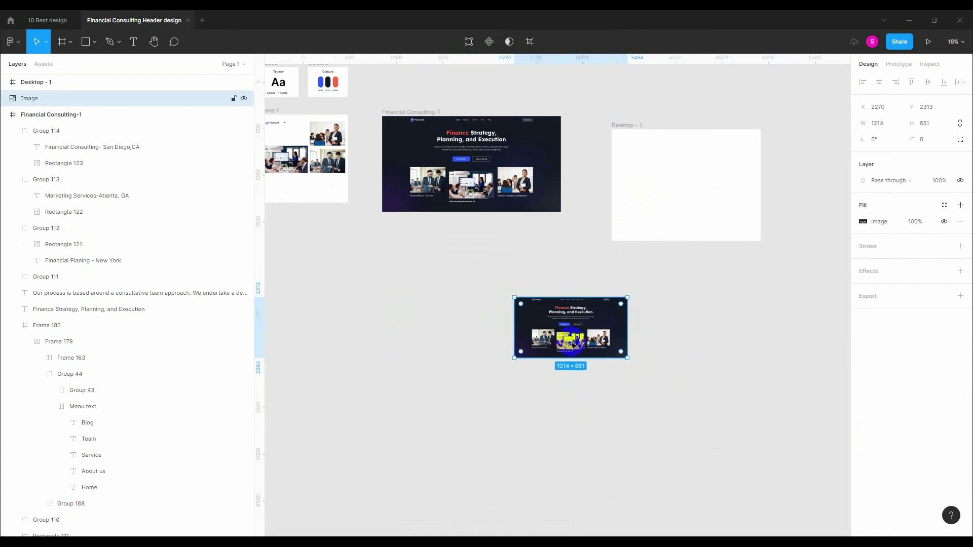
drag(572, 346, 687, 201)
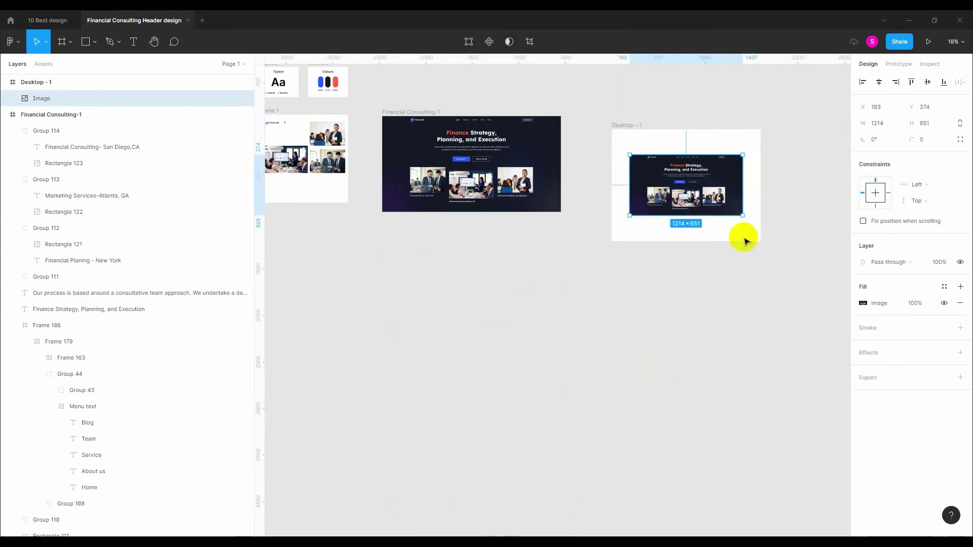
Step: Enlarge the image inside Desktop - 1 to about 1412 × 757, keeping it centered with 94 side margins
scroll(741, 214, up, 5)
scroll(732, 263, up, 4)
scroll(715, 361, down, 1)
drag(747, 365, 756, 380)
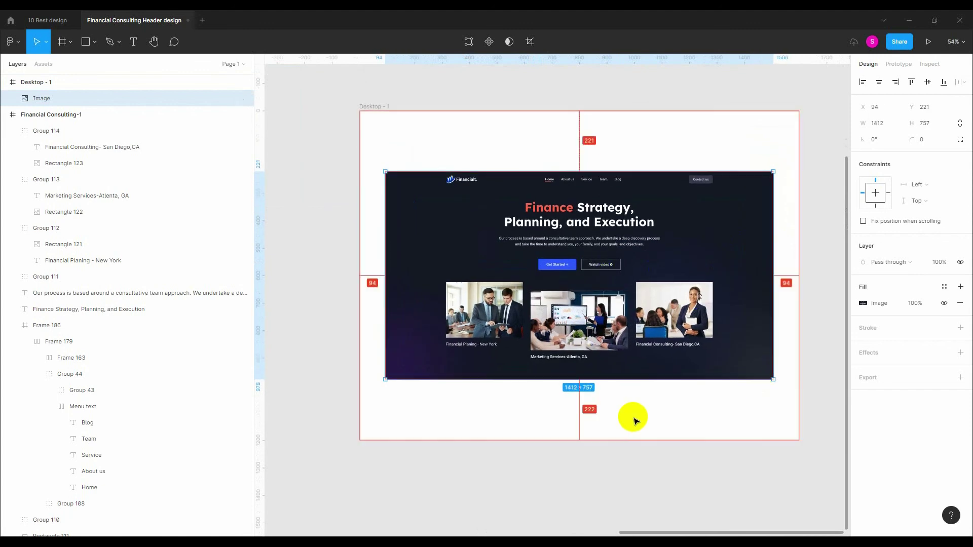